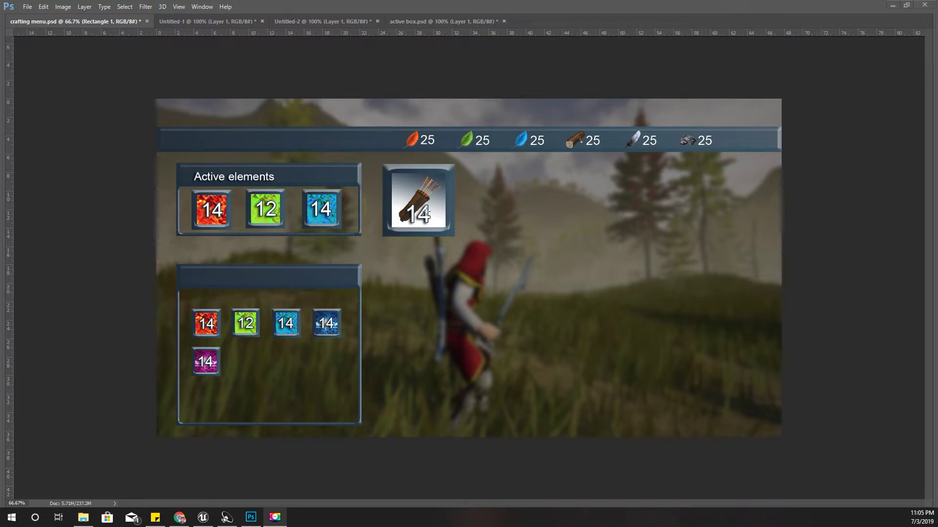
- Show the crafting group in the crafting menu mockup to preview the Craft Arrows dialog
{"action": "key", "text": "alt+Tab"}
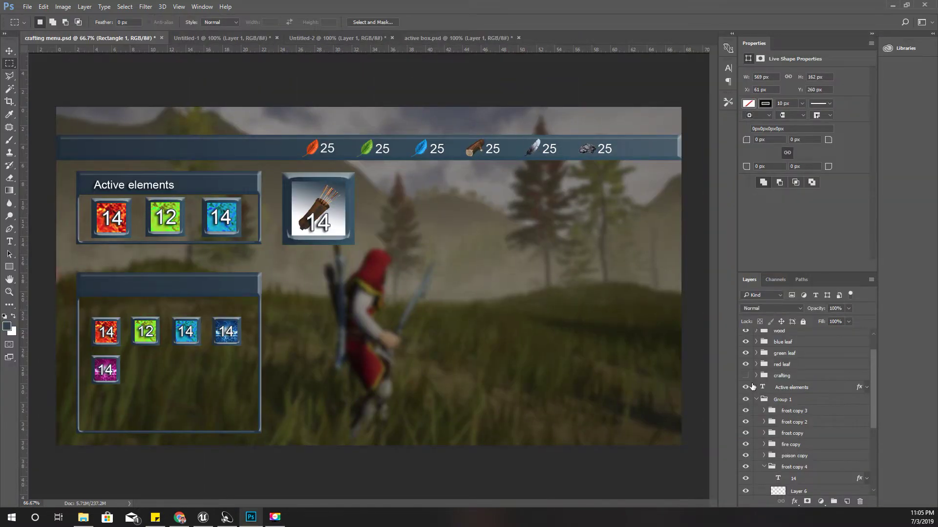
{"action": "left_click", "coordinate": [746, 376]}
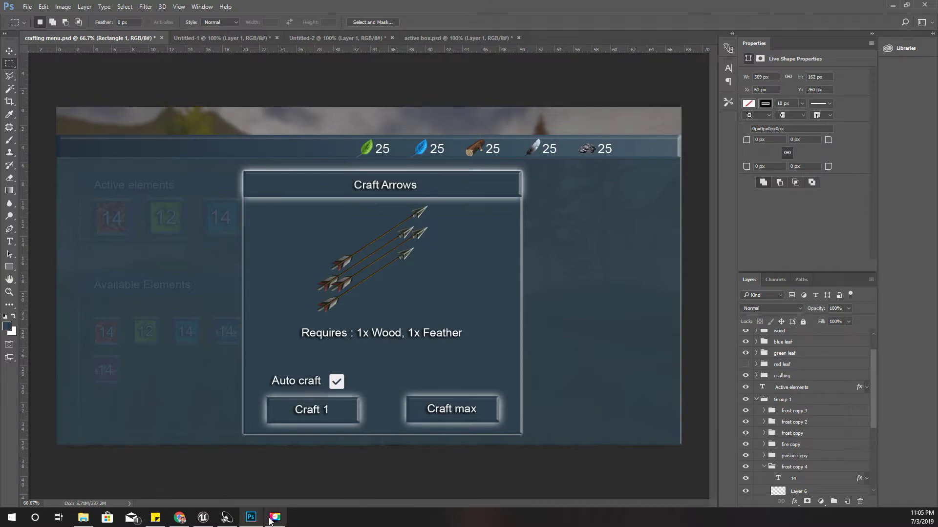
- Switch to Unreal Editor, run the level and check the Active Elements box in the in-game inventory
{"action": "left_click", "coordinate": [203, 518]}
{"action": "right_click_drag", "start_coordinate": [237, 333], "coordinate": [237, 333]}
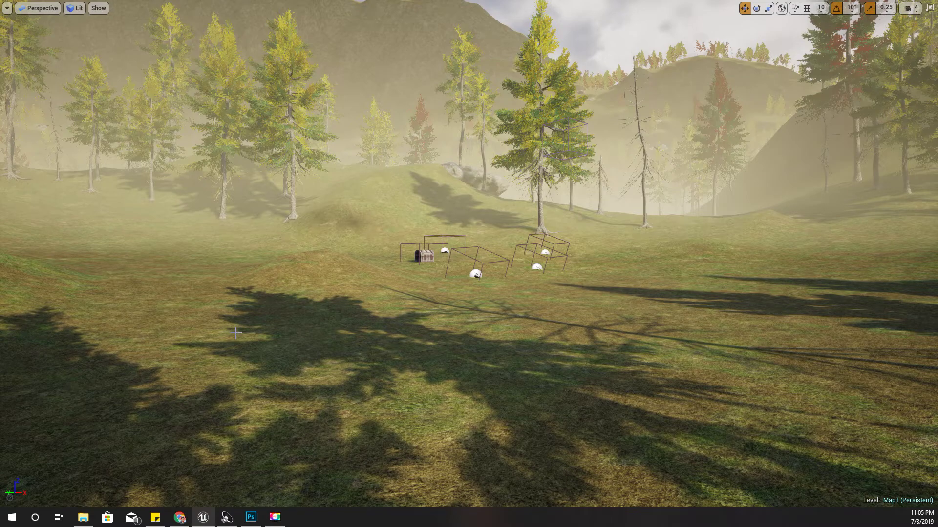
{"action": "key", "text": "alt+p"}
{"action": "key", "text": "w"}
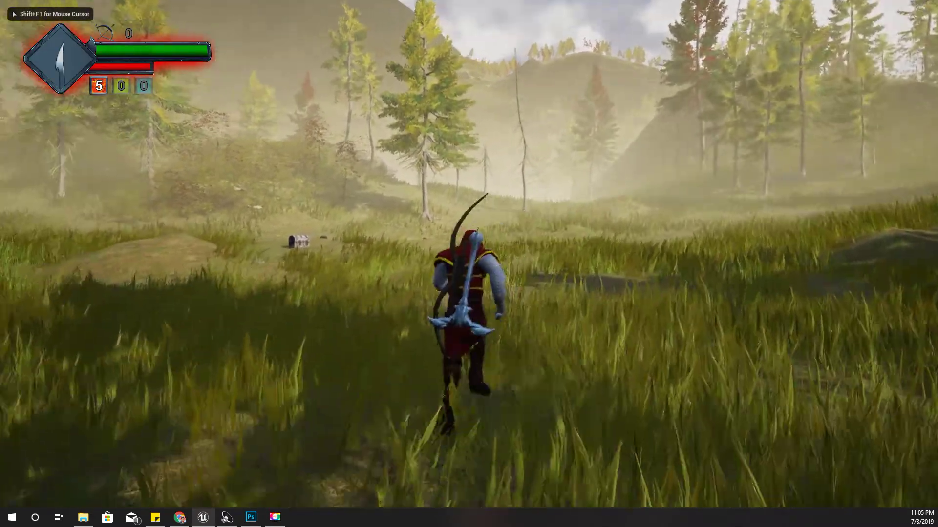
{"action": "key", "text": "i"}
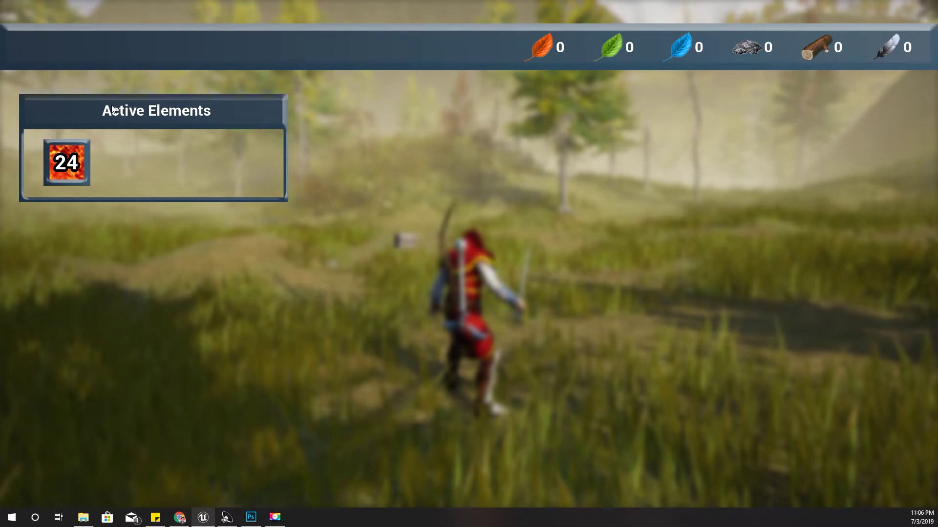
{"action": "key", "text": "Tab"}
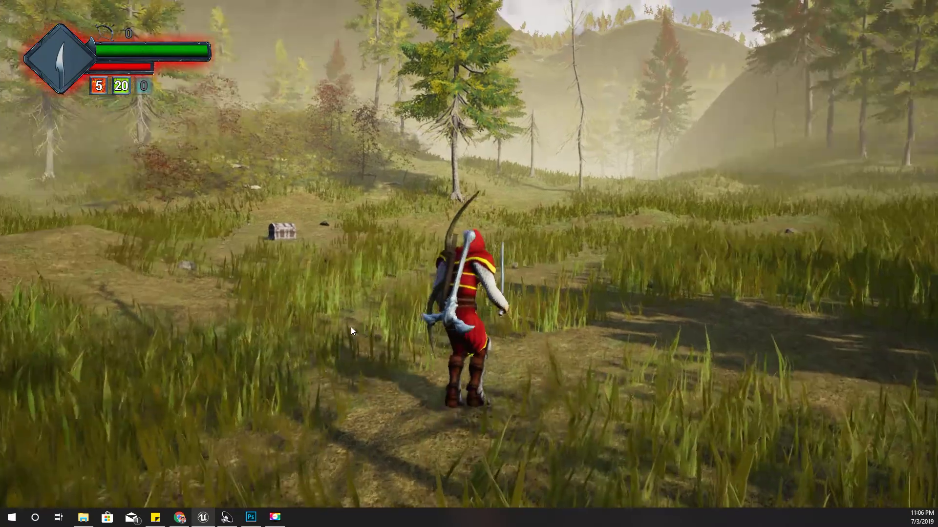
- Move the character around in the running level and view the in-game inventory overlay once more before returning to play
{"action": "left_click", "coordinate": [348, 327]}
{"action": "right_click_drag", "start_coordinate": [324, 330], "coordinate": [379, 374]}
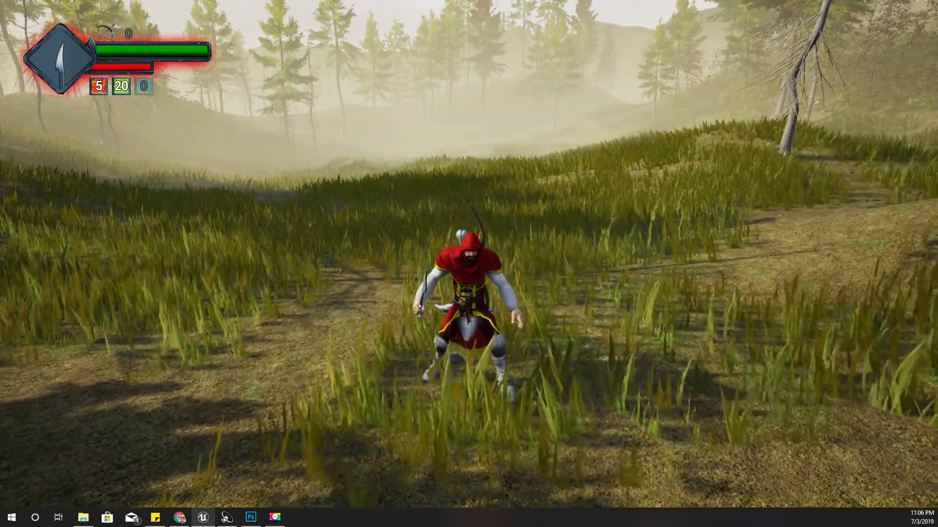
{"action": "left_click", "coordinate": [297, 372]}
{"action": "key", "text": "w"}
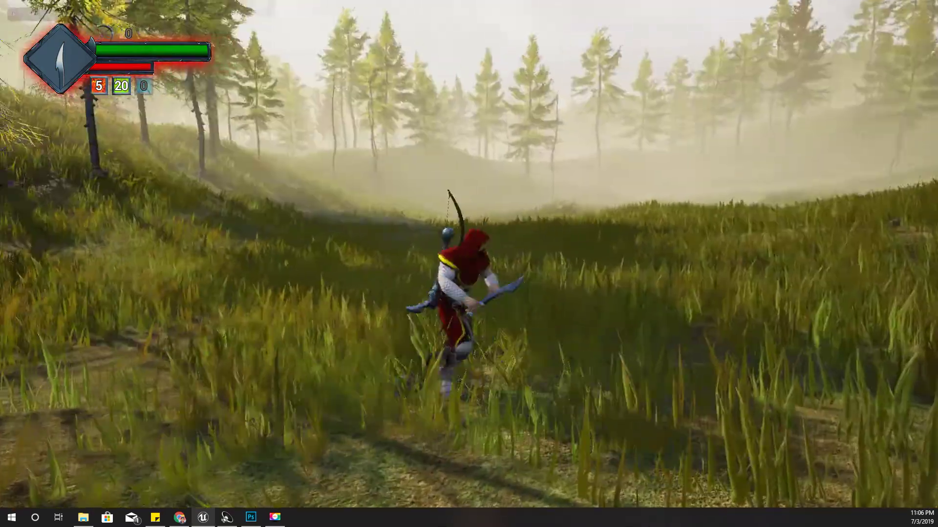
{"action": "key", "text": "Tab"}
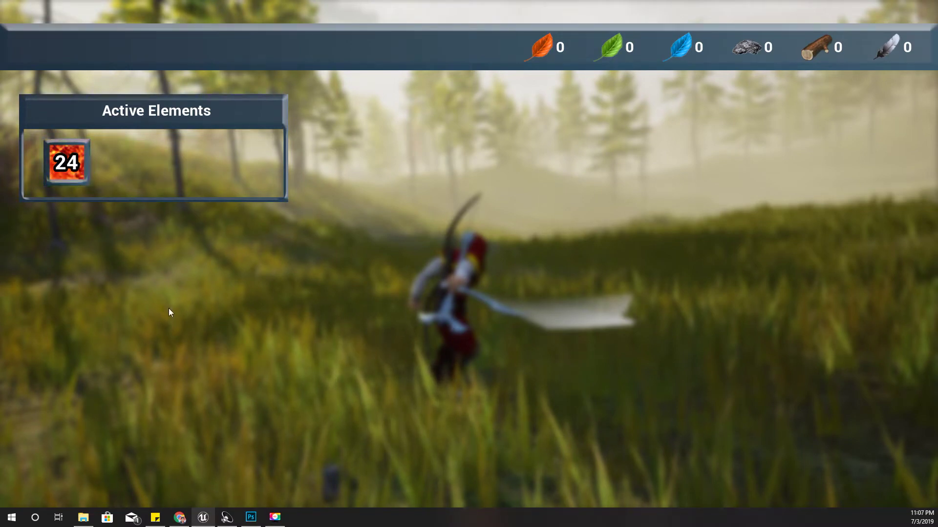
{"action": "key", "text": "Tab"}
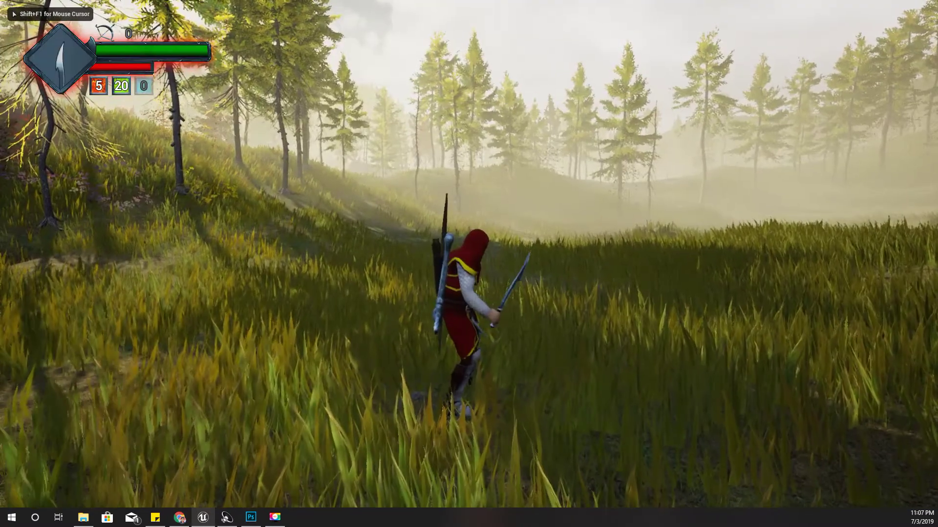
{"action": "key", "text": "w"}
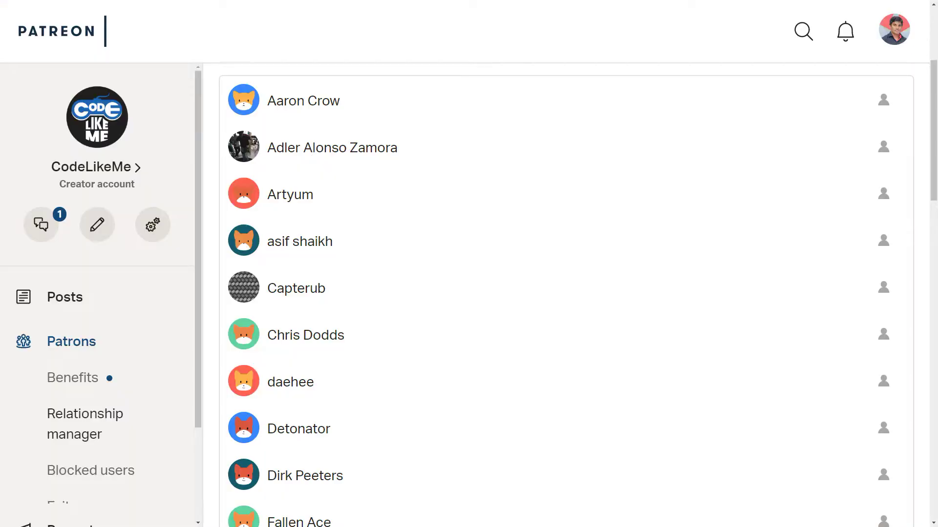
- Look through the list of supporters on the Patreon patrons page
{"action": "scroll", "coordinate": [431, 229], "scroll_direction": "down", "scroll_amount": 7}
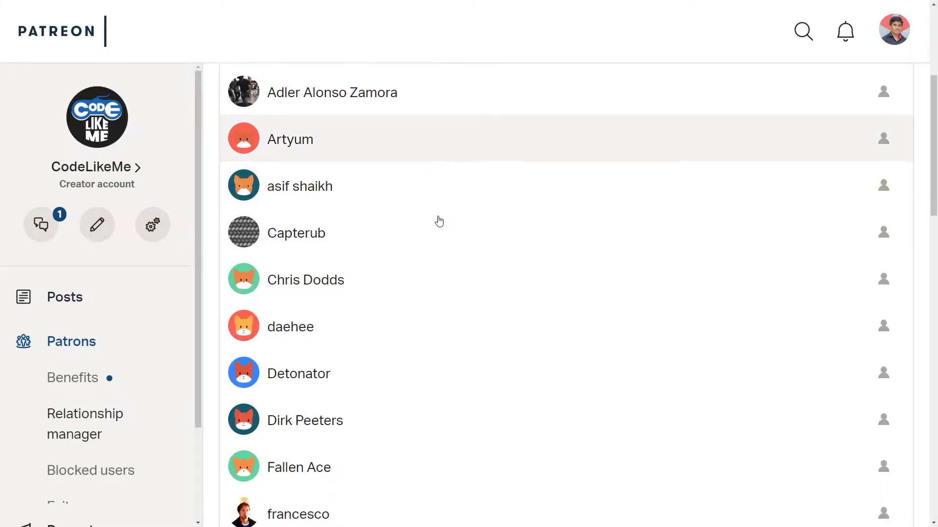
{"action": "scroll", "coordinate": [438, 221], "scroll_direction": "down", "scroll_amount": 11}
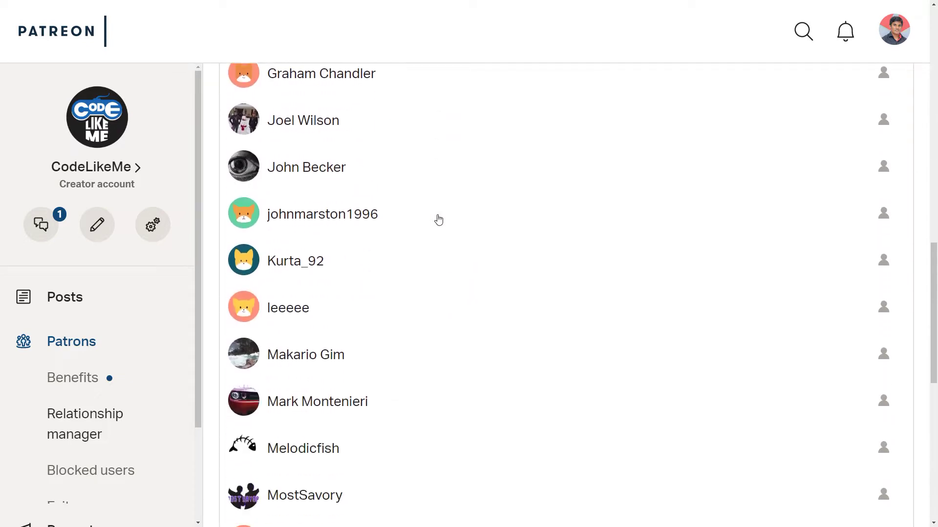
{"action": "scroll", "coordinate": [440, 222], "scroll_direction": "down", "scroll_amount": 6}
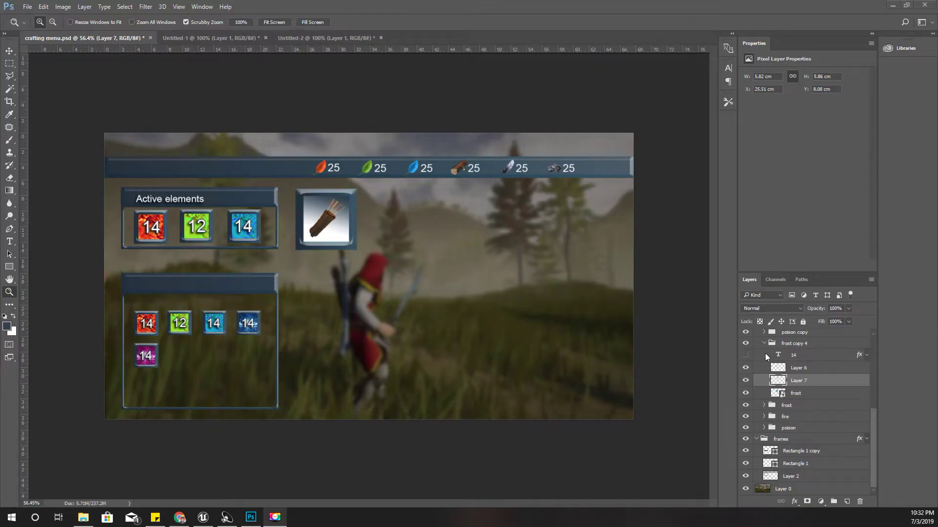
- In the Photoshop mockup, make the 14 text layer of frost copy 4 visible, and briefly preview the crafting group
{"action": "left_click", "coordinate": [745, 355]}
{"action": "scroll", "coordinate": [745, 361], "scroll_direction": "up", "scroll_amount": 2}
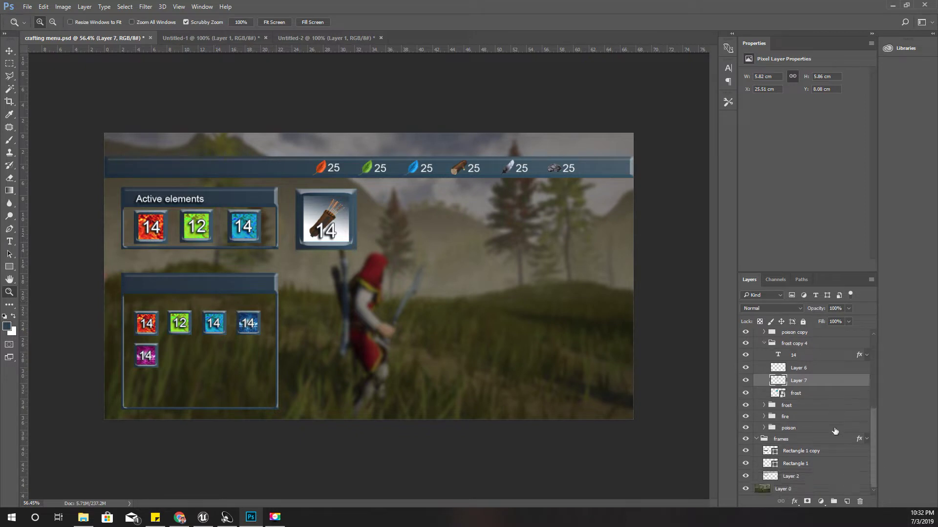
{"action": "scroll", "coordinate": [840, 434], "scroll_direction": "up", "scroll_amount": 5}
{"action": "scroll", "coordinate": [835, 432], "scroll_direction": "up", "scroll_amount": 2}
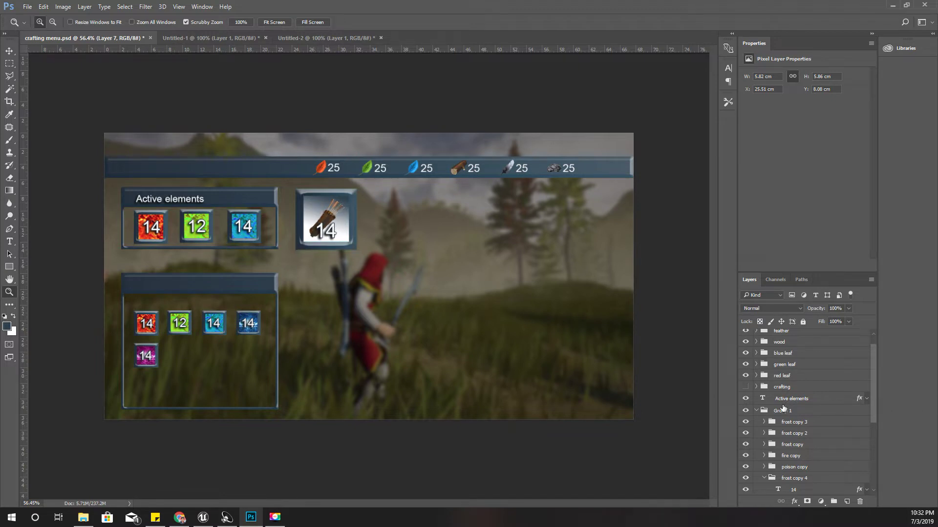
{"action": "left_click", "coordinate": [745, 387]}
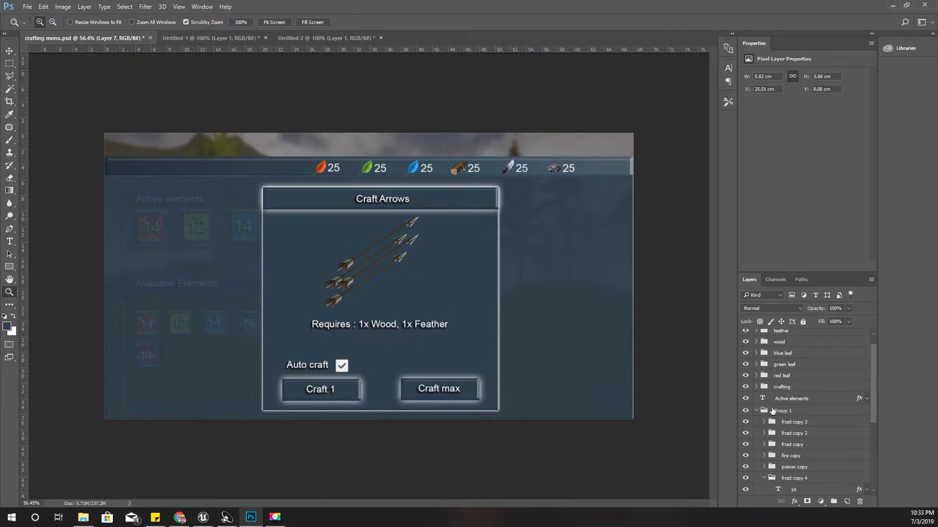
{"action": "left_click", "coordinate": [745, 387]}
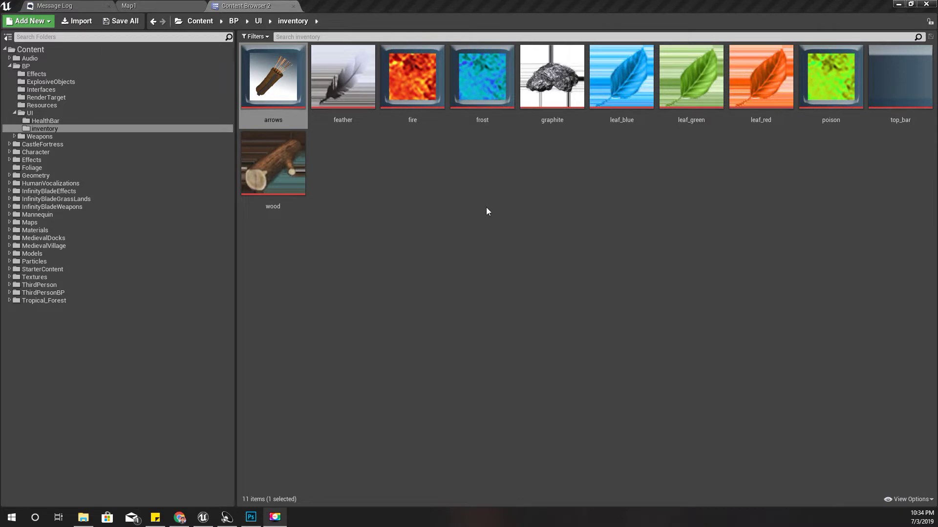
- Switch to Unreal Editor and open the Wdg_inventory widget from the BP/UI folder for editing
{"action": "left_click", "coordinate": [486, 211]}
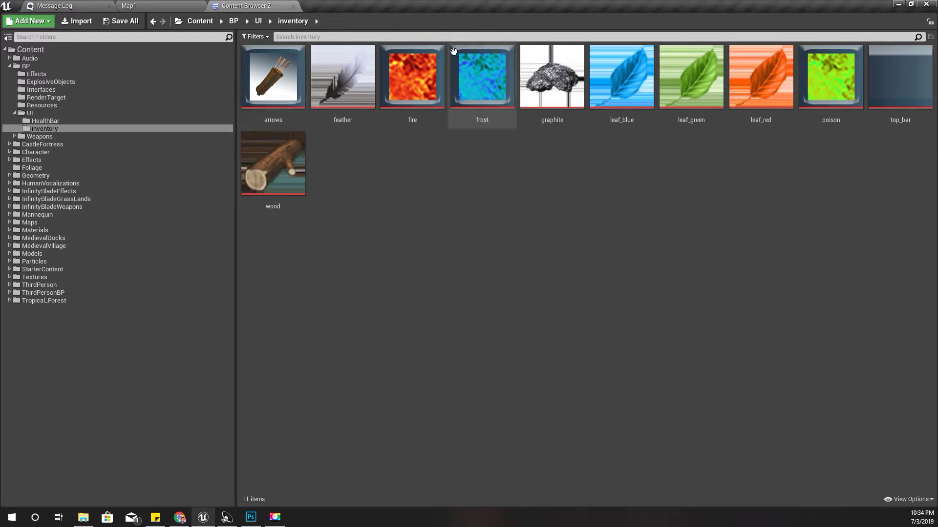
{"action": "left_click", "coordinate": [481, 78]}
{"action": "left_click", "coordinate": [413, 79]}
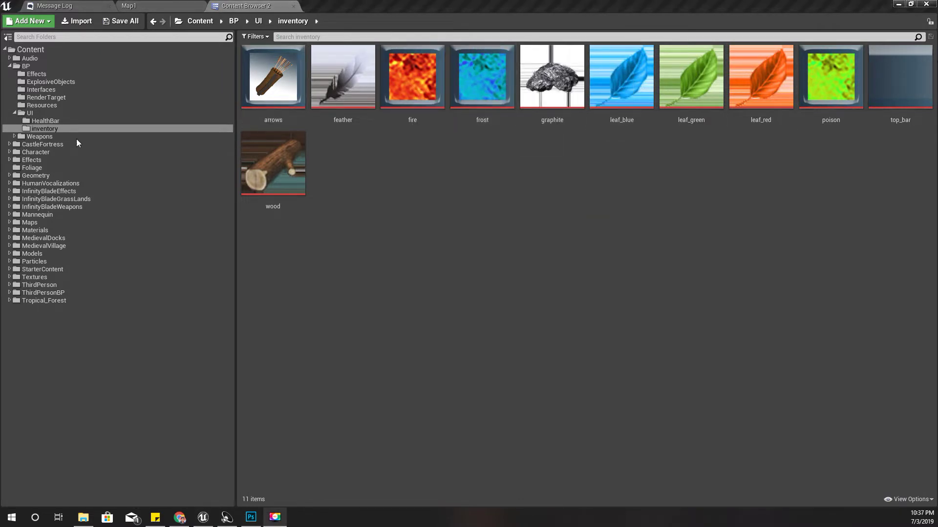
{"action": "left_click", "coordinate": [39, 112]}
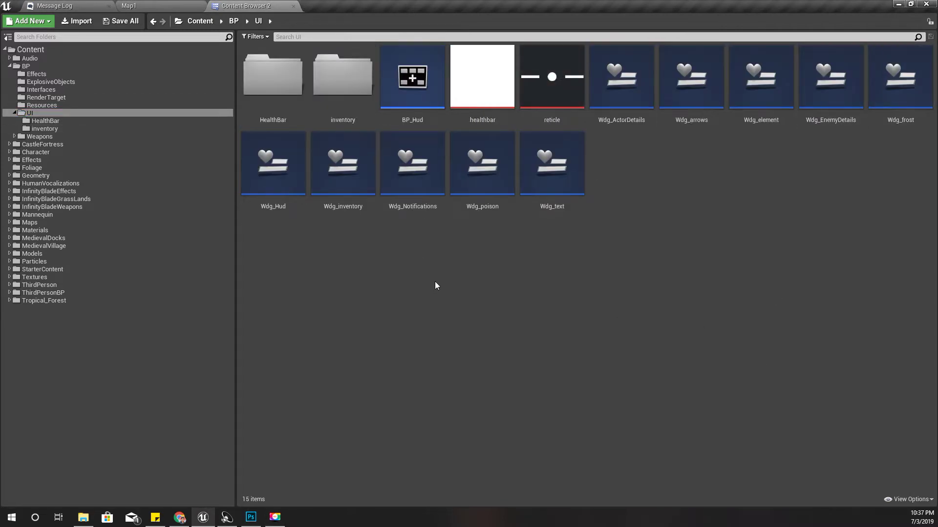
{"action": "double_click", "coordinate": [346, 160]}
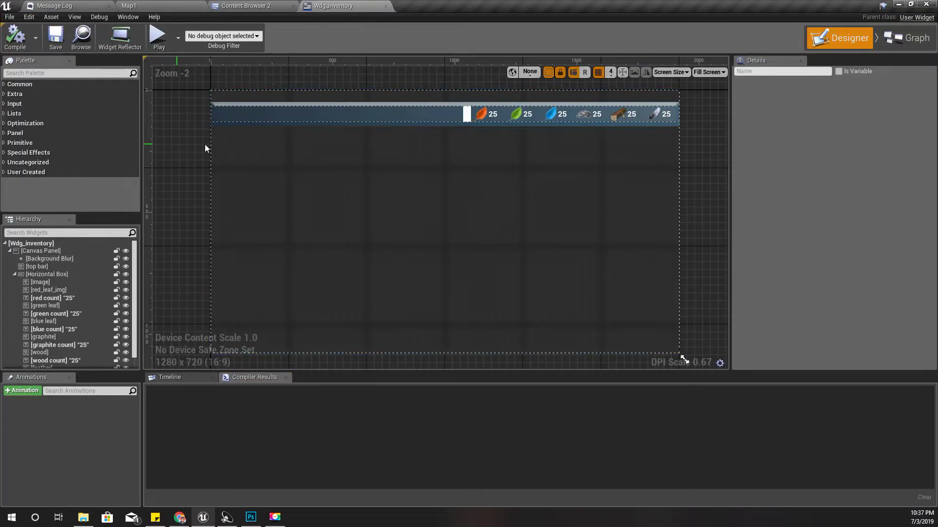
- Import the available box image into the BP/UI/inventory content folder
{"action": "left_click", "coordinate": [236, 8]}
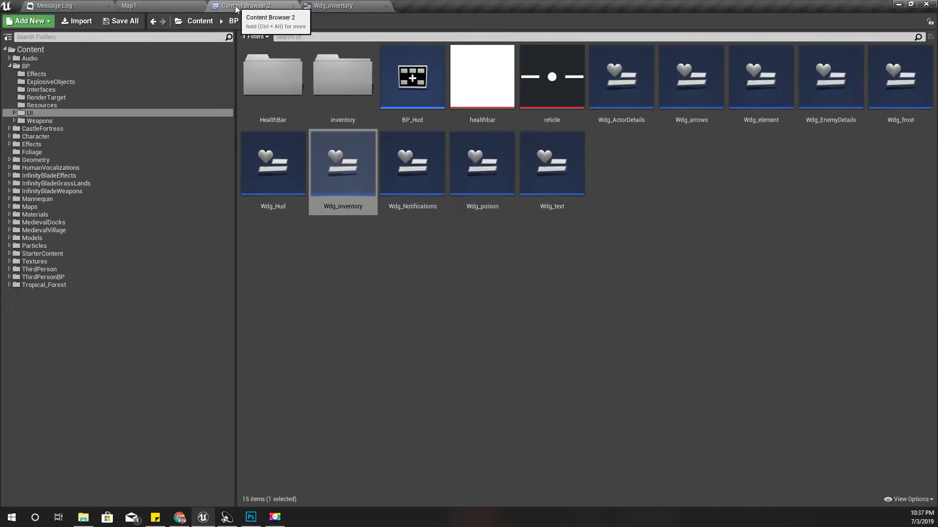
{"action": "double_click", "coordinate": [330, 84]}
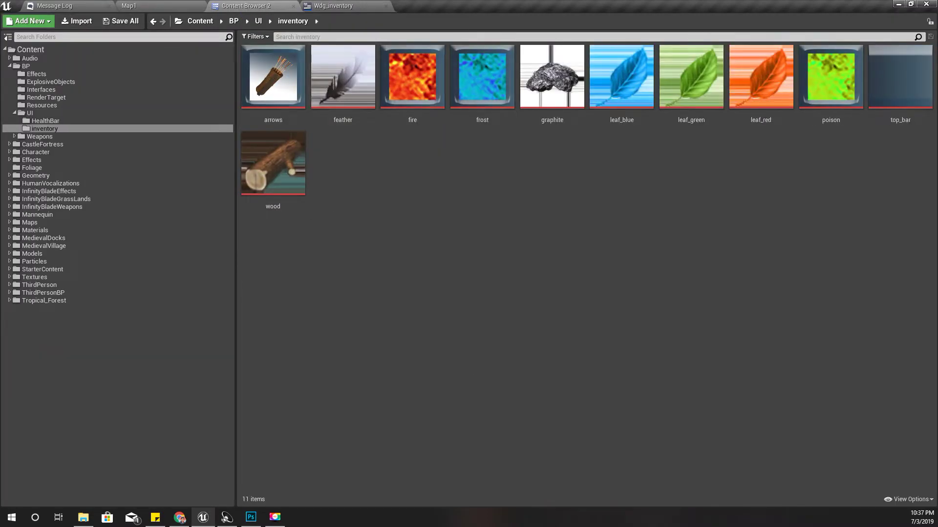
{"action": "left_click", "coordinate": [83, 517]}
{"action": "left_click_drag", "start_coordinate": [527, 262], "coordinate": [525, 270]}
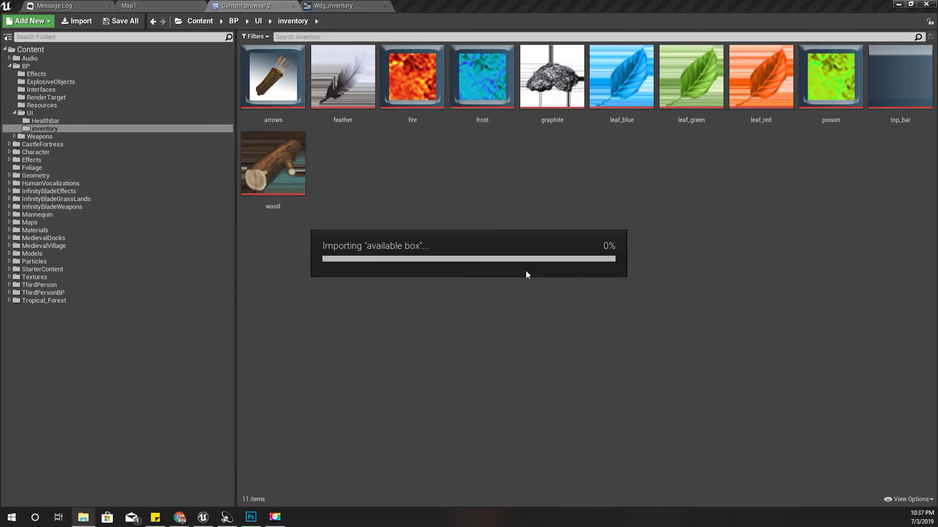
- Try placing the box frame texture inside the Background Blur with centred horizontal and vertical alignment, and delete it
{"action": "left_click_drag", "start_coordinate": [290, 89], "coordinate": [314, 199]}
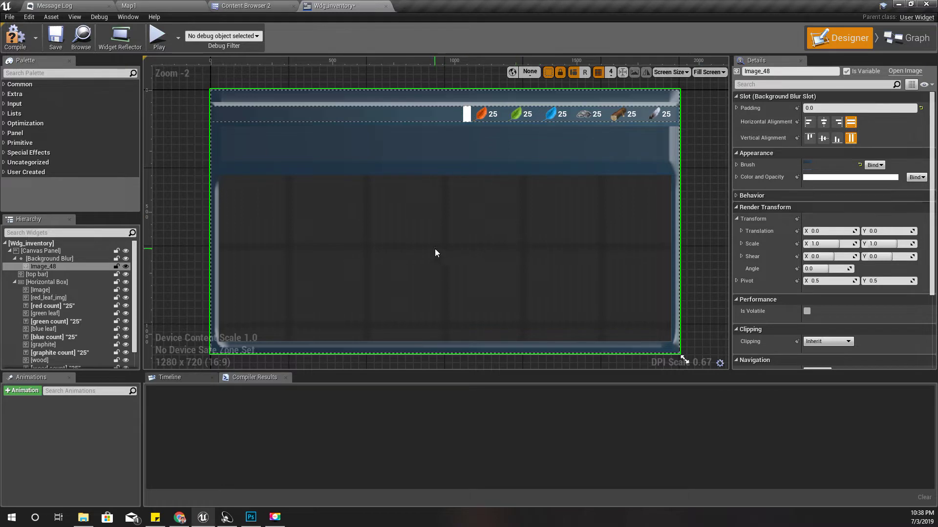
{"action": "scroll", "coordinate": [436, 253], "scroll_direction": "down", "scroll_amount": 1}
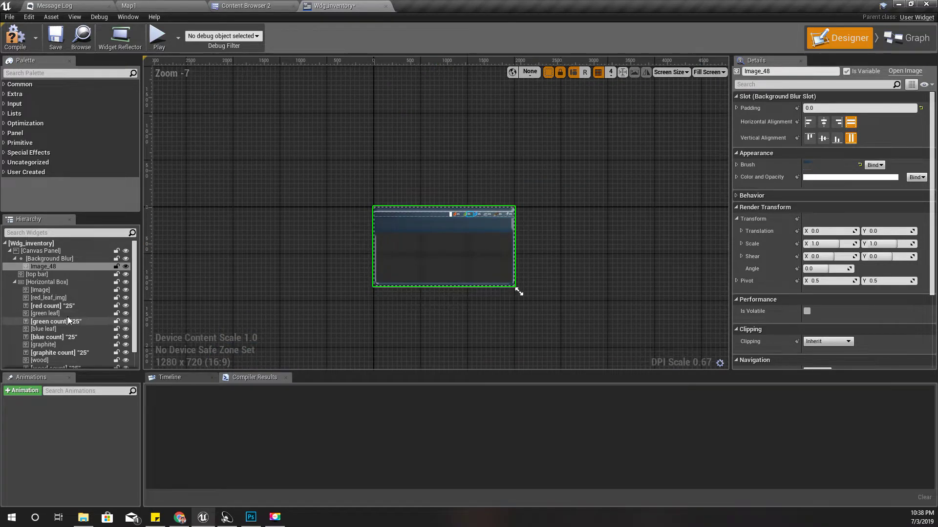
{"action": "left_click", "coordinate": [49, 260]}
{"action": "left_click", "coordinate": [48, 266]}
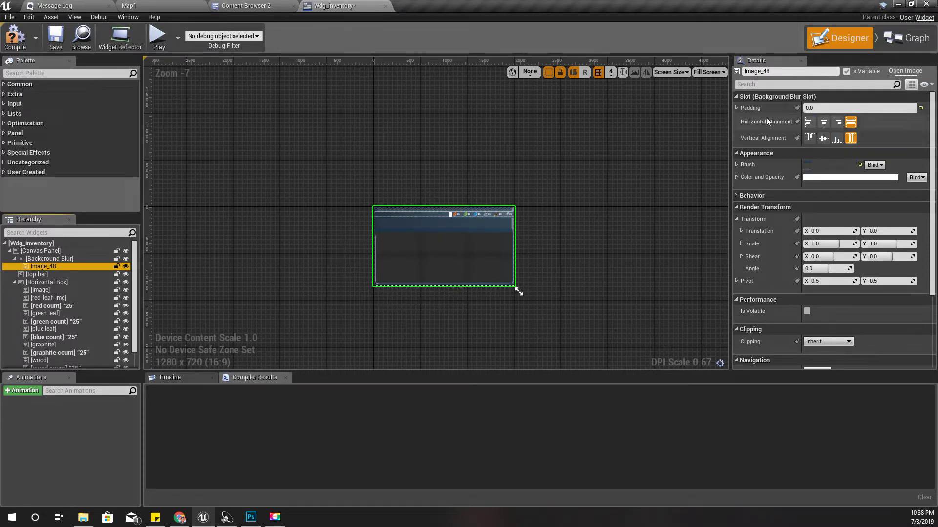
{"action": "left_click", "coordinate": [824, 123]}
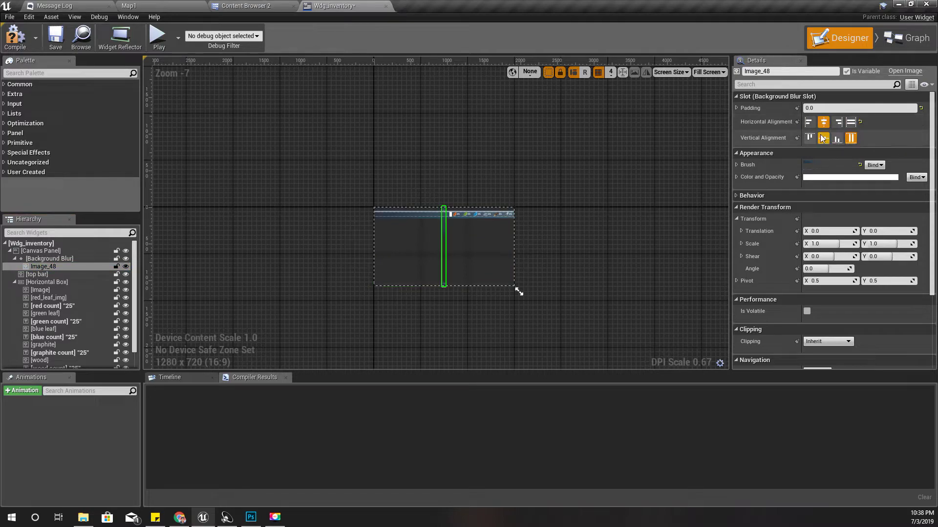
{"action": "left_click", "coordinate": [823, 138]}
{"action": "scroll", "coordinate": [501, 245], "scroll_direction": "up", "scroll_amount": 5}
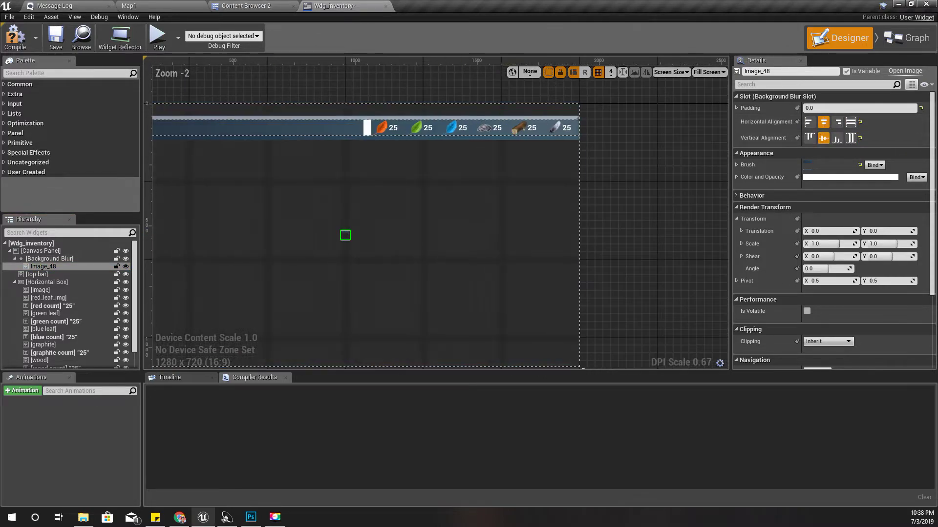
{"action": "key", "text": "Delete"}
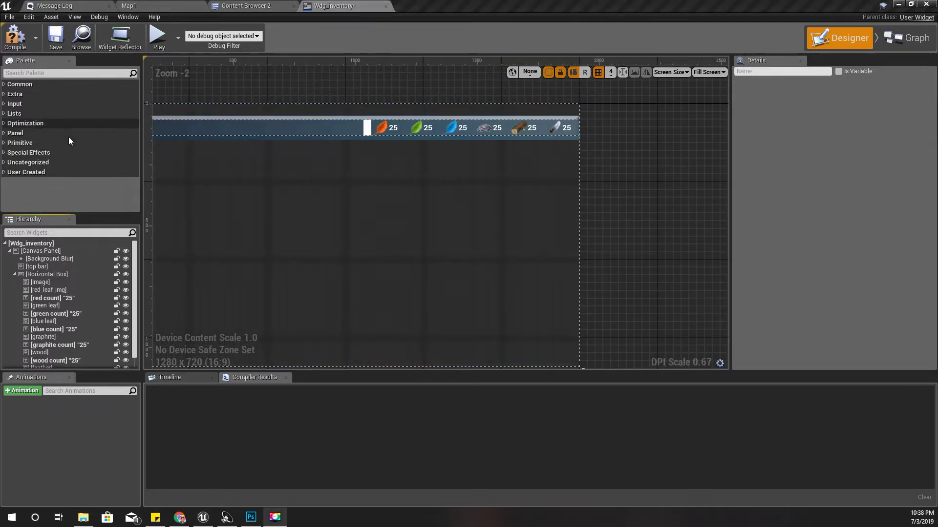
- Add an Image widget to the Canvas Panel of Wdg_inventory and select it on the canvas
{"action": "left_click", "coordinate": [42, 71]}
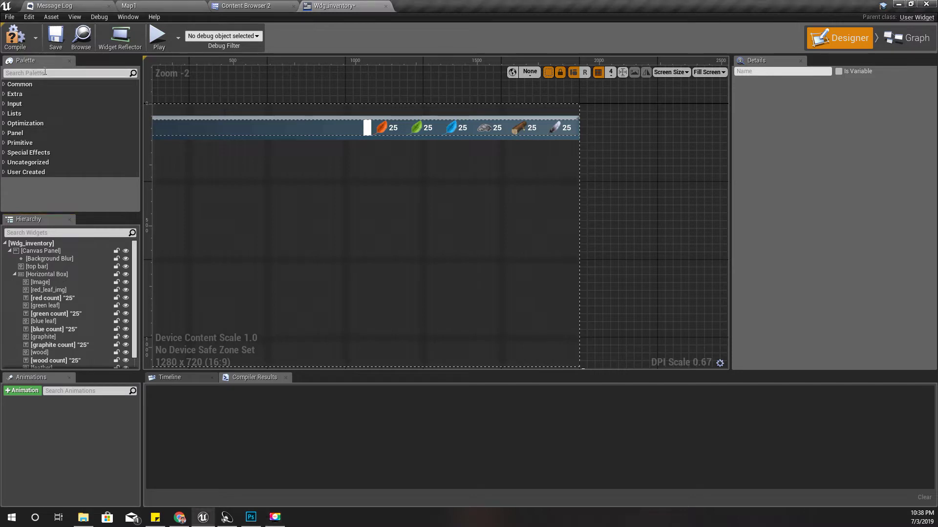
{"action": "type", "text": "image"}
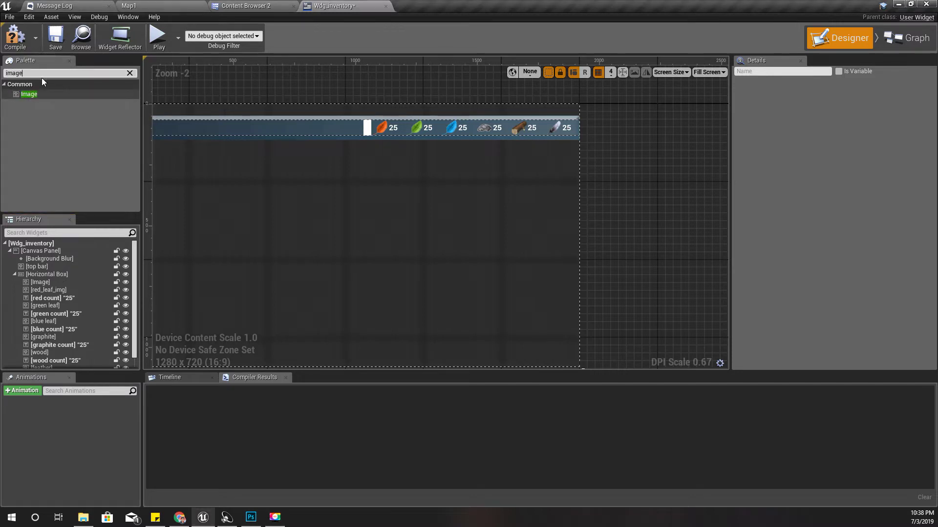
{"action": "left_click_drag", "start_coordinate": [26, 94], "coordinate": [37, 253]}
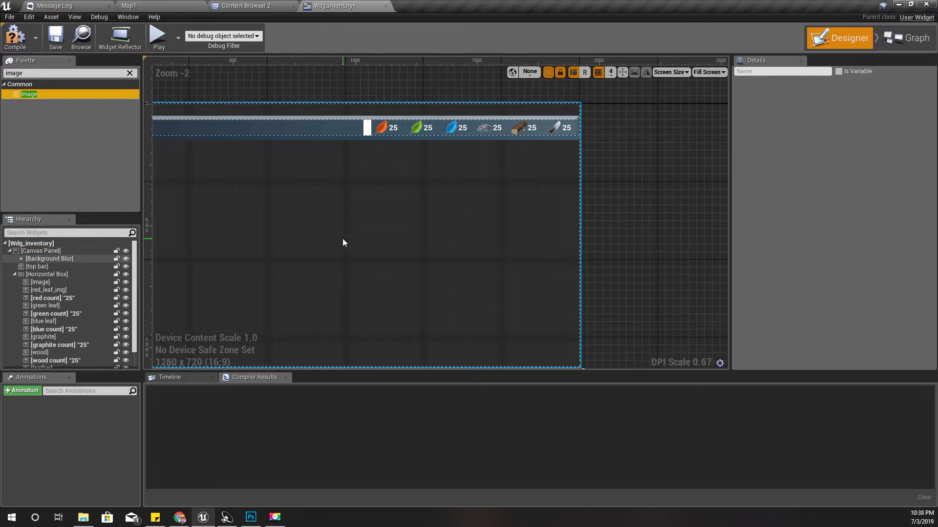
{"action": "right_click_drag", "start_coordinate": [344, 242], "coordinate": [470, 244]}
{"action": "left_click", "coordinate": [291, 106]}
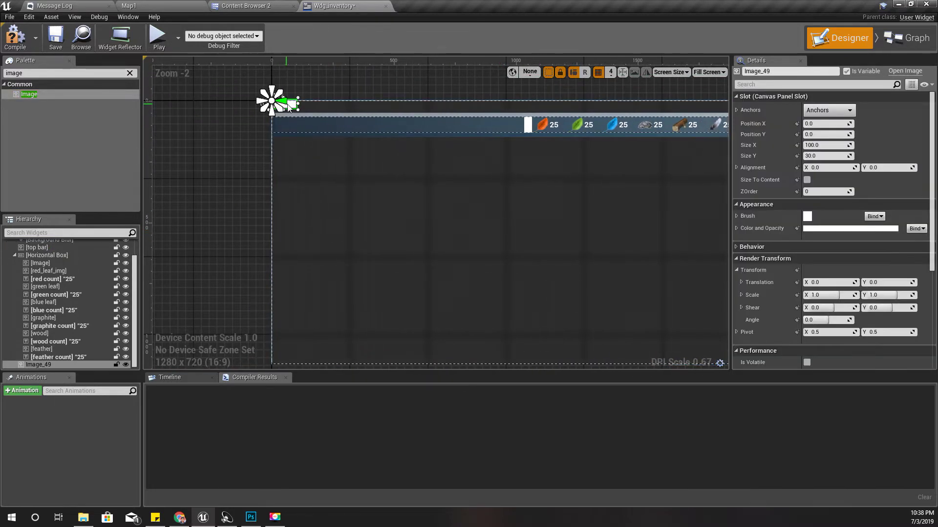
- Place the new image below the resource bar at about 400 × 256 and assign the active_box texture as its brush image
{"action": "left_click_drag", "start_coordinate": [291, 106], "coordinate": [411, 241]}
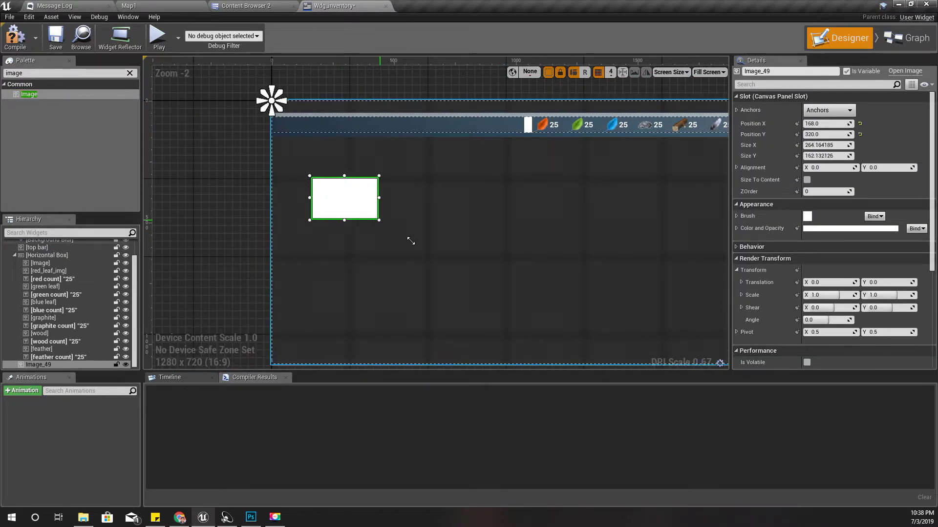
{"action": "left_click", "coordinate": [736, 216]}
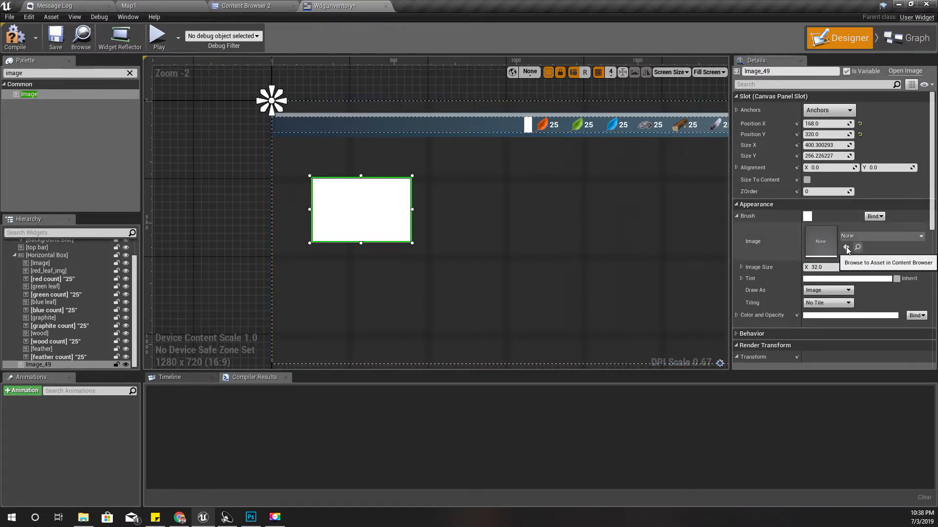
{"action": "left_click", "coordinate": [238, 5]}
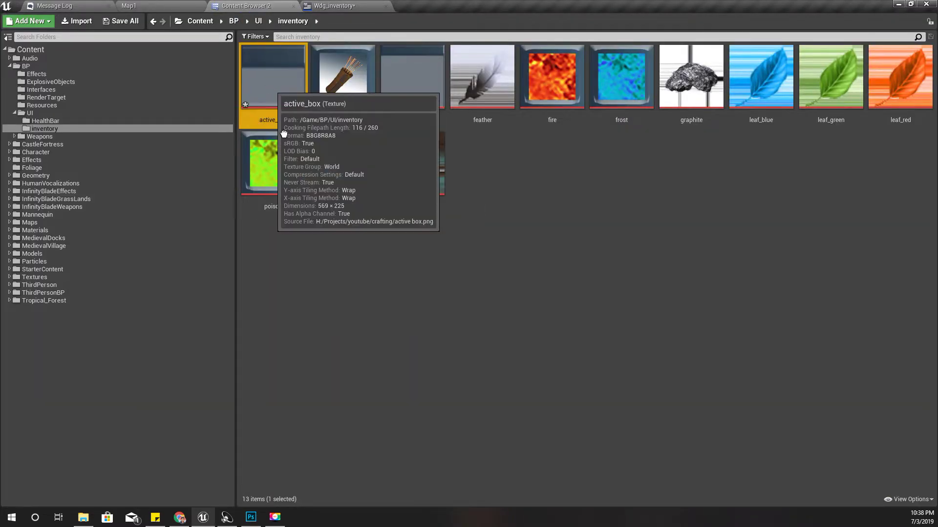
{"action": "mouse_move", "coordinate": [288, 88]}
{"action": "left_mouse_down"}
{"action": "mouse_move", "coordinate": [339, 2]}
{"action": "mouse_move", "coordinate": [824, 308]}
{"action": "mouse_move", "coordinate": [823, 241]}
{"action": "left_mouse_up"}
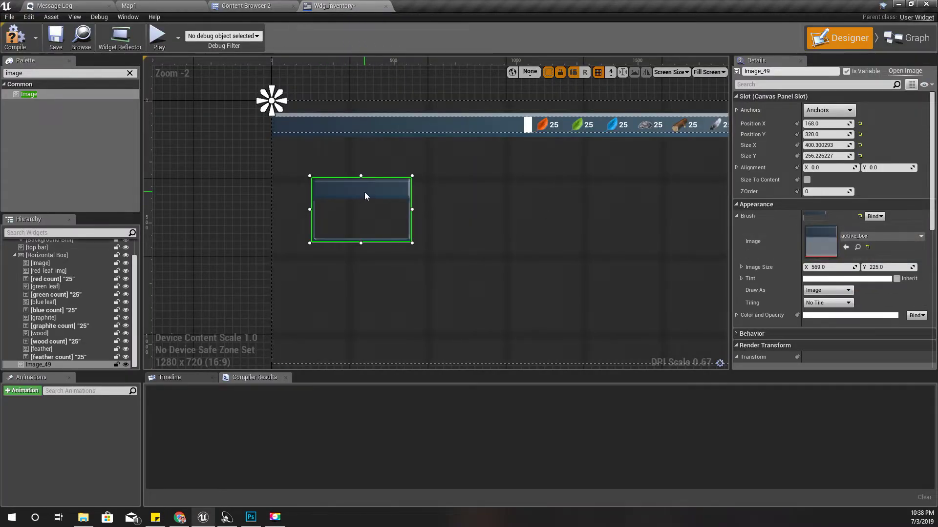
- Move the active box image to position 40, 200 and resize it to about 573 × 230
{"action": "left_click_drag", "start_coordinate": [364, 196], "coordinate": [332, 166]}
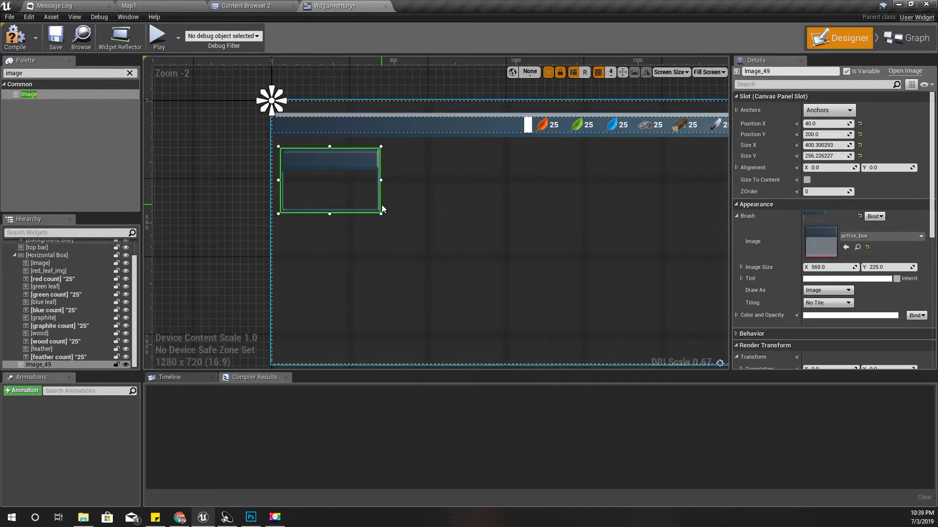
{"action": "left_click_drag", "start_coordinate": [387, 216], "coordinate": [463, 253]}
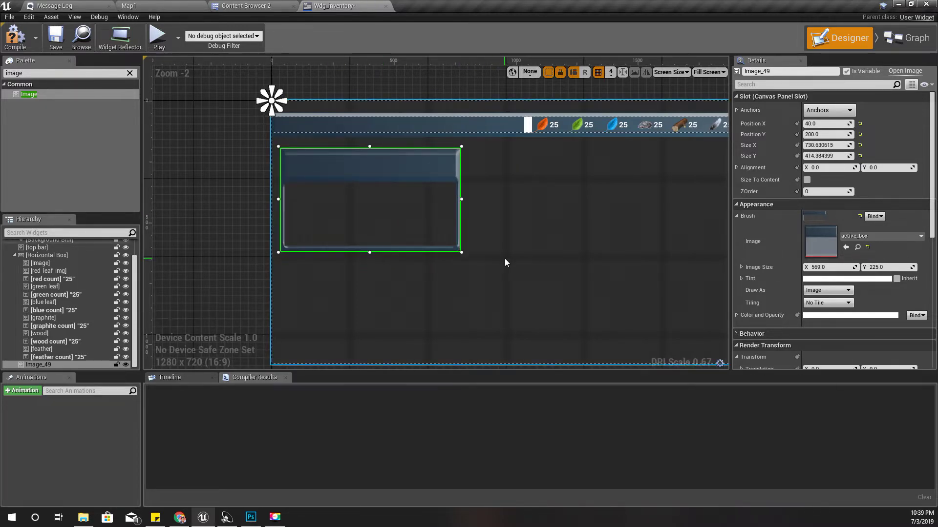
{"action": "scroll", "coordinate": [505, 258], "scroll_direction": "down", "scroll_amount": 4}
{"action": "scroll", "coordinate": [496, 262], "scroll_direction": "up", "scroll_amount": 3}
{"action": "mouse_move", "coordinate": [496, 262]}
{"action": "right_mouse_down"}
{"action": "mouse_move", "coordinate": [391, 239]}
{"action": "mouse_move", "coordinate": [495, 269]}
{"action": "right_mouse_up"}
{"action": "left_click_drag", "start_coordinate": [426, 211], "coordinate": [382, 163]}
{"action": "scroll", "coordinate": [279, 121], "scroll_direction": "up", "scroll_amount": 3}
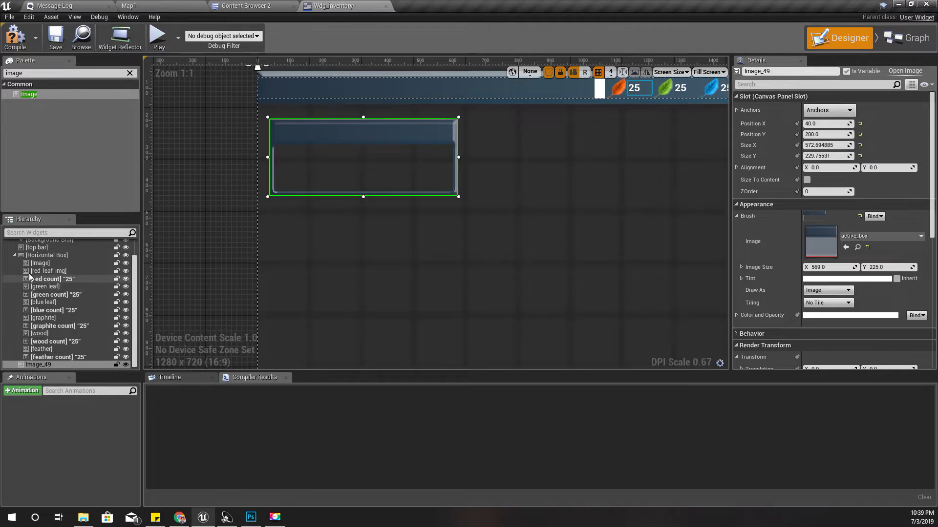
- Add a Text widget to the Canvas Panel and place it over the box's header at 84, 216, about 499 wide
{"action": "left_click", "coordinate": [15, 256]}
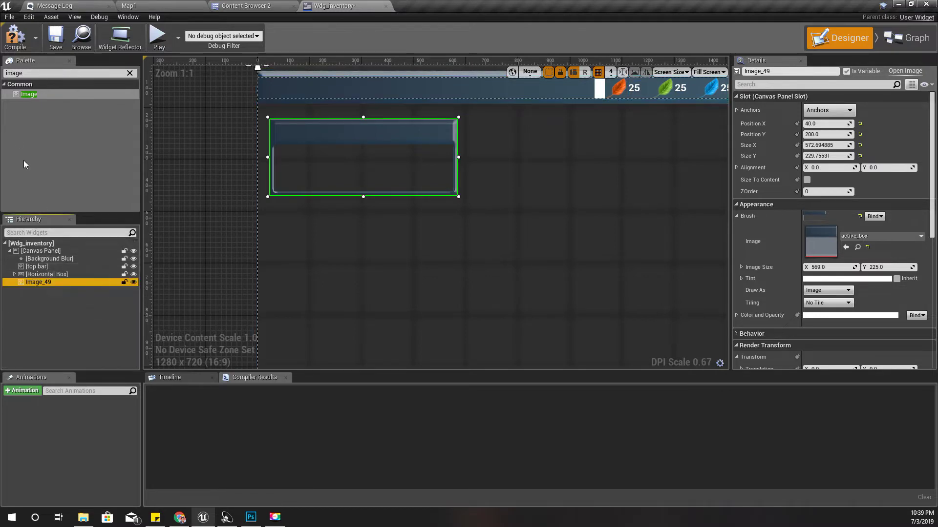
{"action": "left_click", "coordinate": [52, 73]}
{"action": "type", "text": "text"}
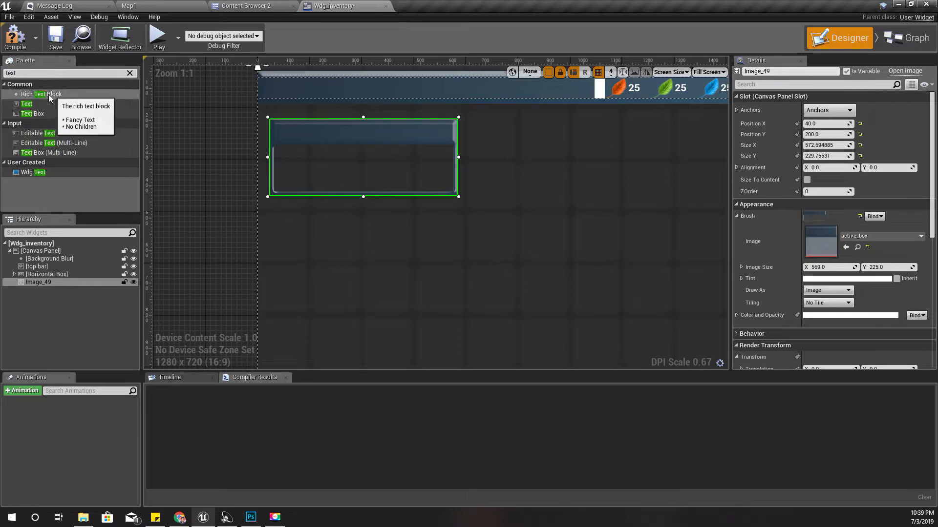
{"action": "left_click_drag", "start_coordinate": [27, 104], "coordinate": [43, 282]}
{"action": "right_click_drag", "start_coordinate": [309, 130], "coordinate": [281, 168]}
{"action": "left_click_drag", "start_coordinate": [258, 111], "coordinate": [384, 175]}
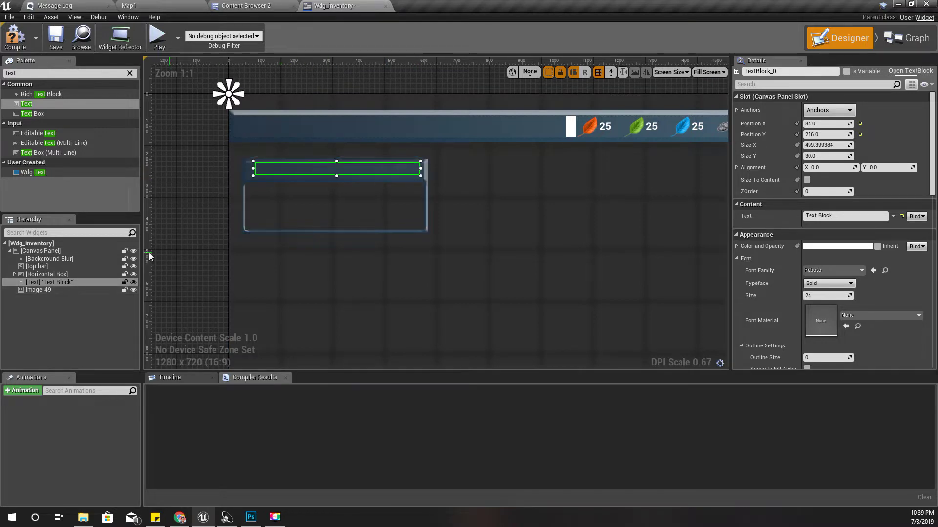
- Reorder the text block so it draws in front of the box image and increase its height to about 36
{"action": "left_click", "coordinate": [47, 283]}
{"action": "left_click_drag", "start_coordinate": [44, 296], "coordinate": [45, 297]}
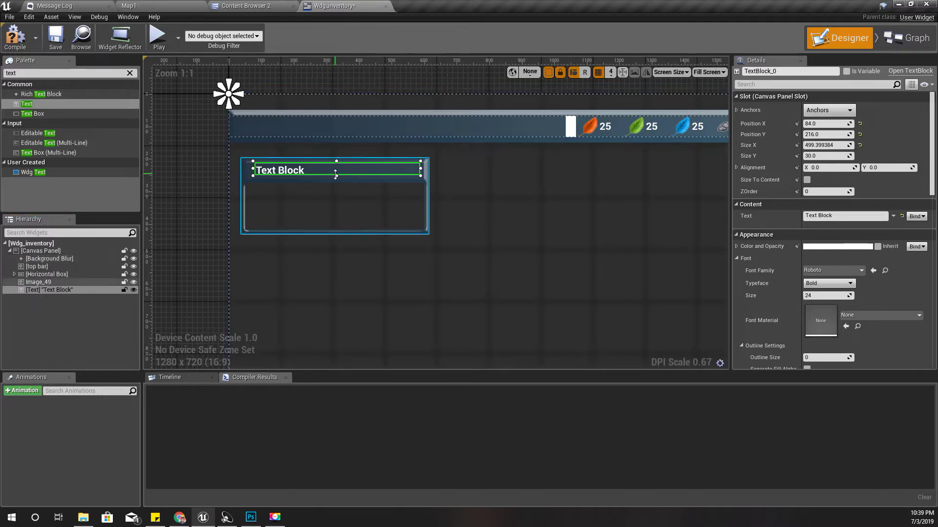
{"action": "left_click_drag", "start_coordinate": [336, 176], "coordinate": [336, 177]}
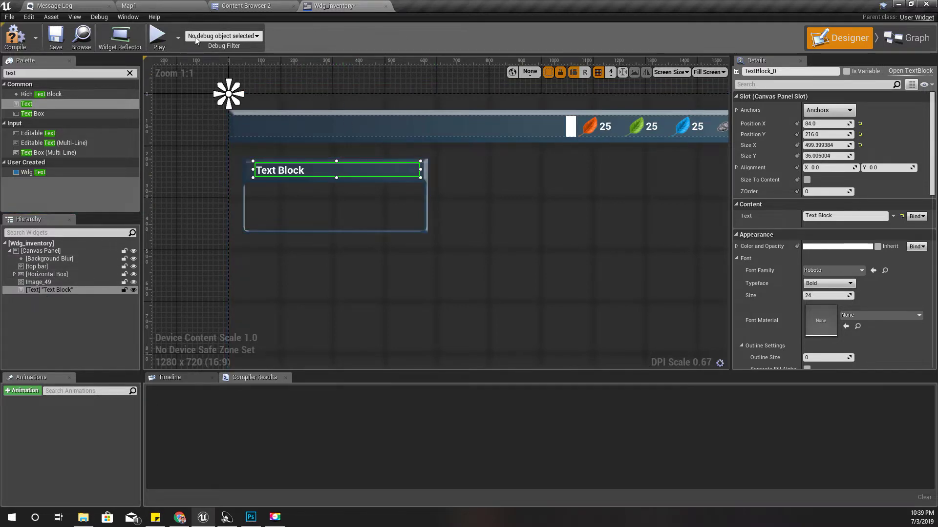
- Centre the text block's justification and set its text to "Active Elements"
{"action": "scroll", "coordinate": [871, 295], "scroll_direction": "down", "scroll_amount": 6}
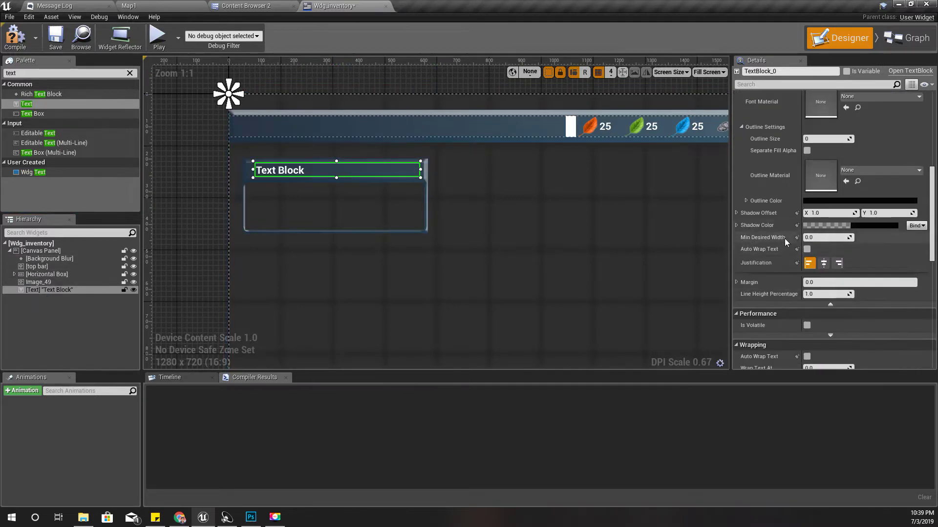
{"action": "left_click", "coordinate": [824, 263]}
{"action": "scroll", "coordinate": [842, 245], "scroll_direction": "up", "scroll_amount": 1}
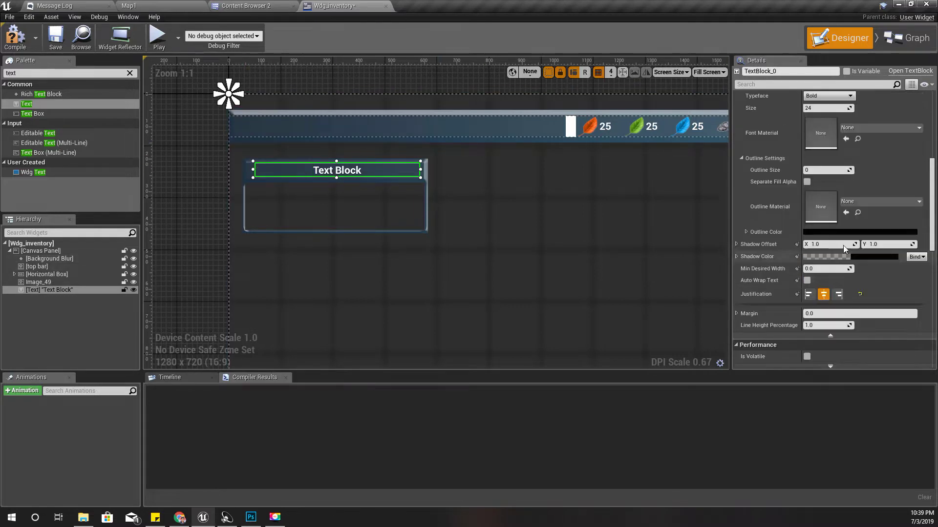
{"action": "scroll", "coordinate": [843, 245], "scroll_direction": "up", "scroll_amount": 5}
{"action": "left_click", "coordinate": [863, 169]}
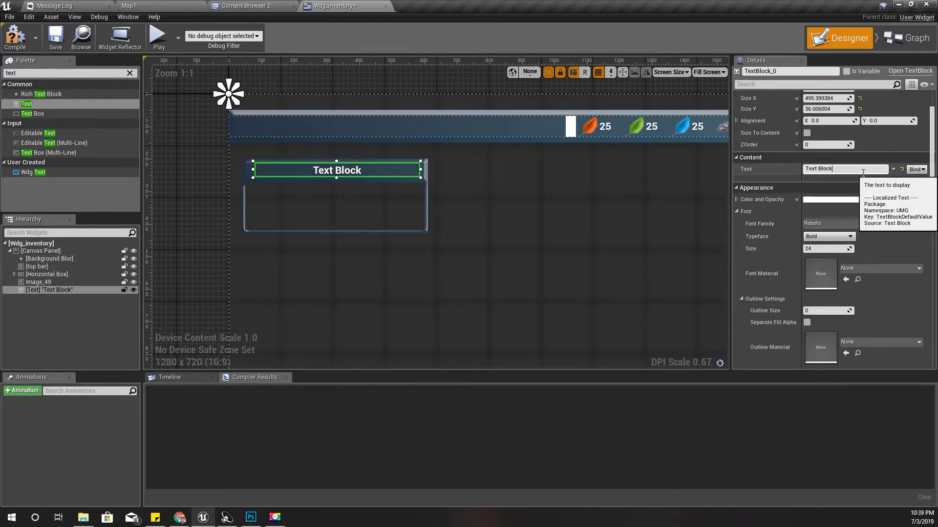
{"action": "type", "text": "Active Elements"}
{"action": "key", "text": "Return"}
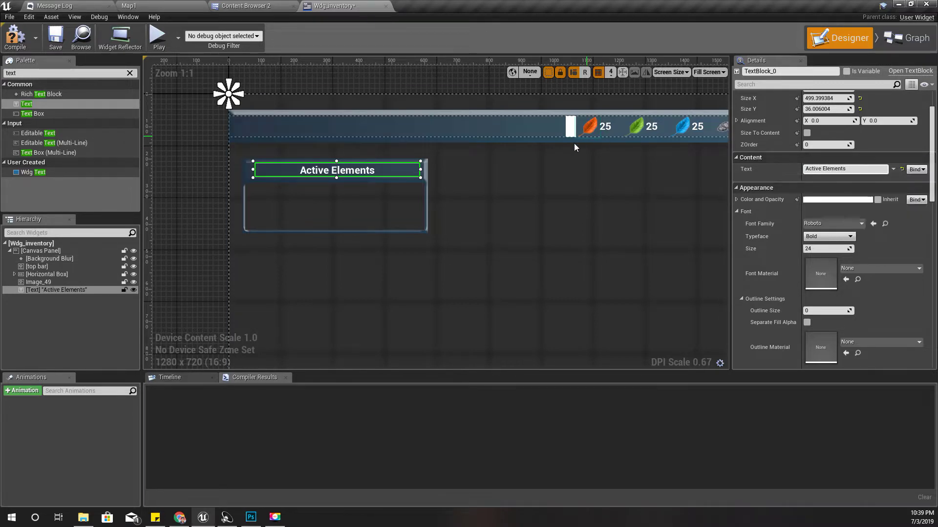
- Compare the titled box with the Active elements box in the Photoshop crafting menu mockup, and return to Unreal Editor
{"action": "left_click", "coordinate": [172, 156]}
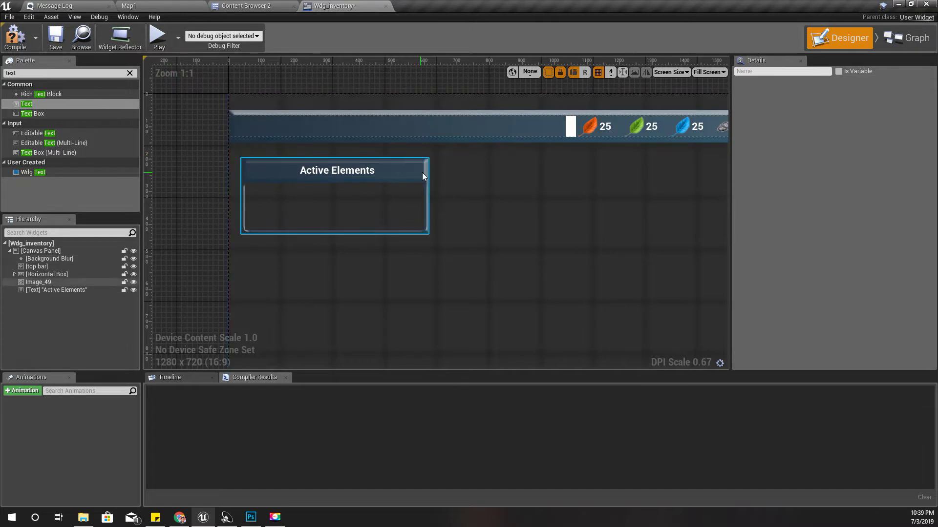
{"action": "scroll", "coordinate": [538, 225], "scroll_direction": "down", "scroll_amount": 5}
{"action": "right_click_drag", "start_coordinate": [657, 265], "coordinate": [511, 272]}
{"action": "scroll", "coordinate": [352, 218], "scroll_direction": "up", "scroll_amount": 2}
{"action": "scroll", "coordinate": [352, 218], "scroll_direction": "up", "scroll_amount": 1}
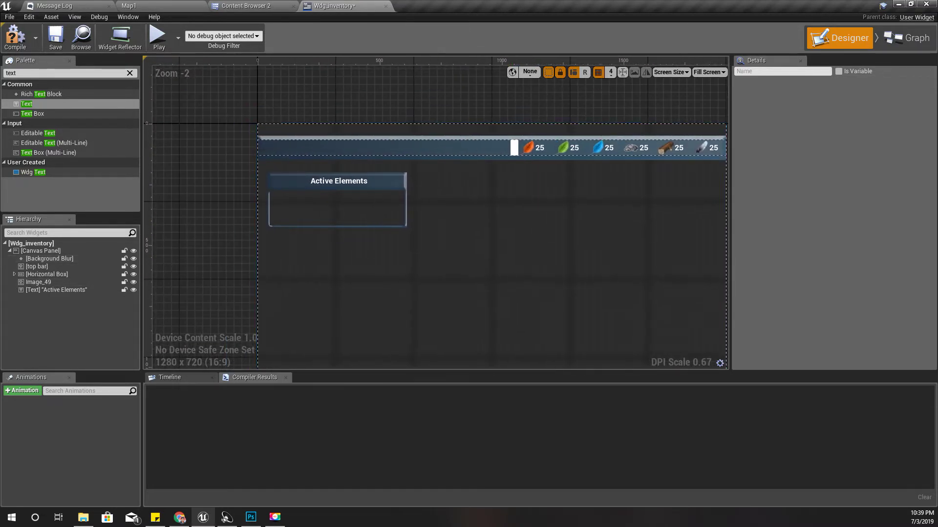
{"action": "left_click", "coordinate": [250, 517]}
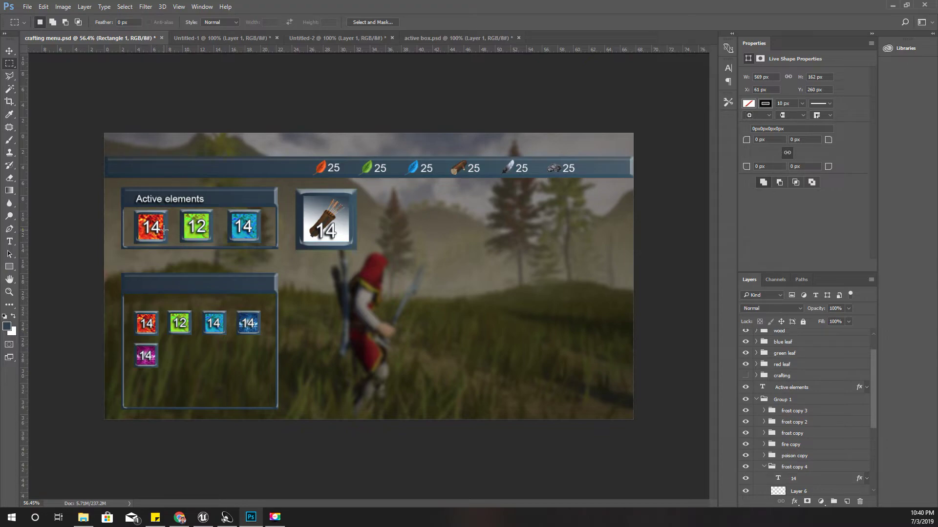
{"action": "left_click", "coordinate": [250, 517]}
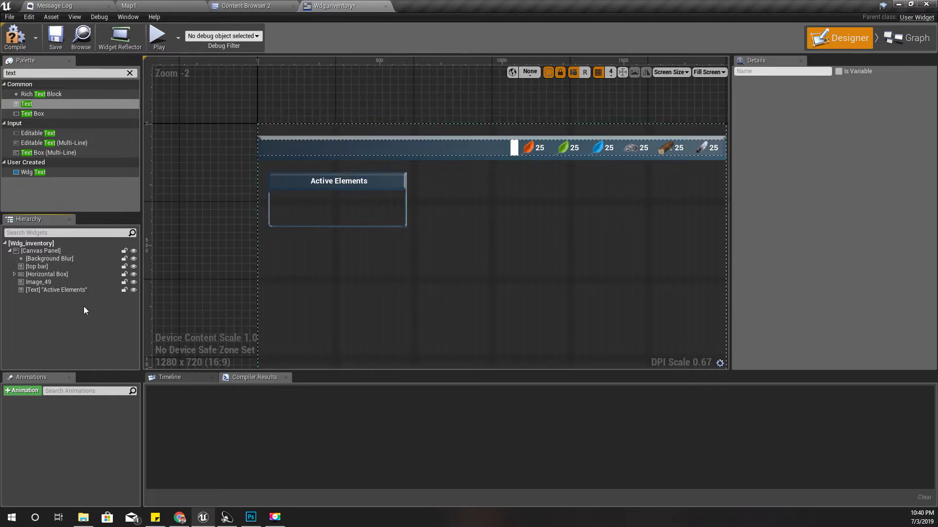
- Open the BP/UI folder in the Content Browser
{"action": "left_click", "coordinate": [242, 4]}
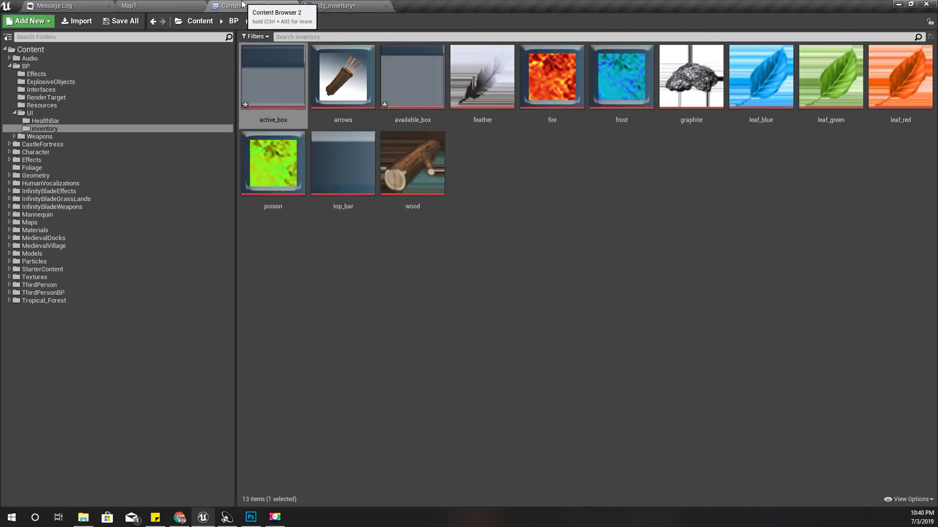
{"action": "left_click", "coordinate": [38, 115]}
{"action": "right_click", "coordinate": [600, 260]}
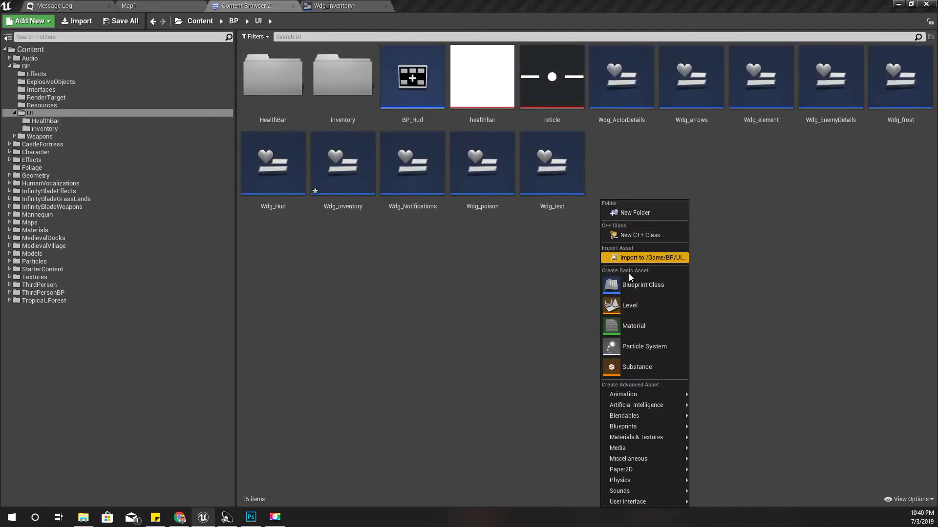
{"action": "left_click", "coordinate": [638, 286]}
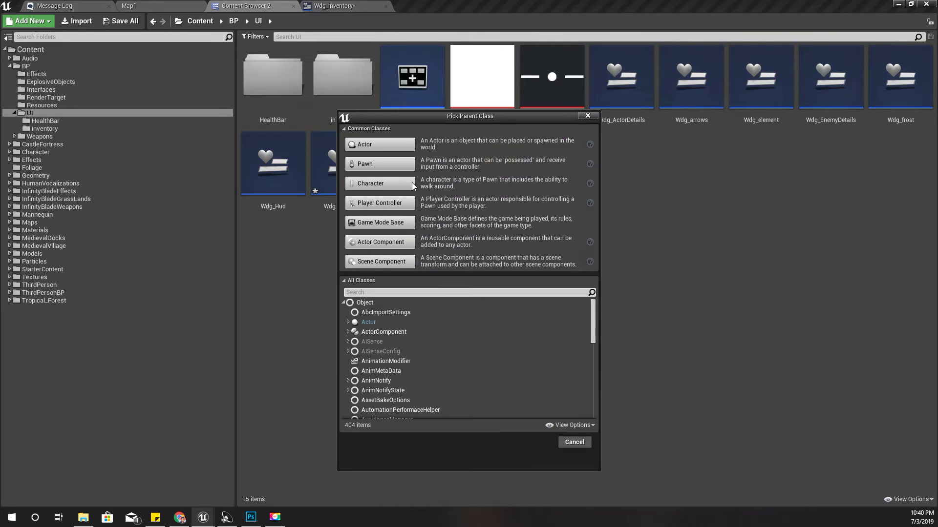
{"action": "scroll", "coordinate": [416, 351], "scroll_direction": "down", "scroll_amount": 10}
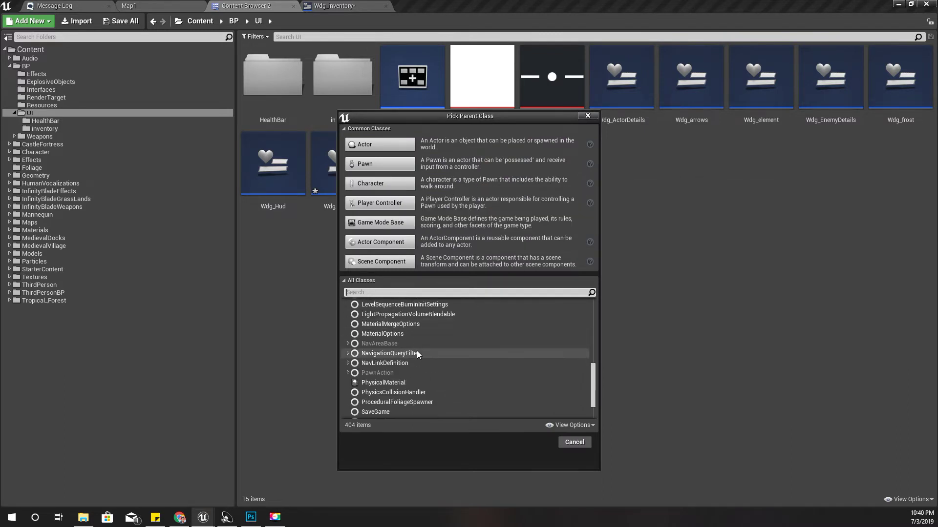
{"action": "scroll", "coordinate": [417, 353], "scroll_direction": "down", "scroll_amount": 3}
{"action": "scroll", "coordinate": [416, 352], "scroll_direction": "up", "scroll_amount": 10}
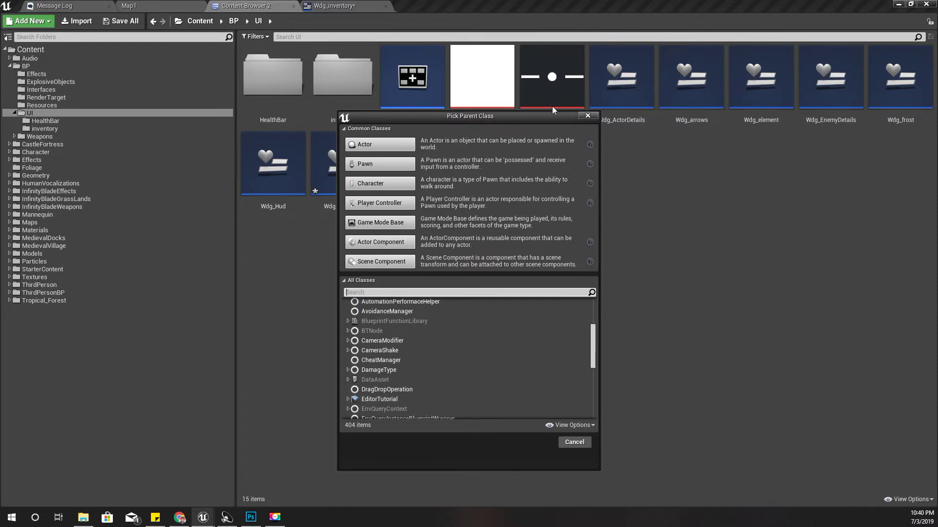
{"action": "left_click", "coordinate": [582, 115]}
- Create a Widget Blueprint named Wdg_button in the BP/UI folder and open it for editing
{"action": "right_click", "coordinate": [635, 177]}
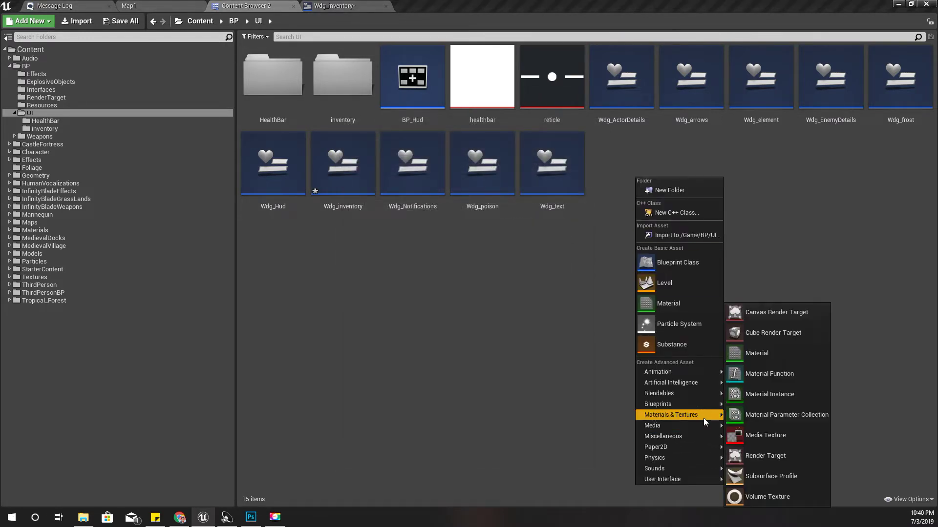
{"action": "mouse_move", "coordinate": [695, 461]}
{"action": "mouse_move", "coordinate": [693, 479]}
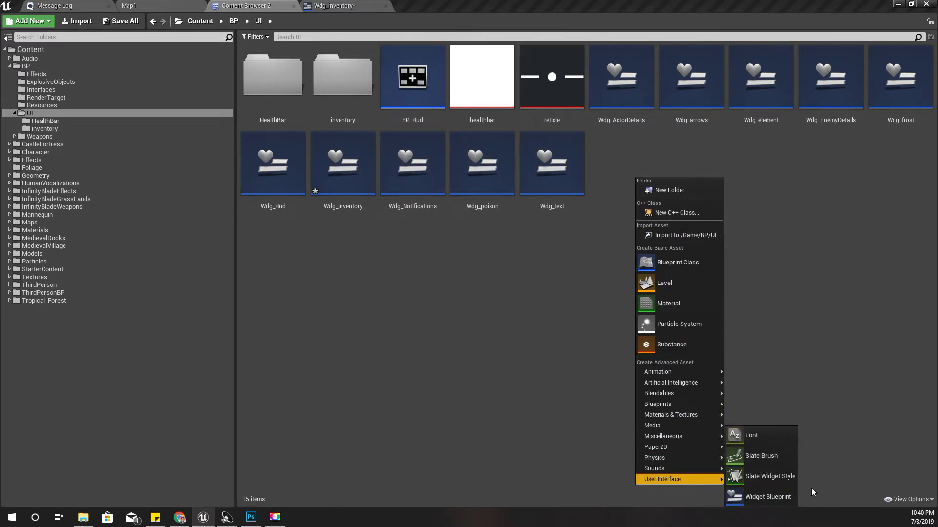
{"action": "left_click", "coordinate": [770, 496]}
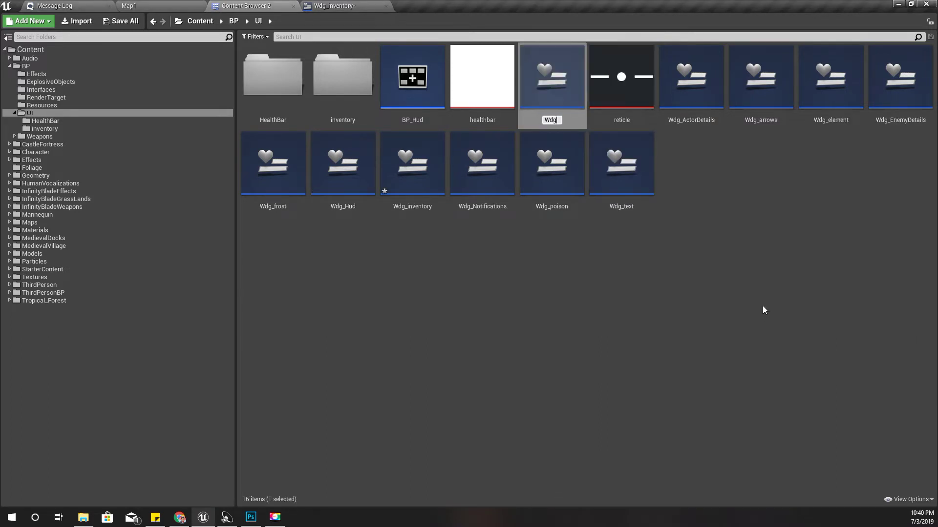
{"action": "type", "text": "Wdg_button"}
{"action": "key", "text": "Return"}
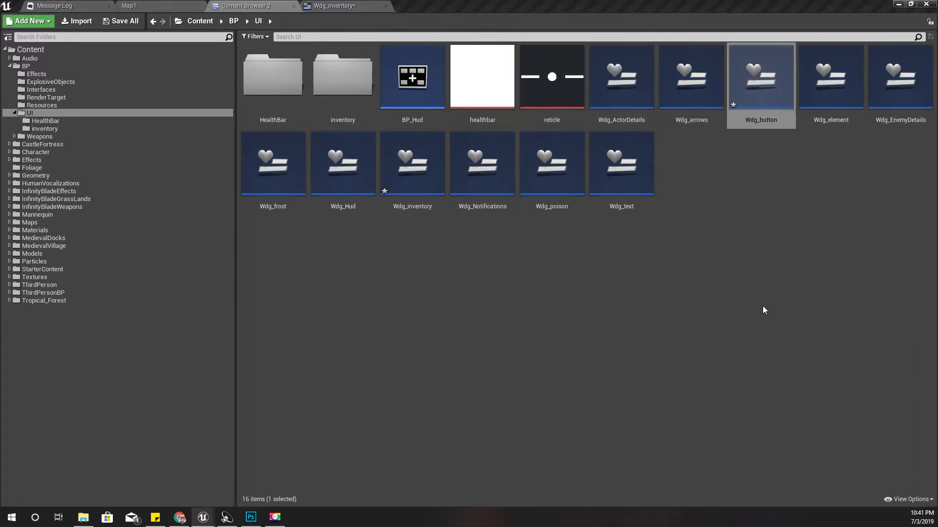
{"action": "double_click", "coordinate": [761, 85]}
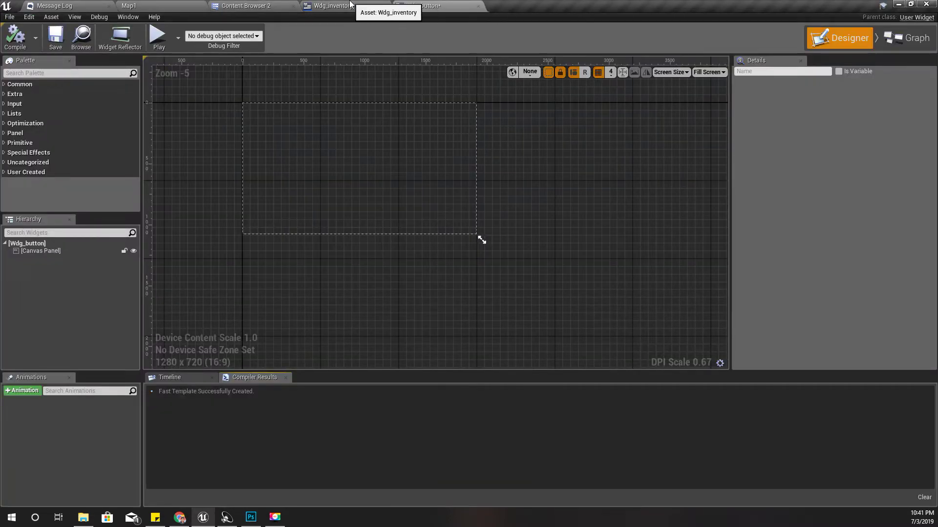
- Open the existing Wdg_element widget to review its layout, and close the Wdg_button editor
{"action": "left_click", "coordinate": [244, 5]}
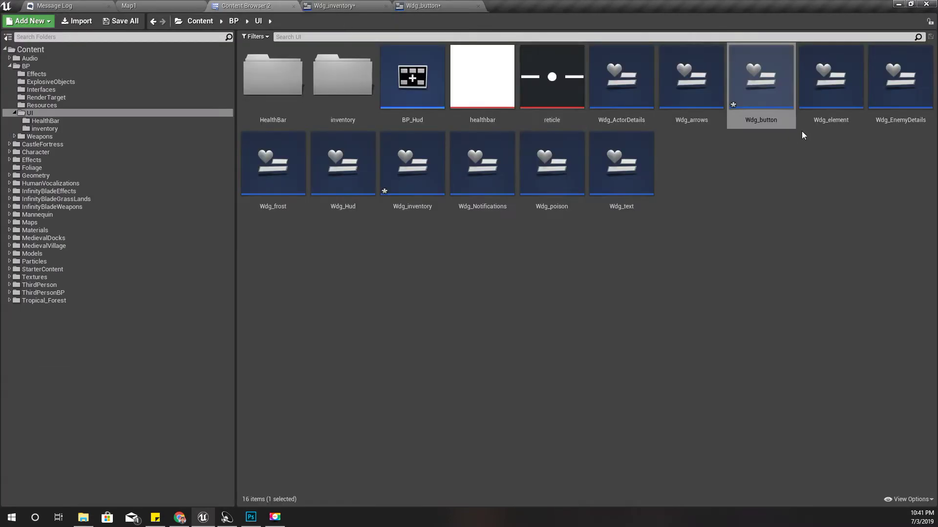
{"action": "double_click", "coordinate": [808, 95]}
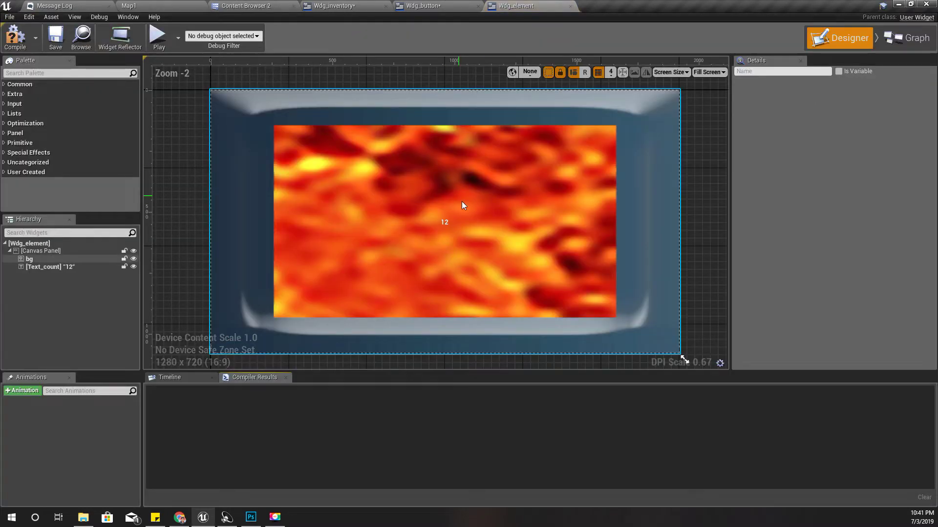
{"action": "scroll", "coordinate": [461, 201], "scroll_direction": "down", "scroll_amount": 3}
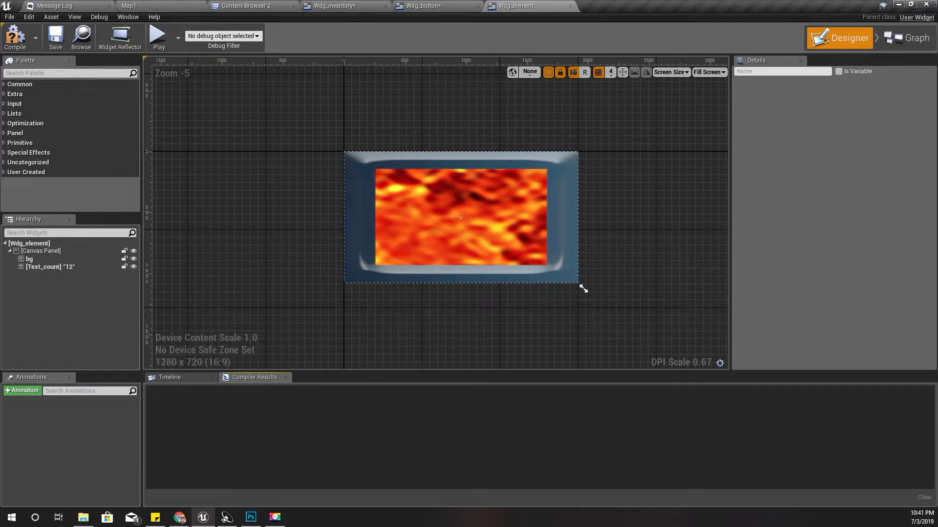
{"action": "left_click", "coordinate": [423, 6]}
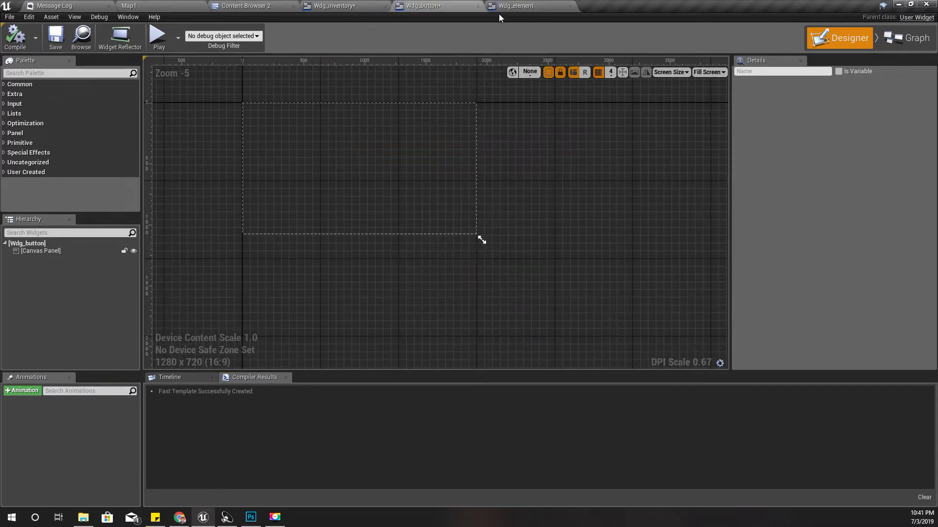
{"action": "left_click", "coordinate": [478, 5]}
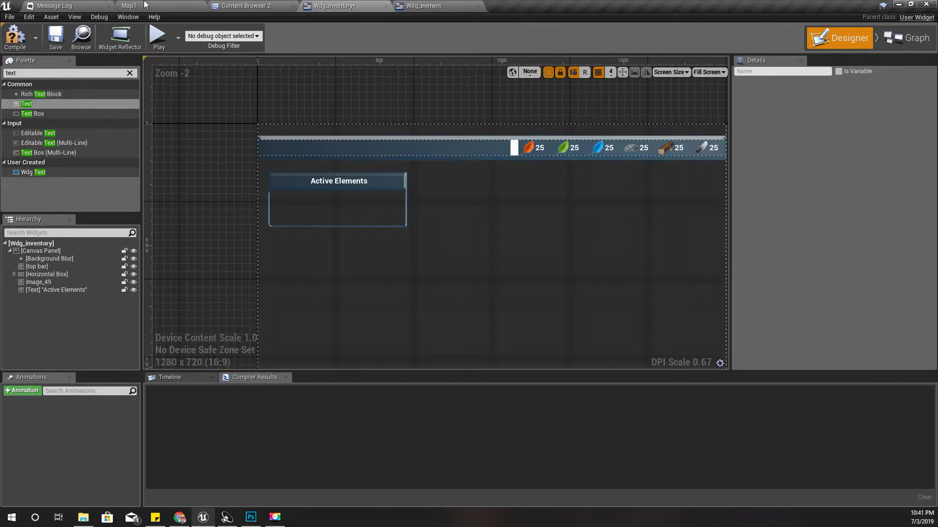
- Open the Wdg_button widget from the BP/UI folder for editing
{"action": "left_click", "coordinate": [235, 6]}
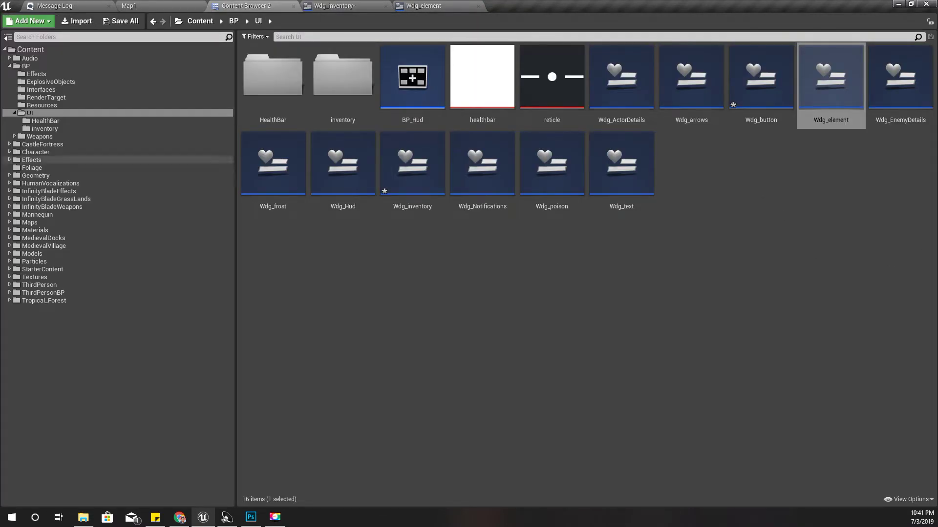
{"action": "left_click", "coordinate": [759, 246]}
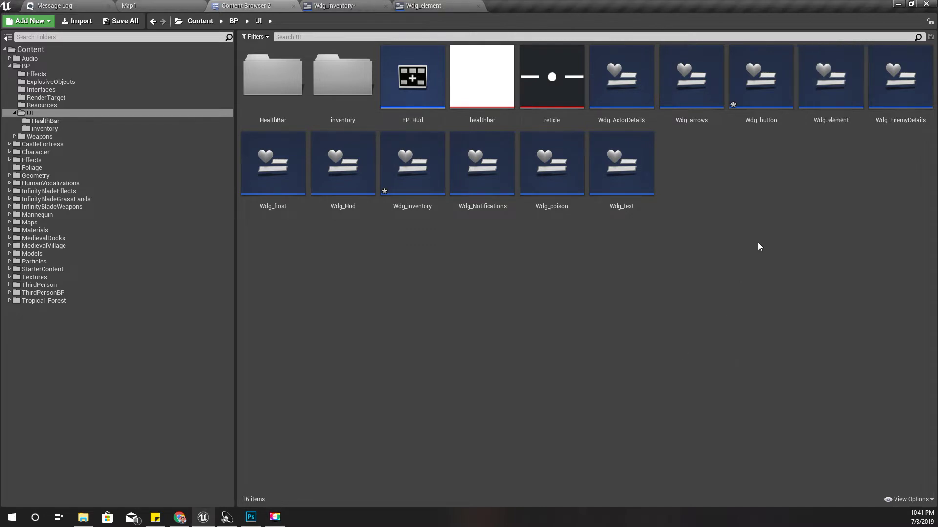
{"action": "left_click", "coordinate": [762, 92]}
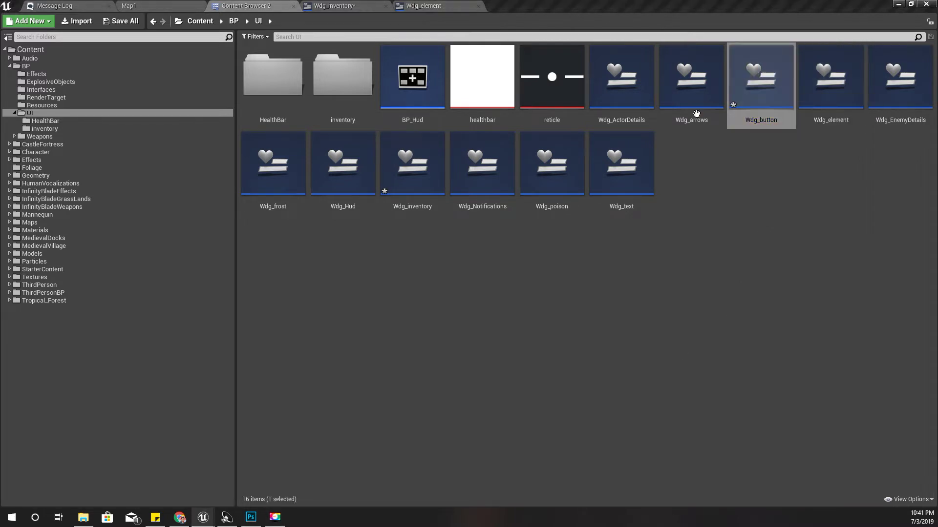
{"action": "key", "text": "Return"}
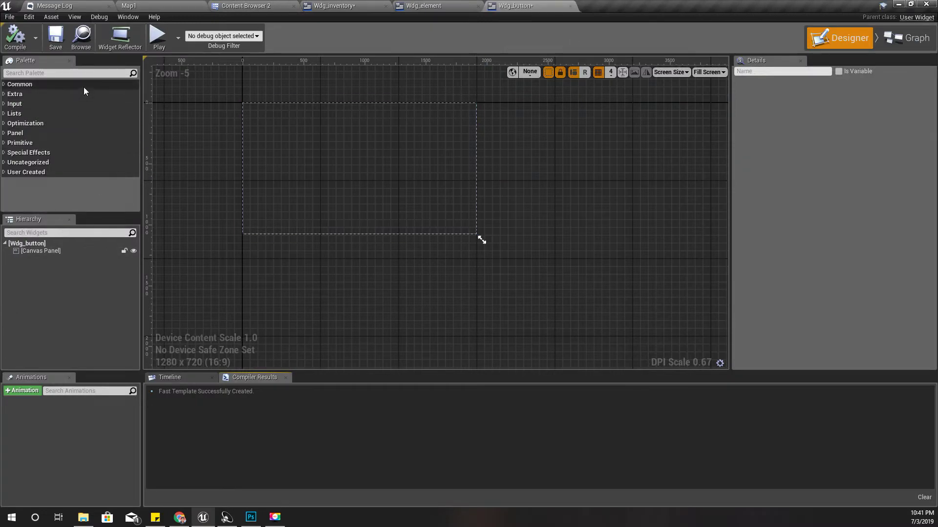
- Add the fire texture from the UI/inventory folder to the Wdg_button canvas as an image about 1033 x 733, starting near the canvas origin
{"action": "left_click", "coordinate": [242, 5]}
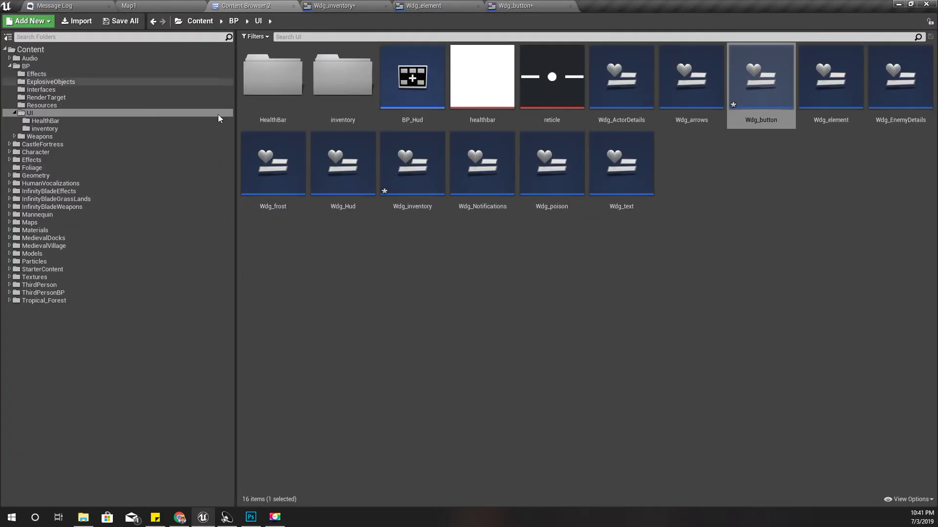
{"action": "left_click", "coordinate": [46, 129]}
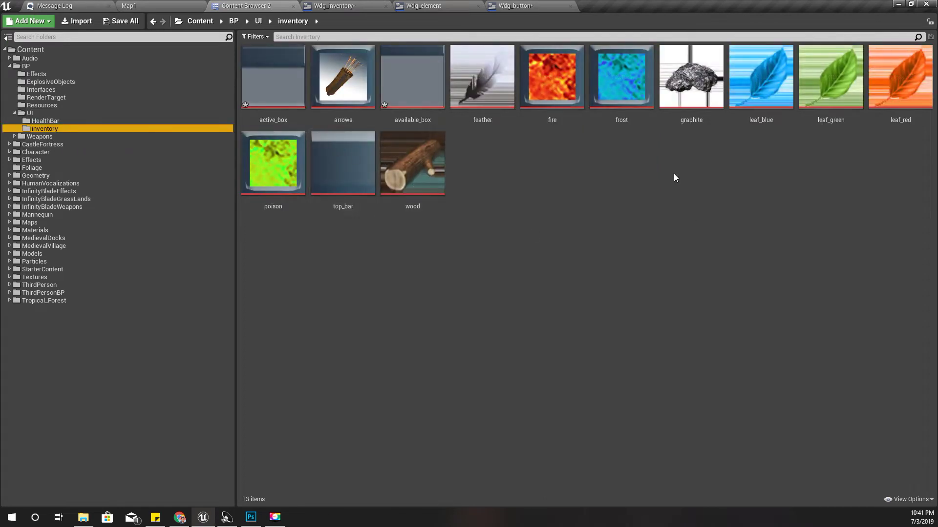
{"action": "left_click_drag", "start_coordinate": [581, 103], "coordinate": [271, 144]}
{"action": "left_click_drag", "start_coordinate": [329, 177], "coordinate": [376, 197]}
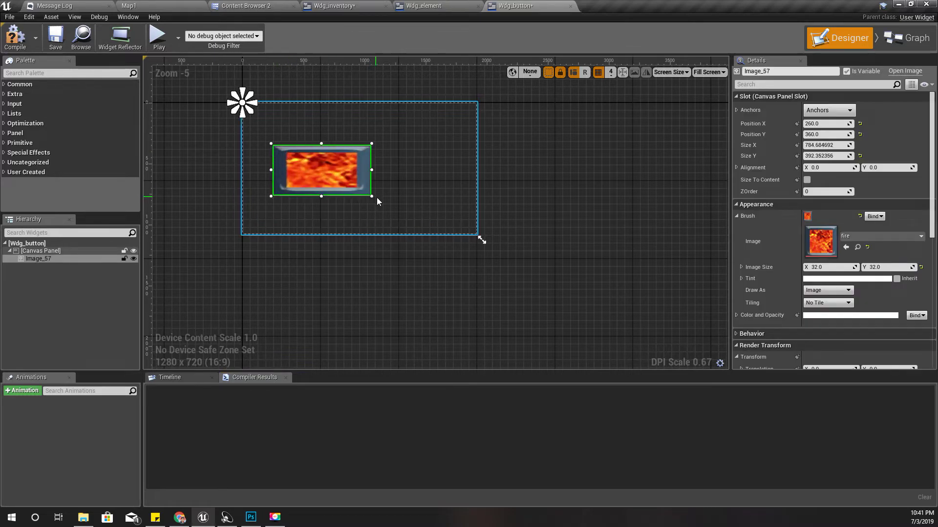
{"action": "left_click_drag", "start_coordinate": [268, 142], "coordinate": [241, 102]}
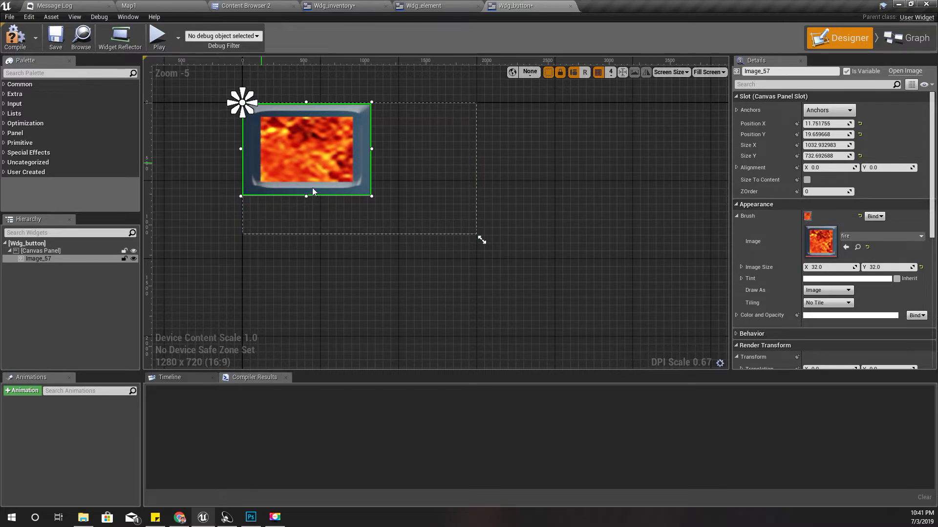
- Resize the Wdg_button design canvas to a square of 257 x 257
{"action": "left_click", "coordinate": [68, 251]}
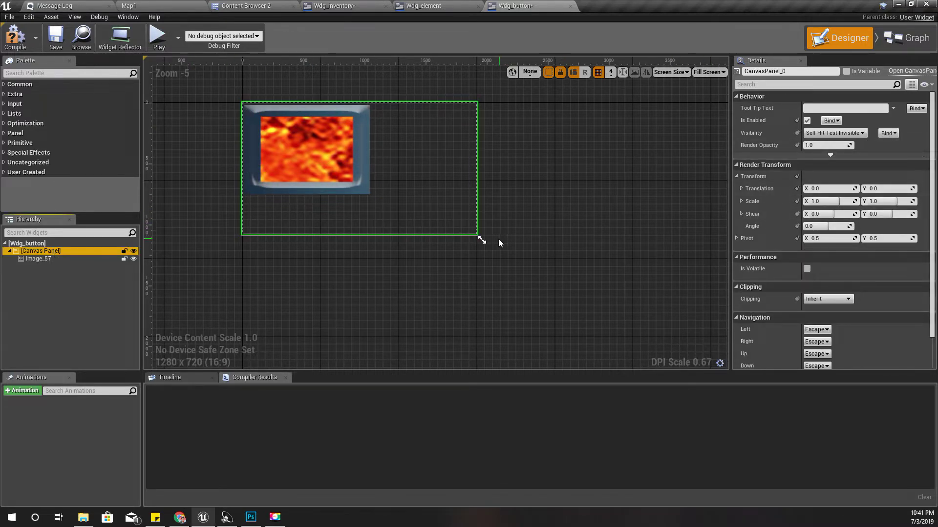
{"action": "left_click_drag", "start_coordinate": [482, 240], "coordinate": [303, 148]}
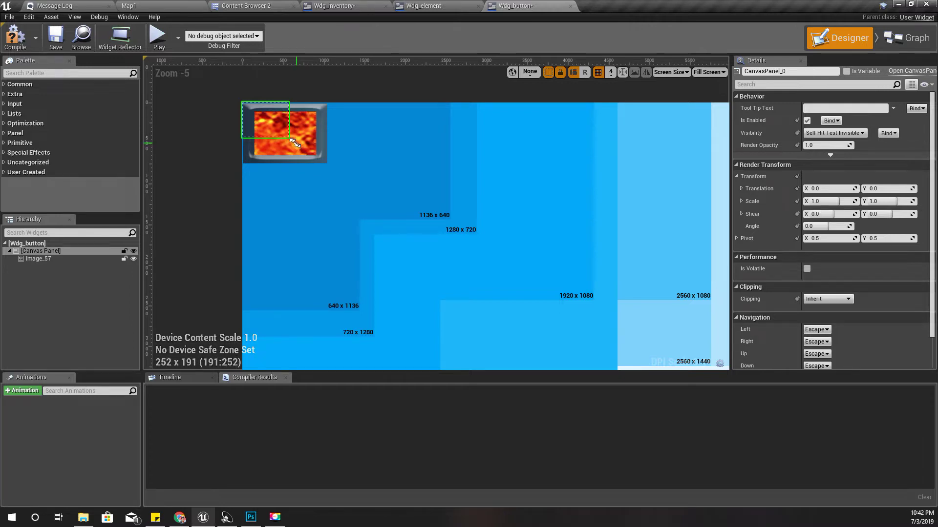
{"action": "left_click_drag", "start_coordinate": [296, 141], "coordinate": [296, 165]}
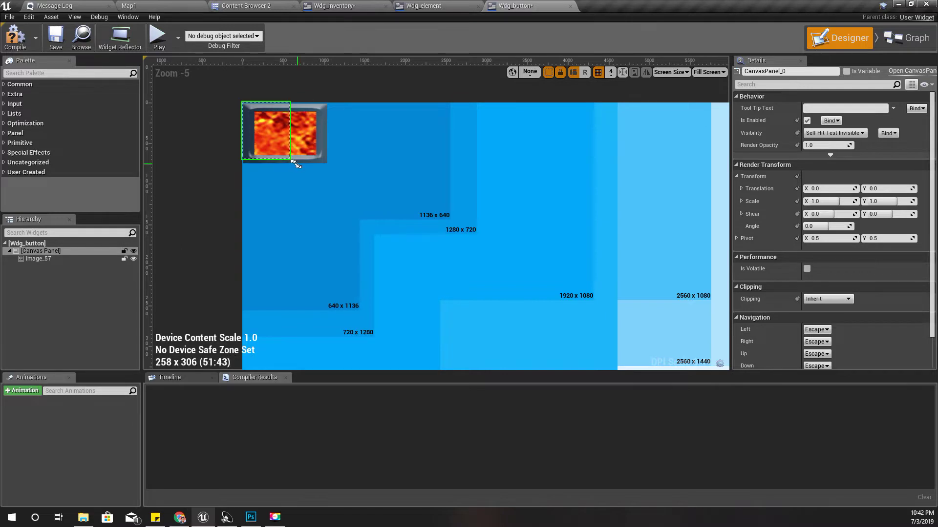
{"action": "left_click_drag", "start_coordinate": [297, 164], "coordinate": [295, 164]}
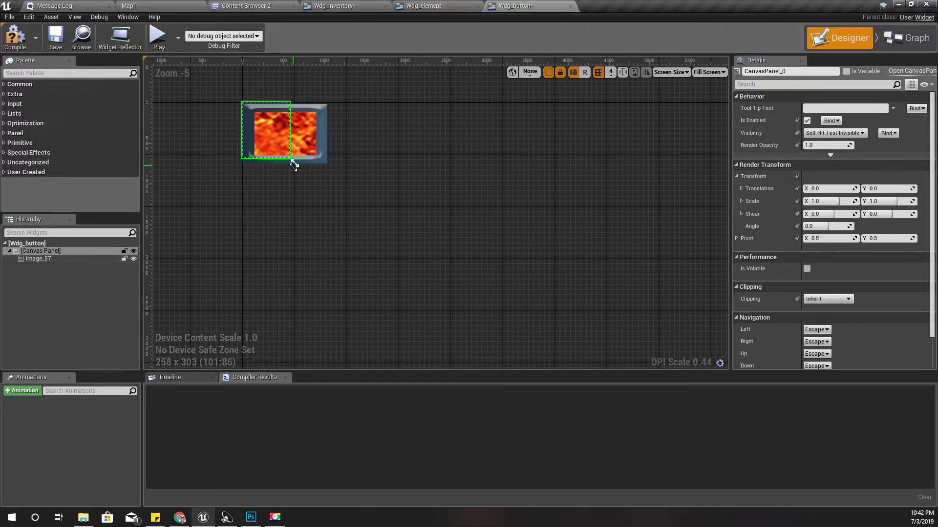
{"action": "scroll", "coordinate": [293, 161], "scroll_direction": "up", "scroll_amount": 4}
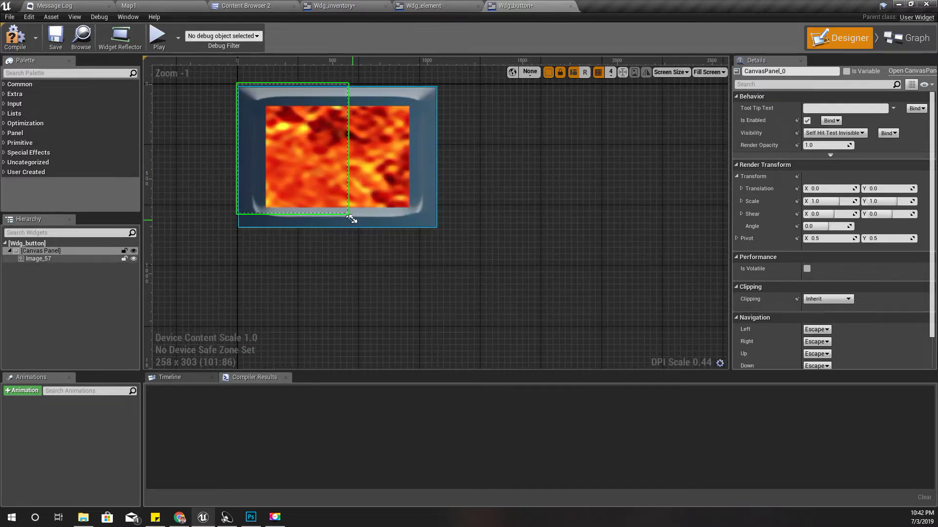
{"action": "left_click_drag", "start_coordinate": [350, 215], "coordinate": [352, 199]}
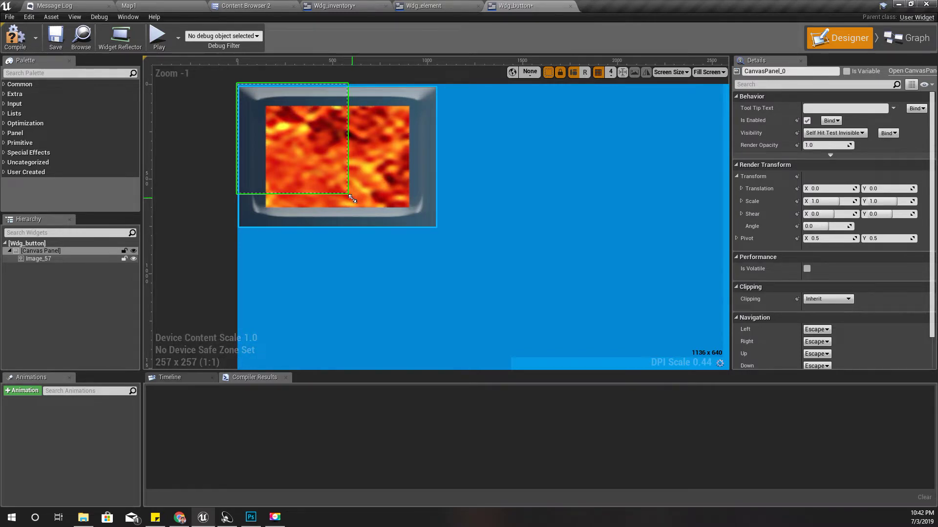
- Shrink the fire image to the square canvas and anchor it to stretch over the full canvas
{"action": "left_click", "coordinate": [257, 94]}
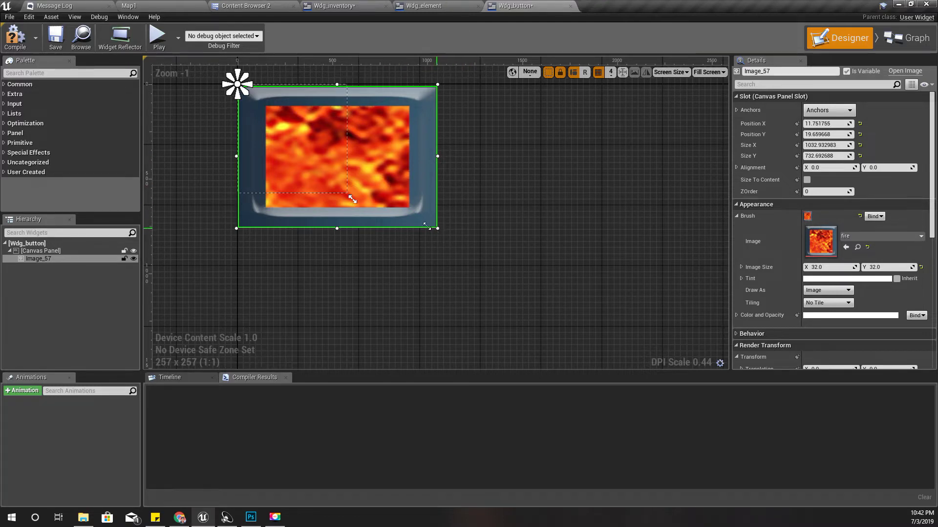
{"action": "left_click_drag", "start_coordinate": [438, 228], "coordinate": [349, 196]}
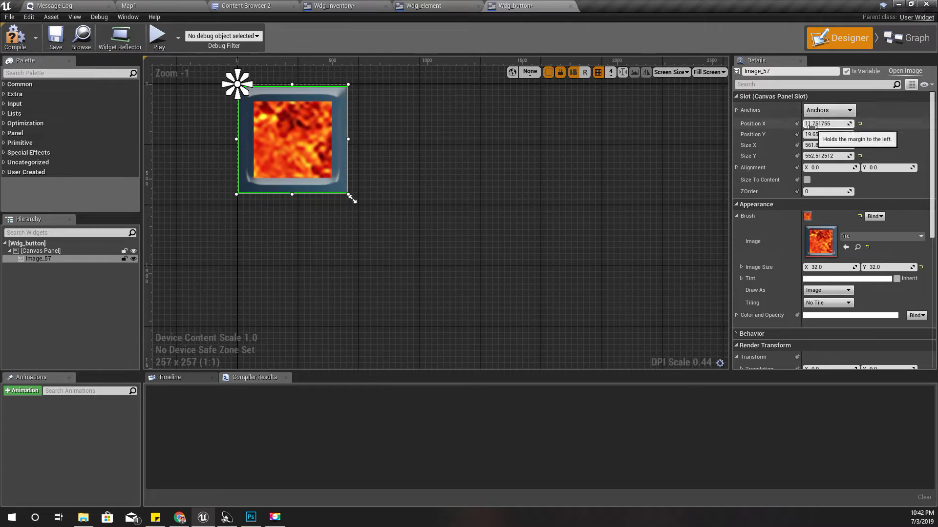
{"action": "left_click", "coordinate": [829, 109]}
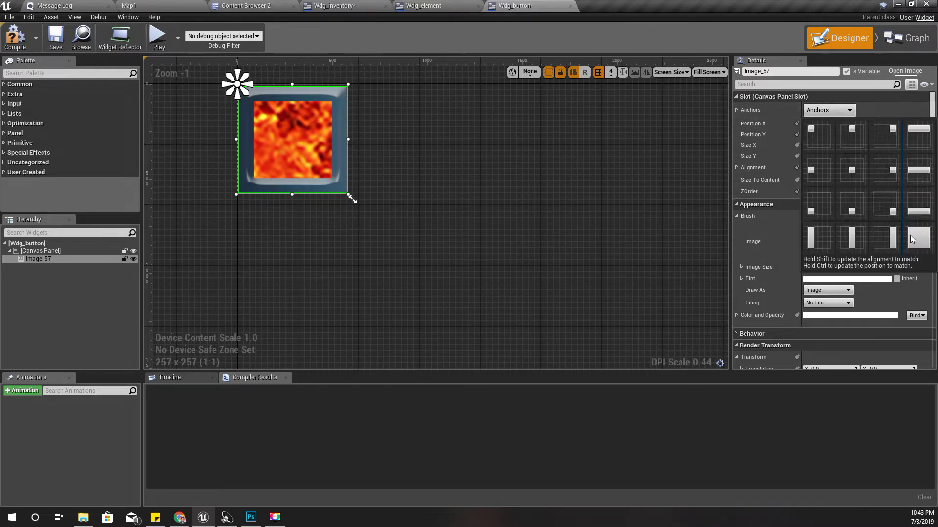
{"action": "left_click", "coordinate": [911, 239]}
- Set the fire image's left, top, right and bottom offsets to 0
{"action": "left_click", "coordinate": [830, 124]}
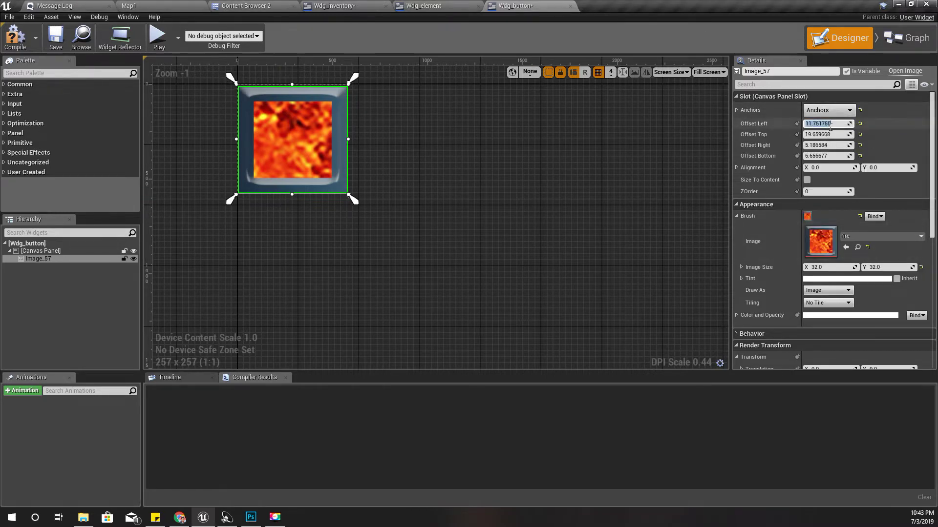
{"action": "type", "text": "000"}
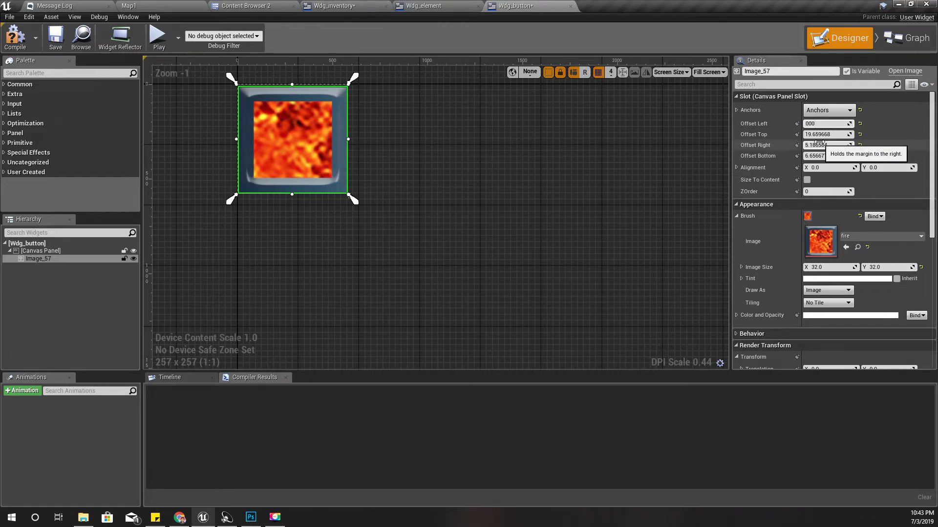
{"action": "key", "text": "Tab"}
{"action": "type", "text": "0"}
{"action": "key", "text": "Tab"}
{"action": "type", "text": "0"}
{"action": "key", "text": "Tab"}
{"action": "type", "text": "0"}
{"action": "key", "text": "Tab"}
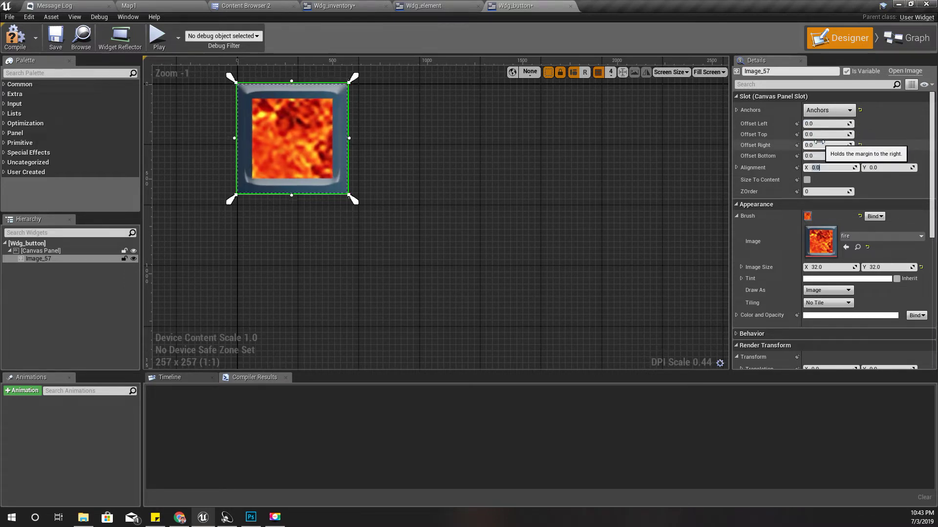
{"action": "left_click", "coordinate": [303, 240]}
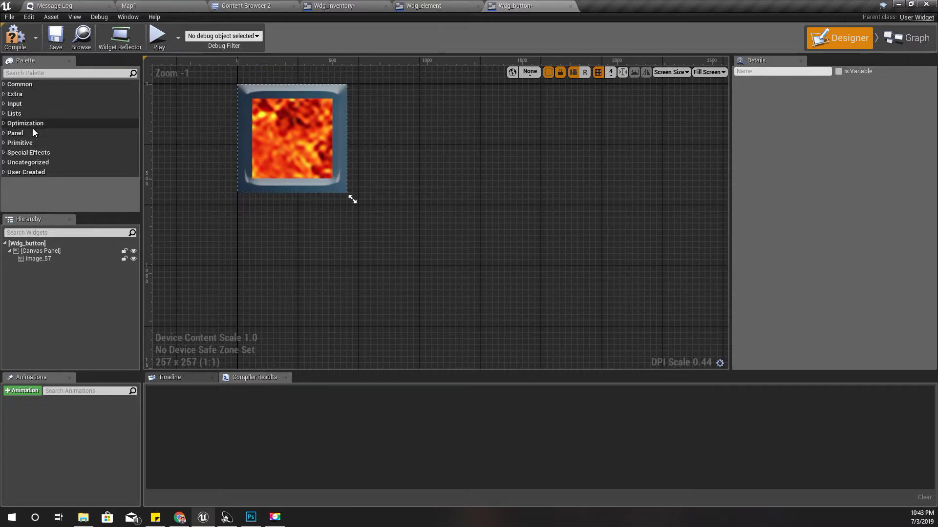
- Add a Text widget over the fire image and size it to about 408 x 408 to cover the inner square
{"action": "left_click", "coordinate": [25, 73]}
{"action": "type", "text": "text"}
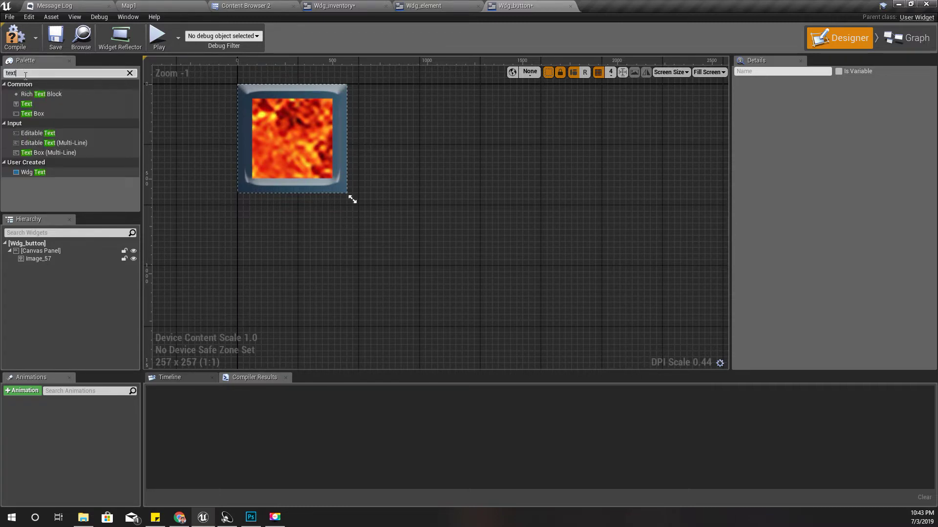
{"action": "left_click", "coordinate": [29, 104]}
{"action": "left_click_drag", "start_coordinate": [32, 102], "coordinate": [250, 97]}
{"action": "left_click", "coordinate": [299, 163]}
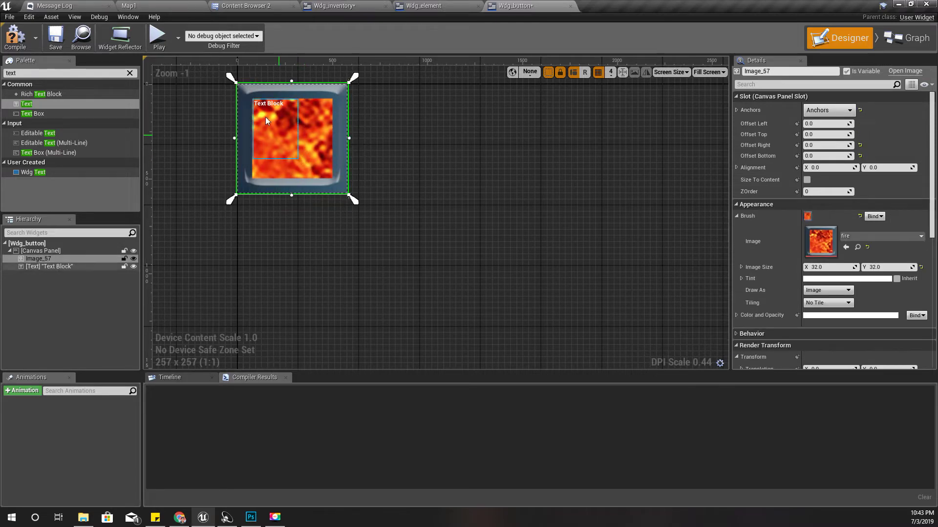
{"action": "left_click", "coordinate": [261, 103]}
{"action": "left_click_drag", "start_coordinate": [300, 163], "coordinate": [333, 180]}
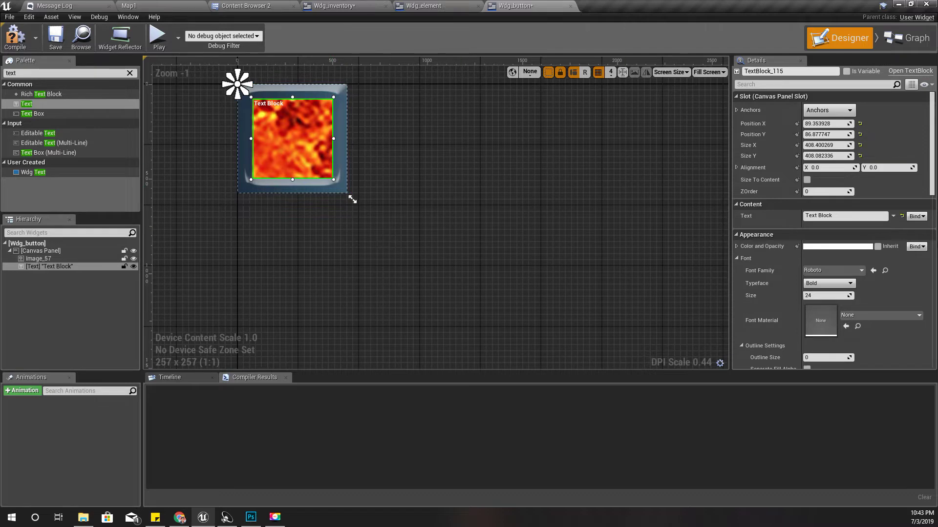
- Center the justification of the text block on the fire image
{"action": "left_click", "coordinate": [828, 296]}
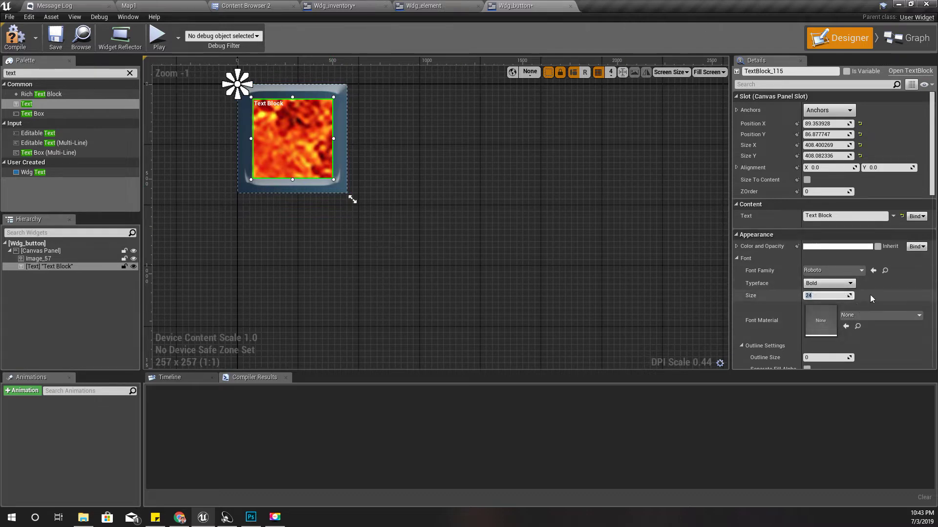
{"action": "scroll", "coordinate": [883, 250], "scroll_direction": "down", "scroll_amount": 5}
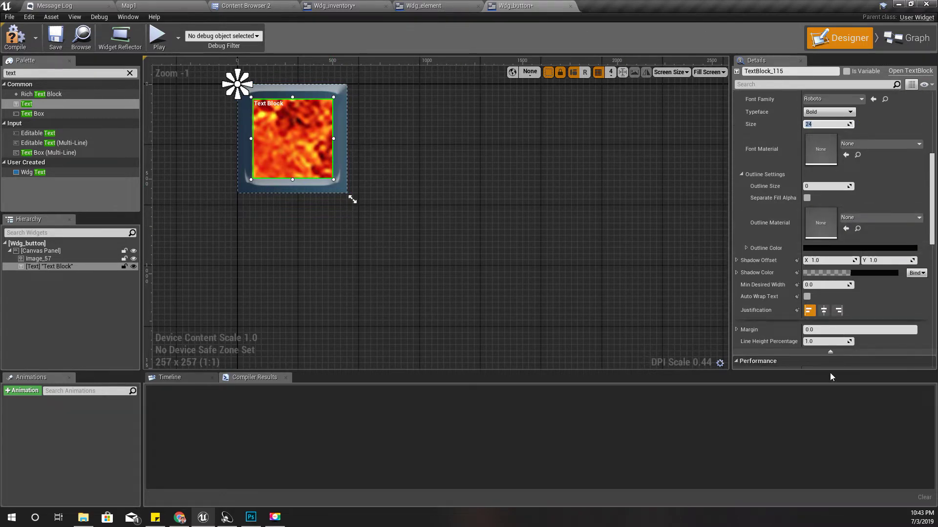
{"action": "left_click", "coordinate": [824, 309]}
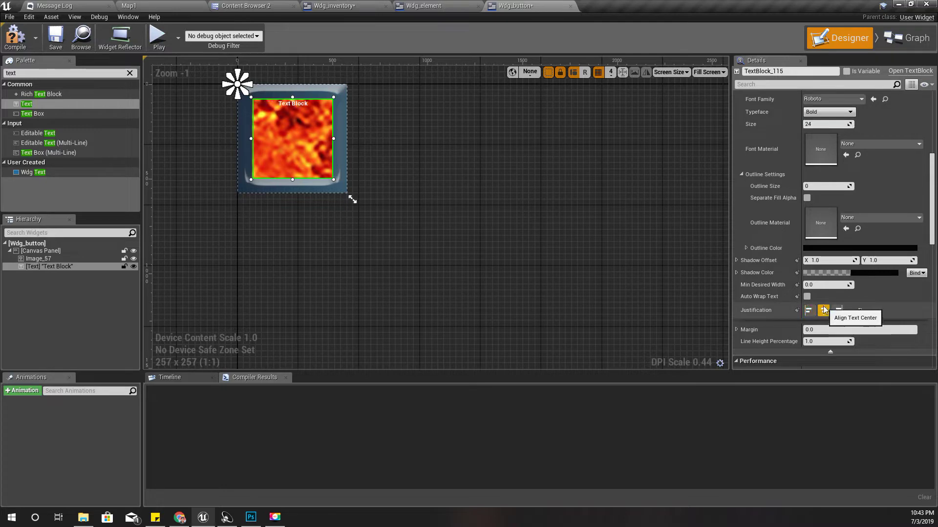
- Increase the text block's font size to about 175
{"action": "scroll", "coordinate": [874, 276], "scroll_direction": "up", "scroll_amount": 5}
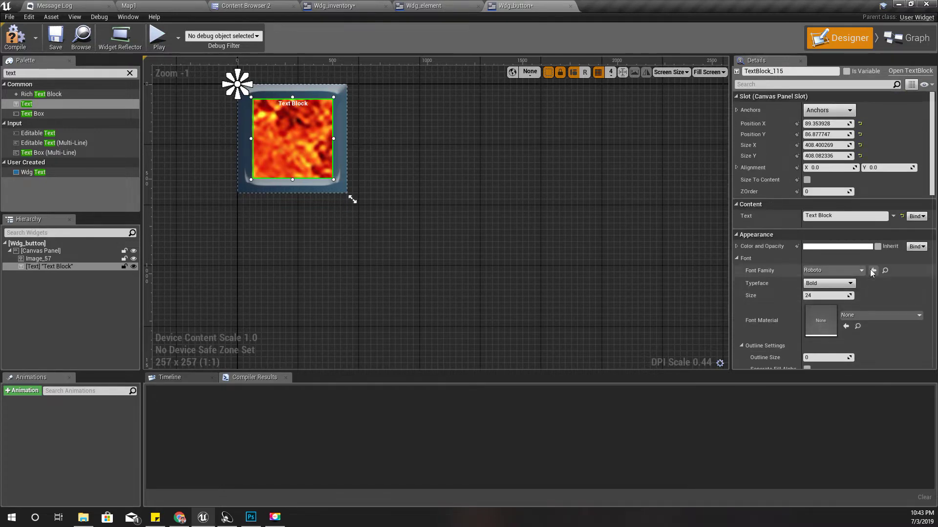
{"action": "scroll", "coordinate": [872, 273], "scroll_direction": "down", "scroll_amount": 8}
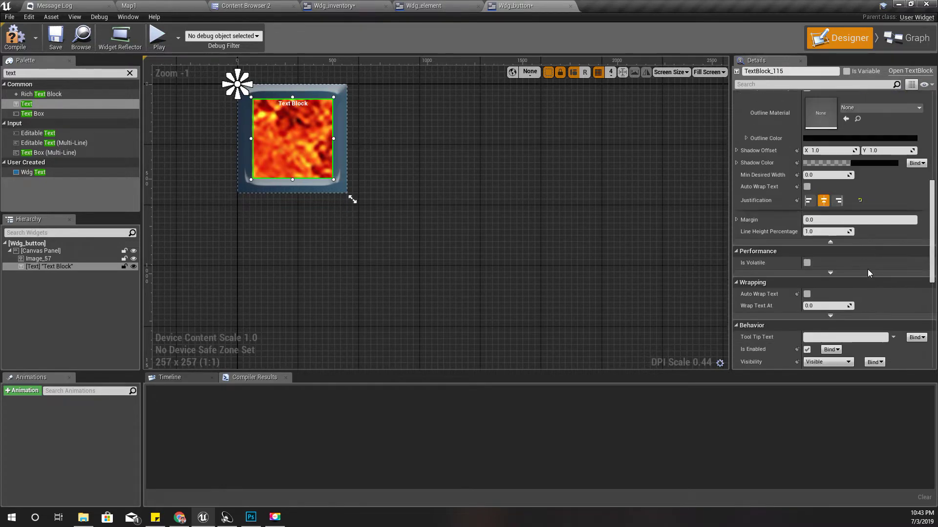
{"action": "scroll", "coordinate": [842, 251], "scroll_direction": "up", "scroll_amount": 2}
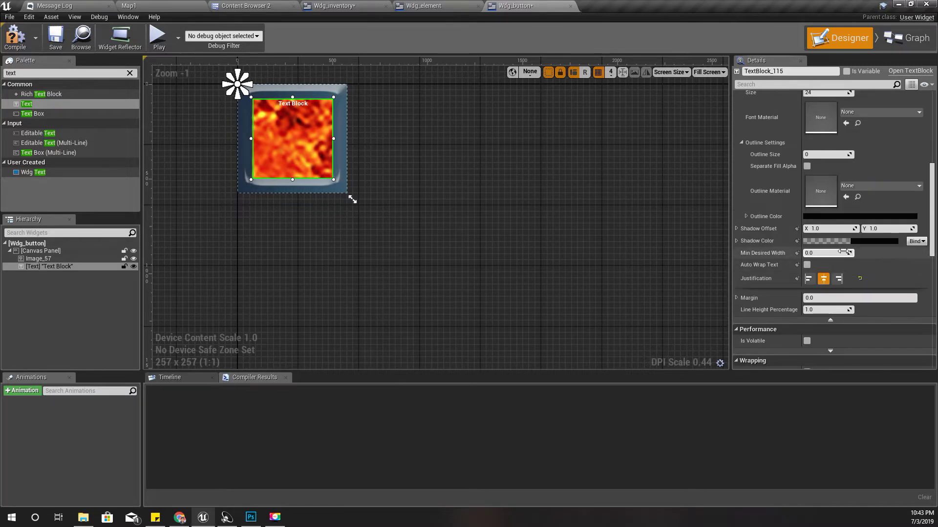
{"action": "scroll", "coordinate": [843, 251], "scroll_direction": "up", "scroll_amount": 4}
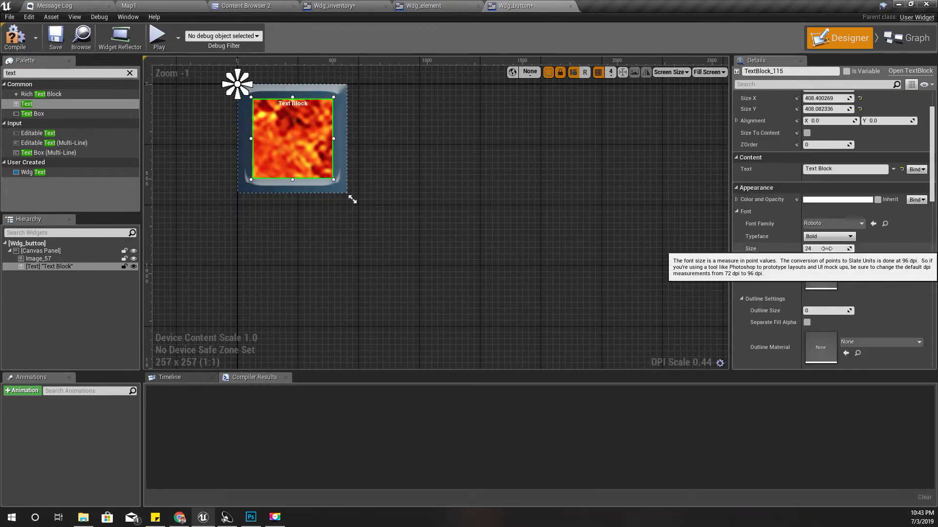
{"action": "mouse_move", "coordinate": [825, 248]}
{"action": "left_mouse_down"}
{"action": "mouse_move", "coordinate": [860, 248]}
{"action": "mouse_move", "coordinate": [809, 249]}
{"action": "left_mouse_up"}
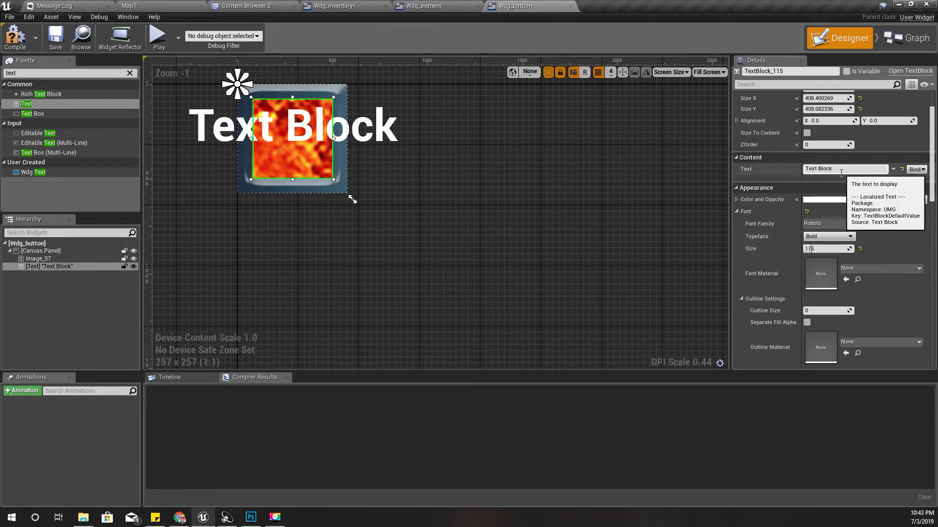
- Change the text block's content to 24 and lower its upper edge to a height of about 328, centering the number on the image
{"action": "left_click", "coordinate": [840, 169]}
{"action": "key", "text": "ctrl+a"}
{"action": "type", "text": "243"}
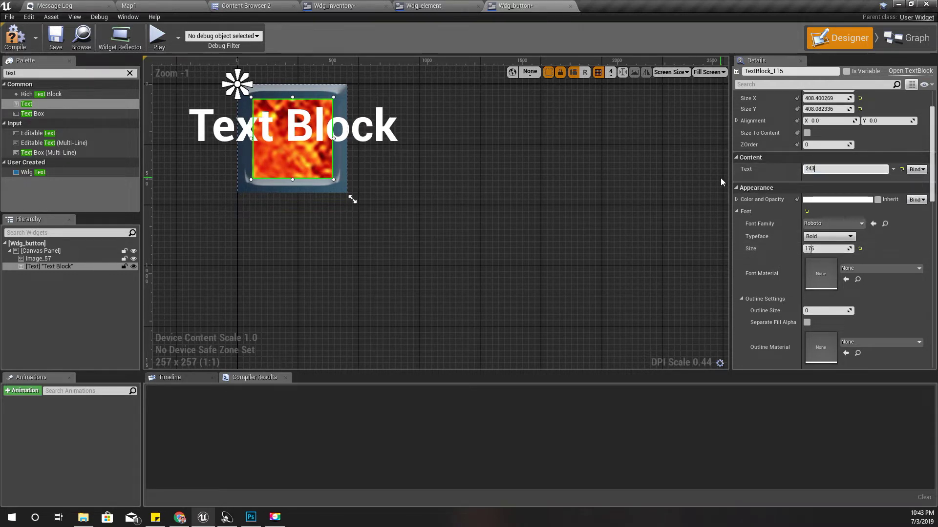
{"action": "key", "text": "BackSpace"}
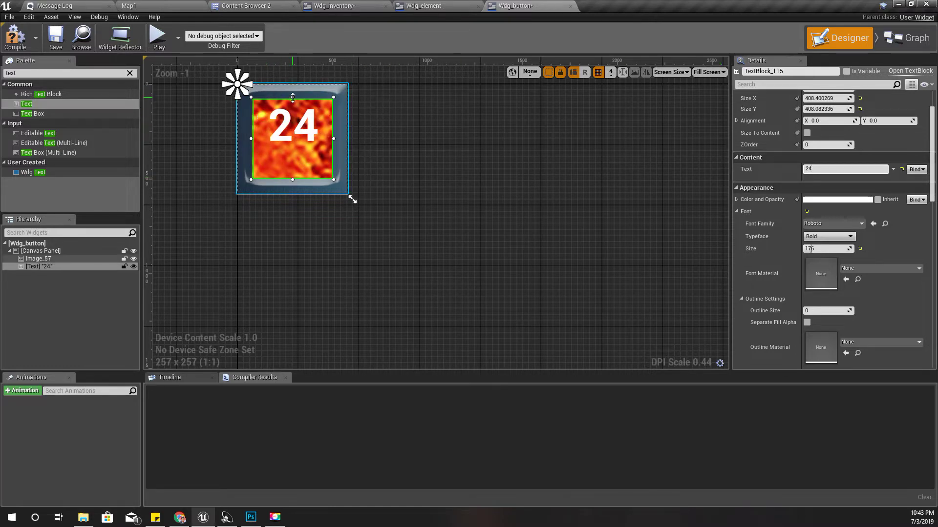
{"action": "left_click_drag", "start_coordinate": [293, 97], "coordinate": [293, 113]}
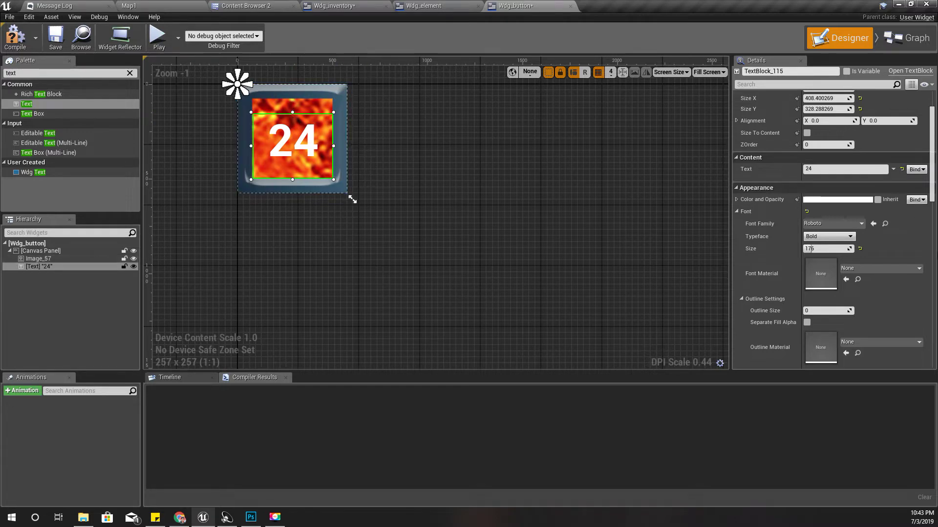
- Set the outline color of the 24 text block to black
{"action": "scroll", "coordinate": [877, 286], "scroll_direction": "down", "scroll_amount": 3}
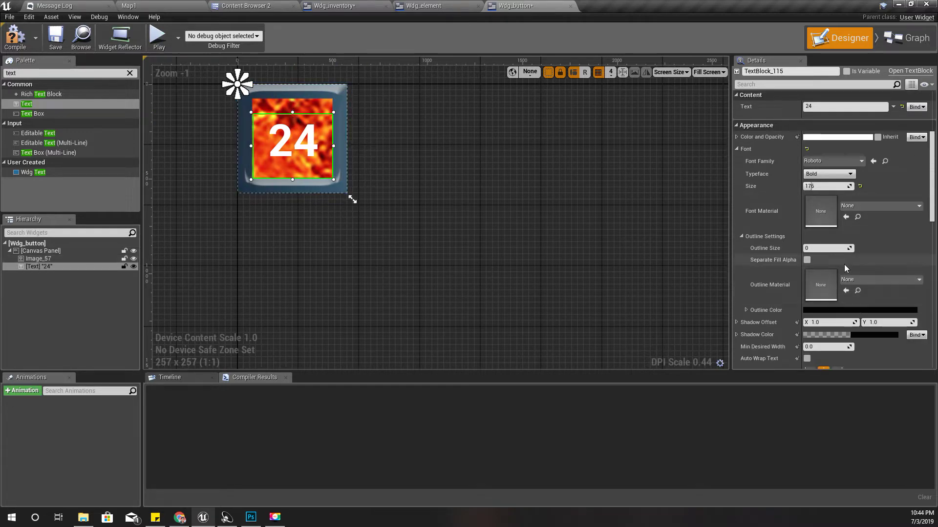
{"action": "scroll", "coordinate": [843, 264], "scroll_direction": "down", "scroll_amount": 3}
{"action": "scroll", "coordinate": [842, 256], "scroll_direction": "down", "scroll_amount": 1}
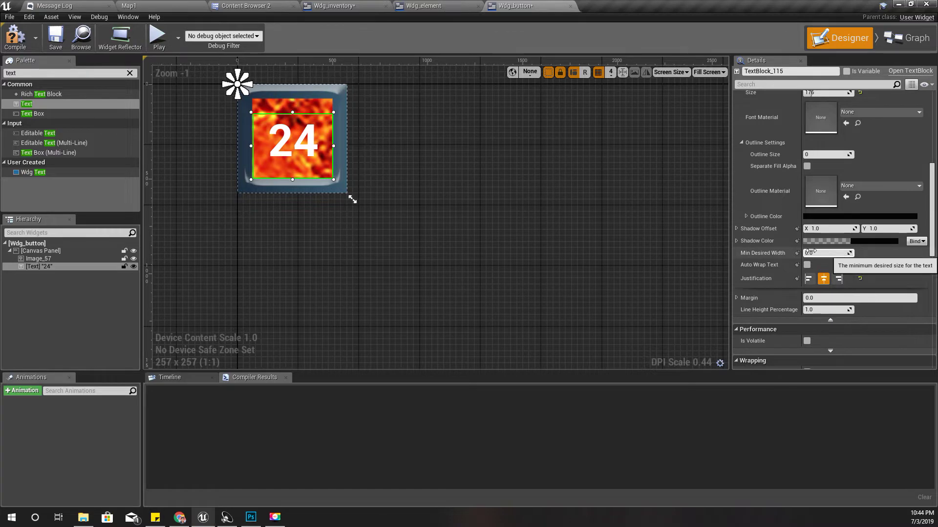
{"action": "left_click", "coordinate": [746, 216]}
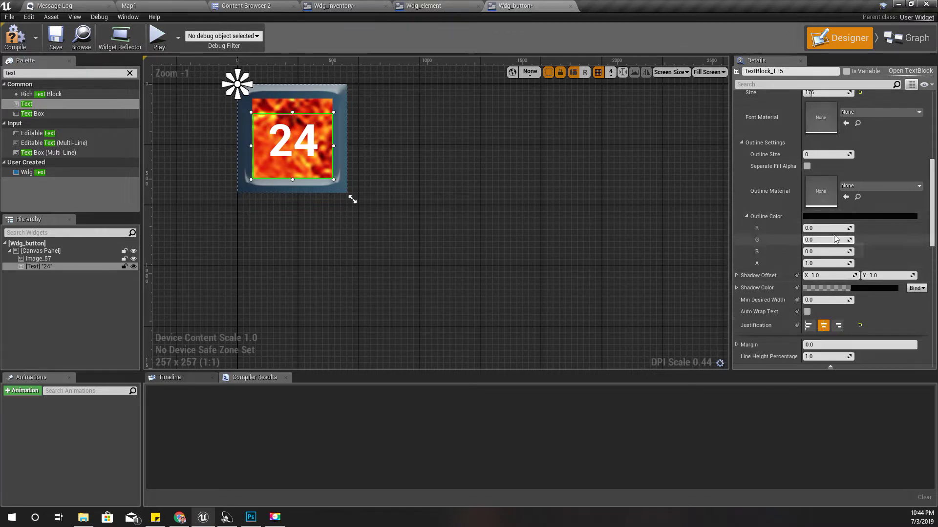
{"action": "left_click", "coordinate": [826, 218]}
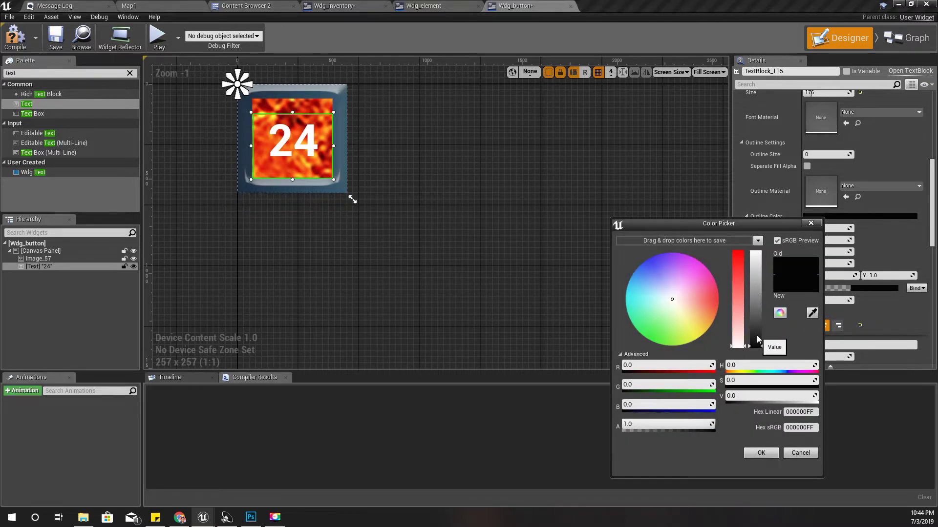
{"action": "left_click_drag", "start_coordinate": [757, 335], "coordinate": [757, 341]}
{"action": "left_click", "coordinate": [761, 453]}
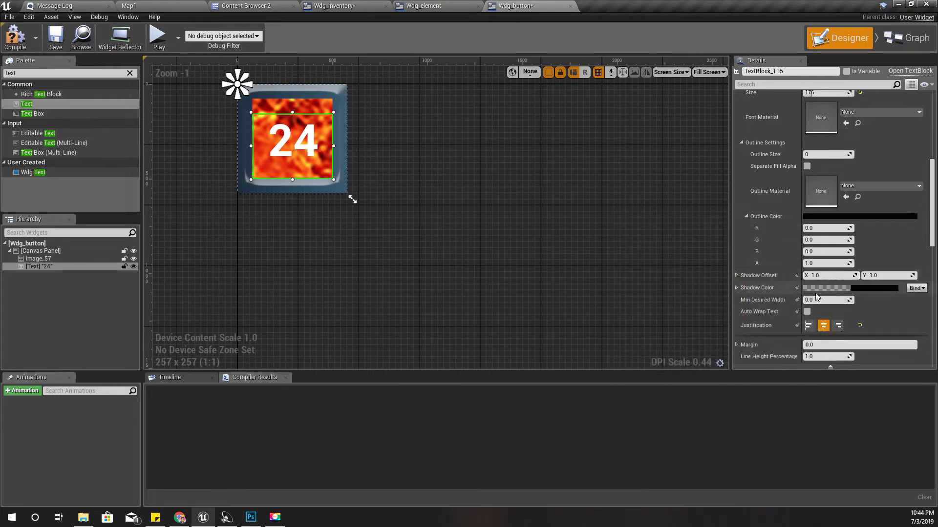
- Nudge the text block's minimum desired width to about 0.03 and set its outline size to 5
{"action": "left_click_drag", "start_coordinate": [818, 300], "coordinate": [819, 299]}
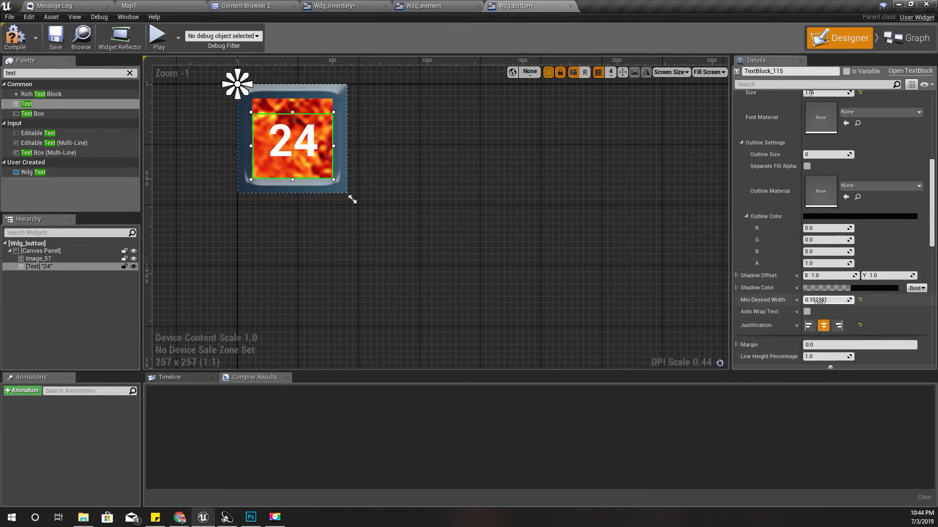
{"action": "left_click", "coordinate": [820, 300]}
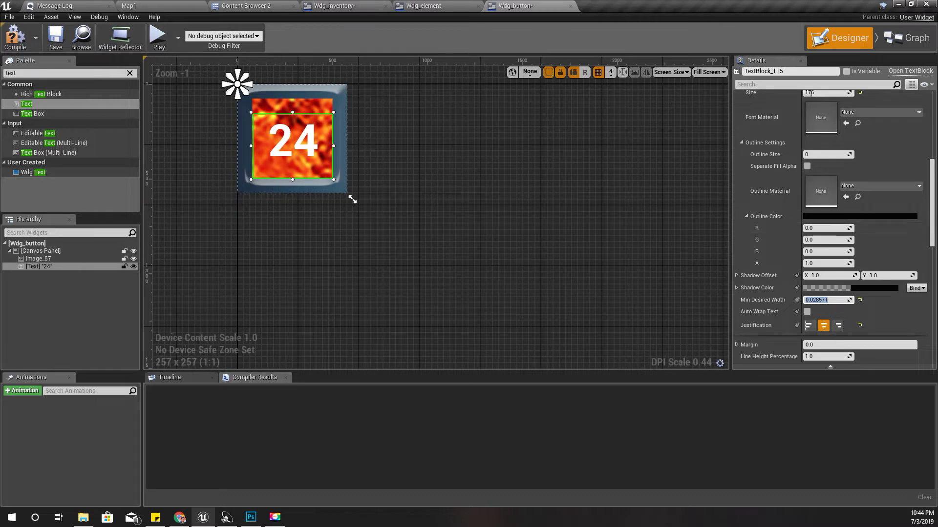
{"action": "left_click", "coordinate": [827, 155]}
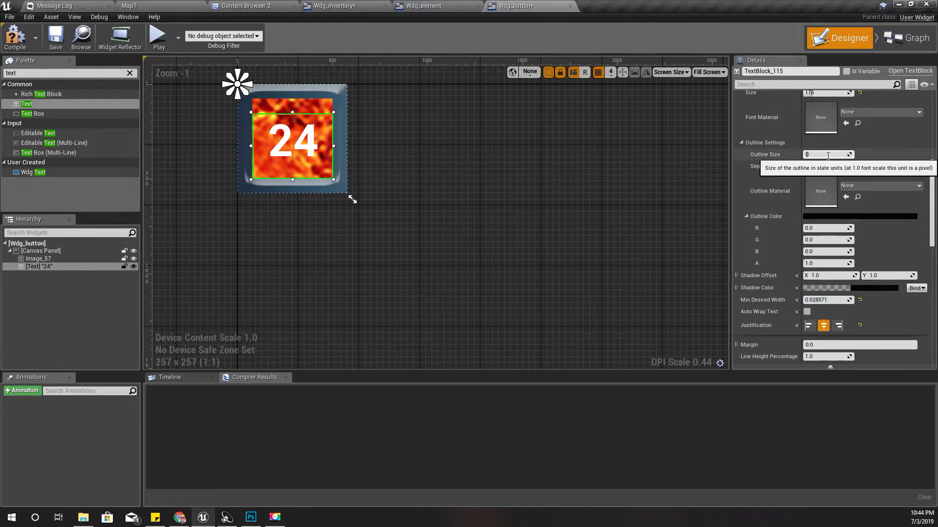
{"action": "type", "text": "5"}
{"action": "key", "text": "Return"}
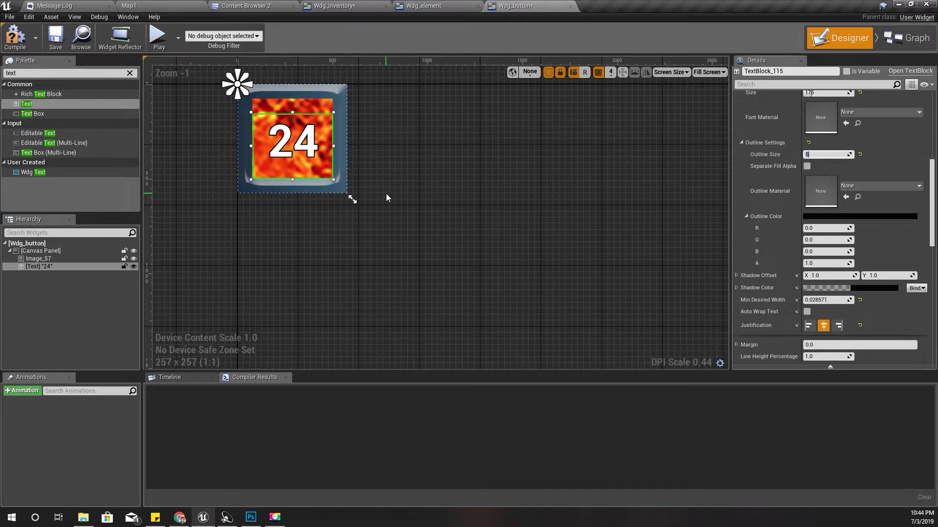
- Compile Wdg_button and switch to Wdg_inventory to check the button instance over the Active Elements box
{"action": "left_click", "coordinate": [7, 40]}
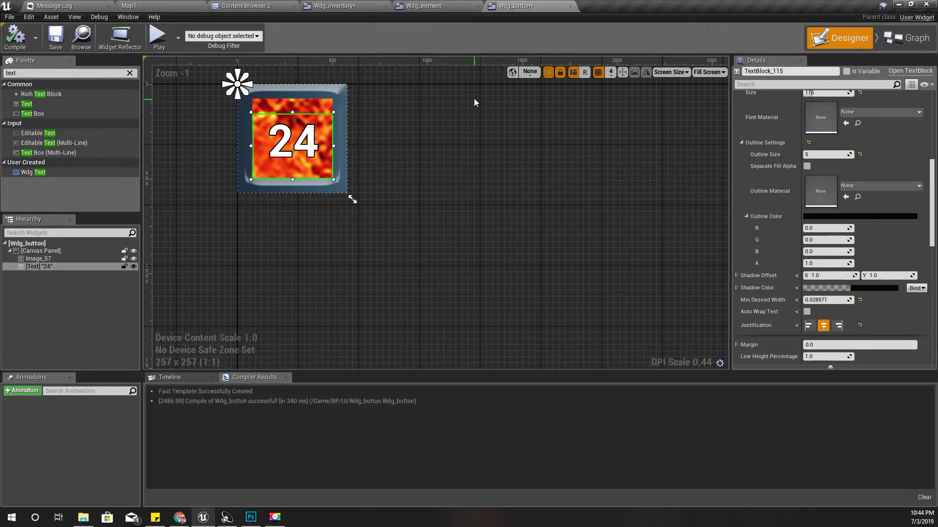
{"action": "left_click", "coordinate": [81, 37]}
{"action": "left_click_drag", "start_coordinate": [766, 104], "coordinate": [282, 199]}
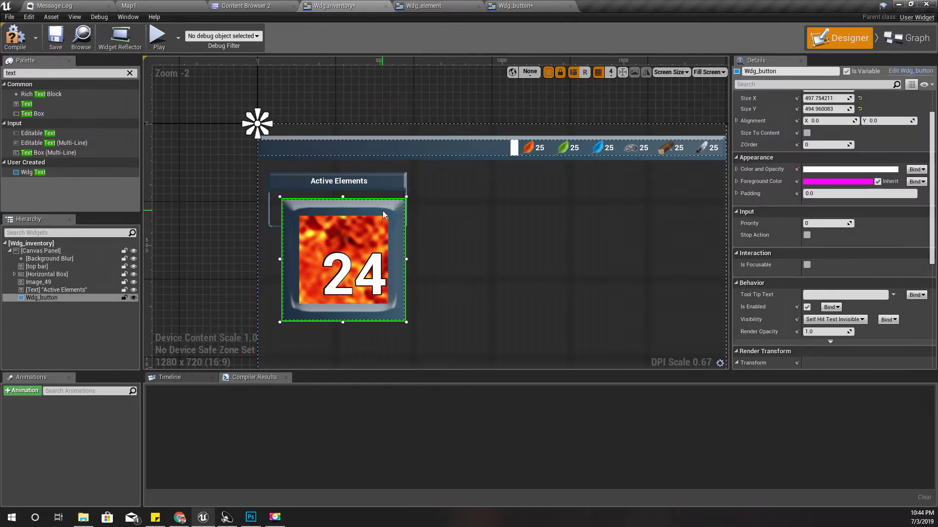
{"action": "scroll", "coordinate": [387, 229], "scroll_direction": "down", "scroll_amount": 4}
{"action": "scroll", "coordinate": [464, 244], "scroll_direction": "up", "scroll_amount": 3}
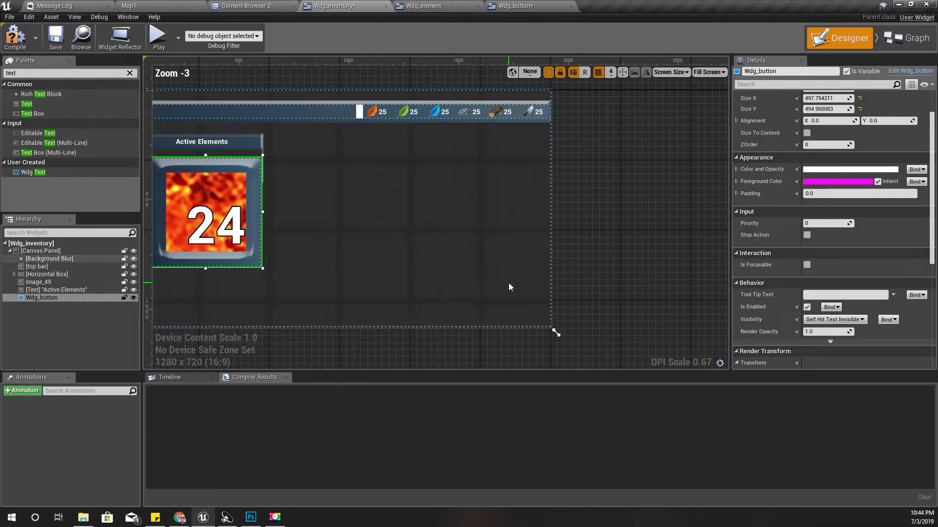
{"action": "scroll", "coordinate": [306, 254], "scroll_direction": "down", "scroll_amount": 1}
{"action": "scroll", "coordinate": [752, 215], "scroll_direction": "up", "scroll_amount": 2}
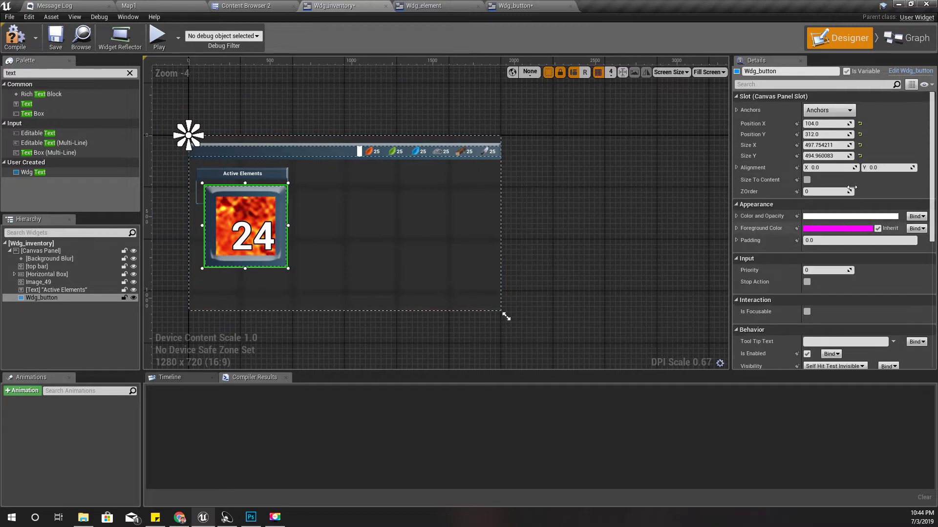
- Set the Wdg_button instance's size to 256 x 256 in Wdg_inventory
{"action": "left_click", "coordinate": [831, 144]}
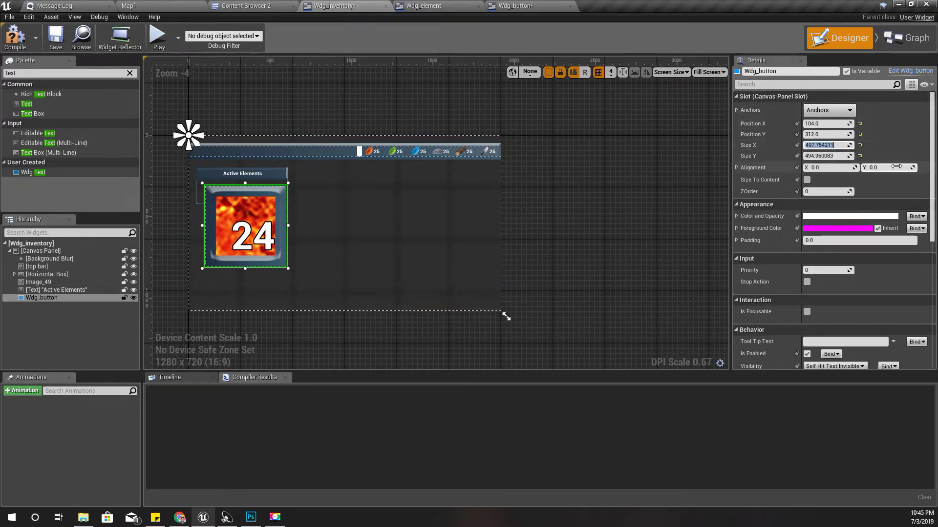
{"action": "type", "text": "256"}
{"action": "key", "text": "Tab"}
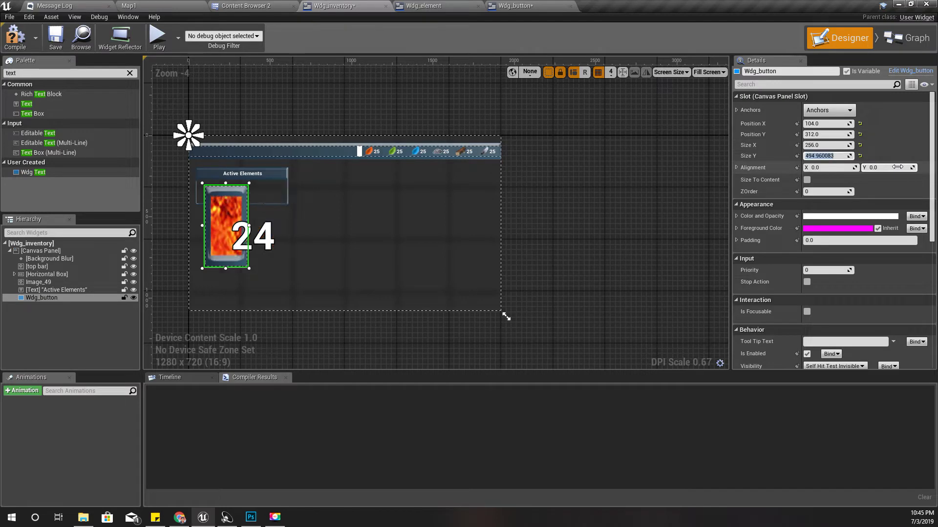
{"action": "type", "text": "256"}
{"action": "key", "text": "Return"}
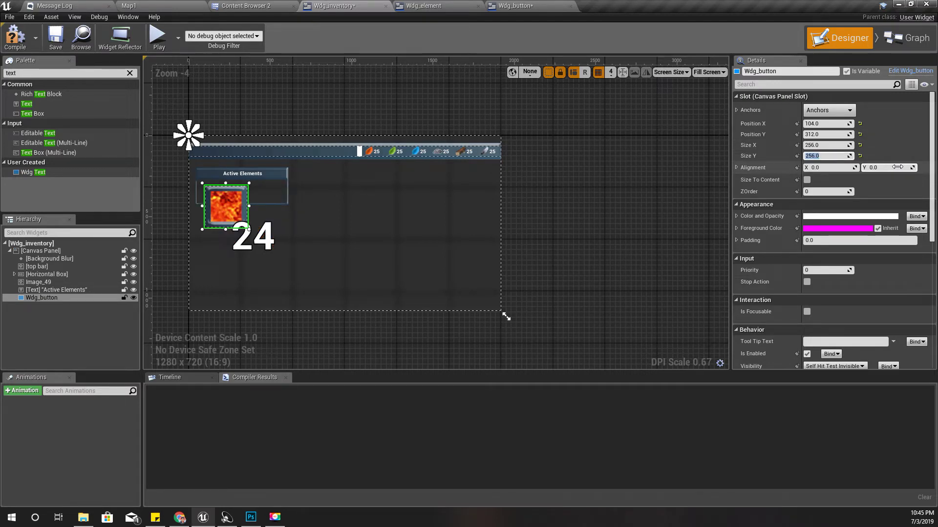
- Shrink the Wdg_button instance to about 90 x 86 so its frame fits inside the Active Elements box
{"action": "scroll", "coordinate": [293, 198], "scroll_direction": "up", "scroll_amount": 4}
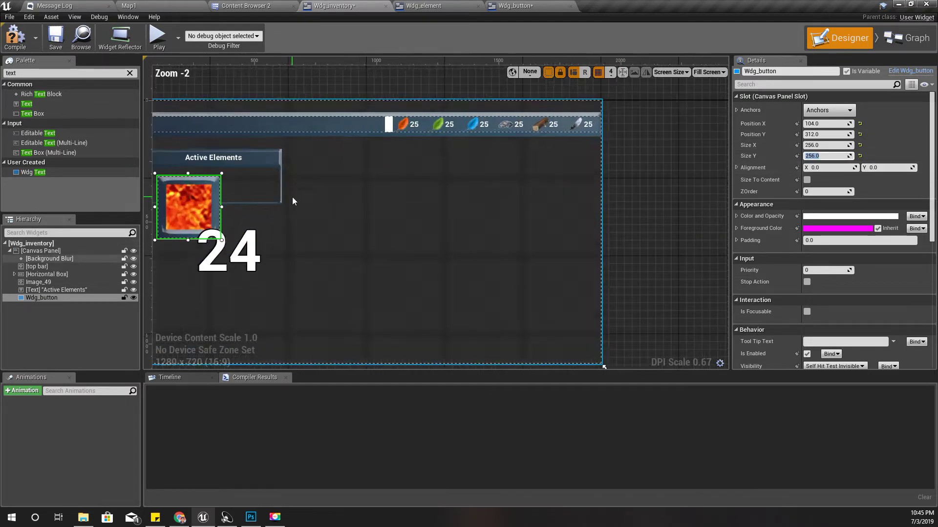
{"action": "right_click_drag", "start_coordinate": [334, 241], "coordinate": [490, 240]}
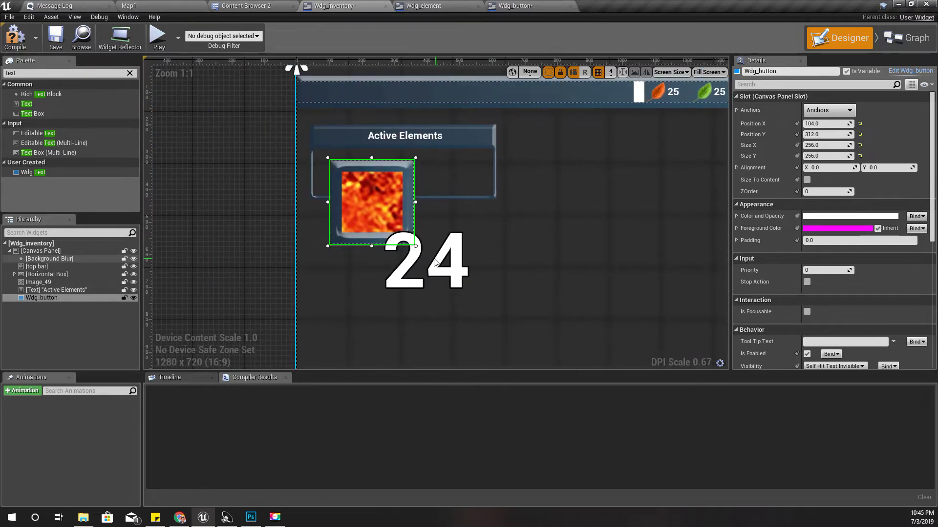
{"action": "scroll", "coordinate": [426, 254], "scroll_direction": "down", "scroll_amount": 4}
{"action": "scroll", "coordinate": [426, 251], "scroll_direction": "up", "scroll_amount": 2}
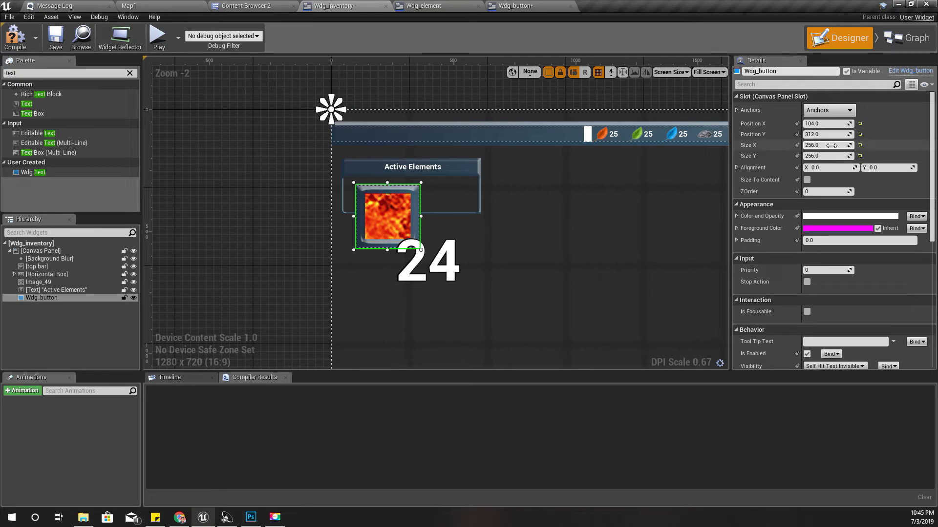
{"action": "left_click", "coordinate": [420, 250]}
{"action": "left_click_drag", "start_coordinate": [420, 250], "coordinate": [380, 209]}
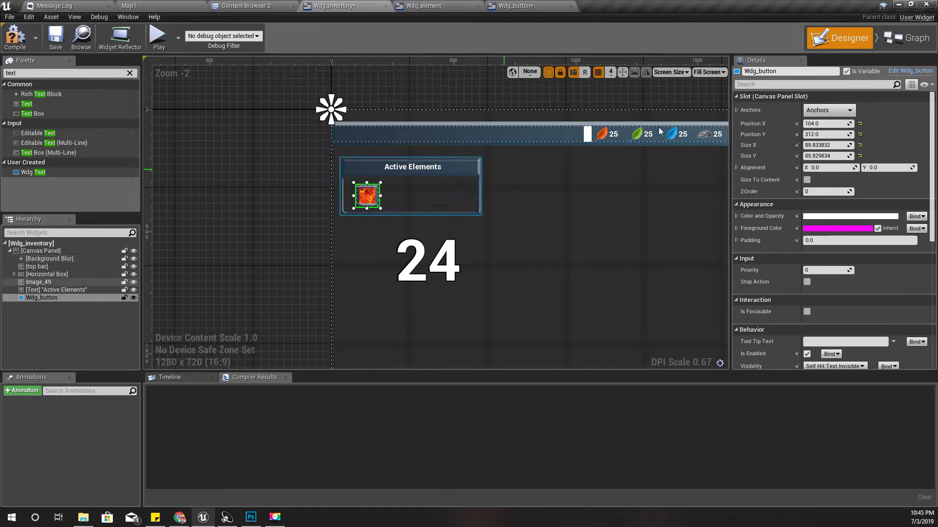
- Set the Wdg_button instance's size to 100 x 100
{"action": "left_click", "coordinate": [831, 145]}
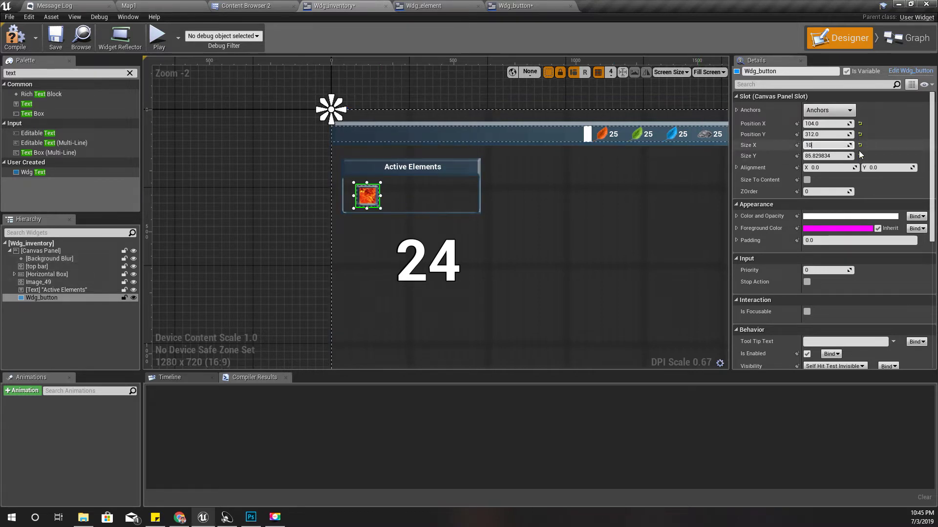
{"action": "key", "text": "Tab"}
{"action": "type", "text": "110"}
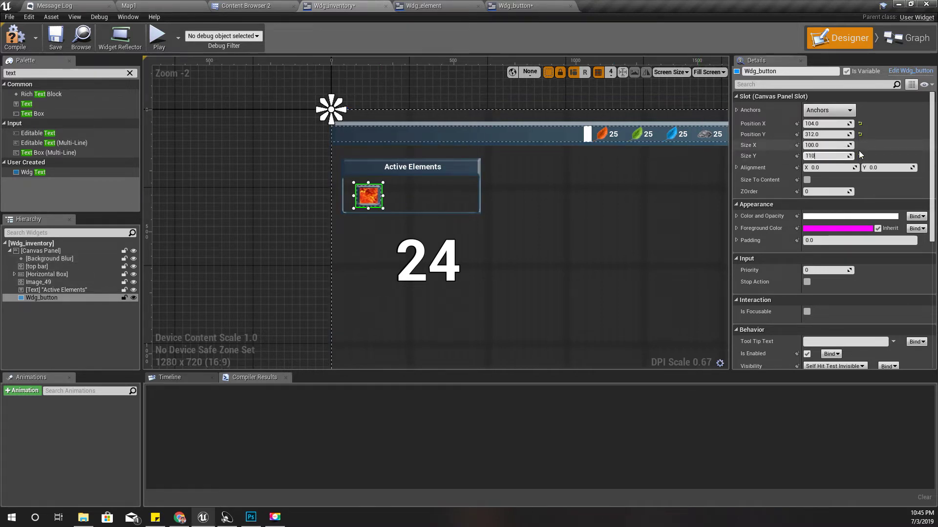
{"action": "type", "text": "0"}
{"action": "key", "text": "Return"}
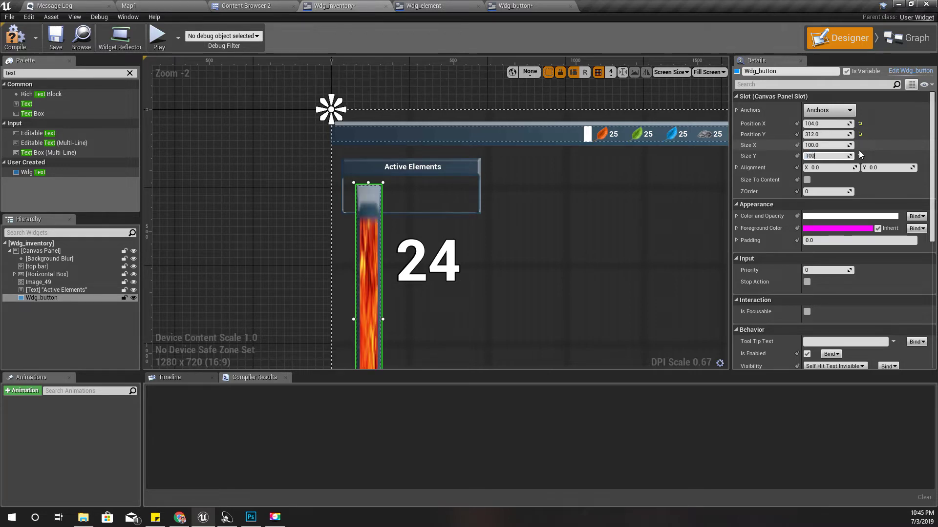
{"action": "type", "text": "100"}
{"action": "key", "text": "Return"}
- Move the Wdg_button instance to position 92, 296 inside the Active Elements box and compile Wdg_inventory
{"action": "scroll", "coordinate": [450, 183], "scroll_direction": "up", "scroll_amount": 3}
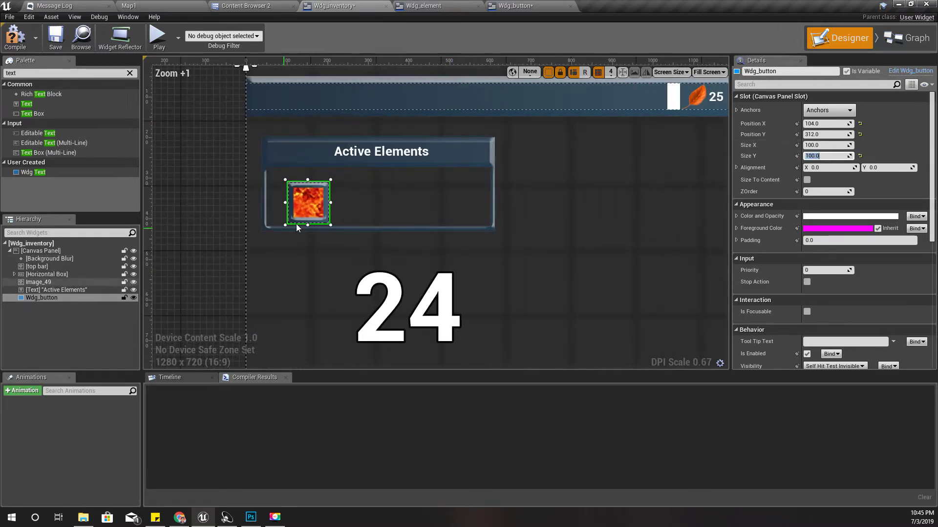
{"action": "mouse_move", "coordinate": [306, 198]}
{"action": "left_mouse_down"}
{"action": "mouse_move", "coordinate": [311, 187]}
{"action": "mouse_move", "coordinate": [317, 195]}
{"action": "left_mouse_up"}
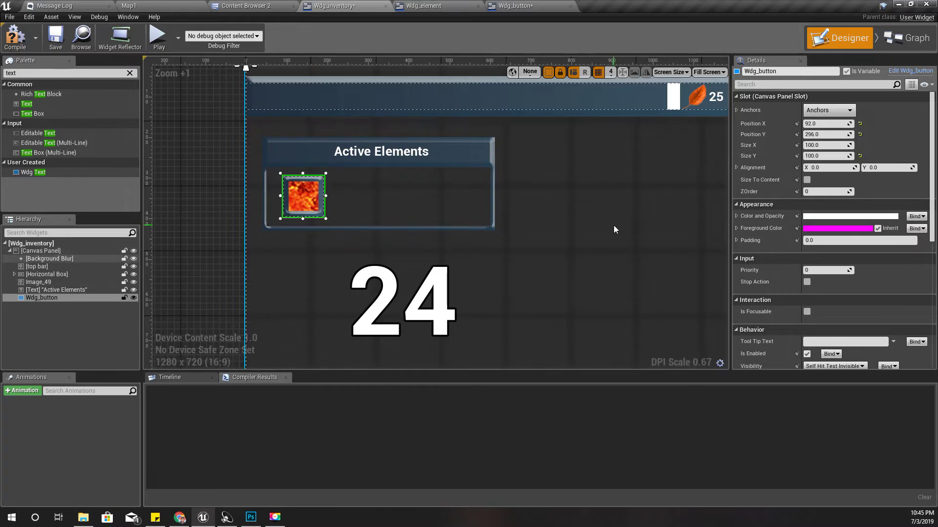
{"action": "left_click", "coordinate": [15, 37]}
{"action": "scroll", "coordinate": [374, 246], "scroll_direction": "down", "scroll_amount": 4}
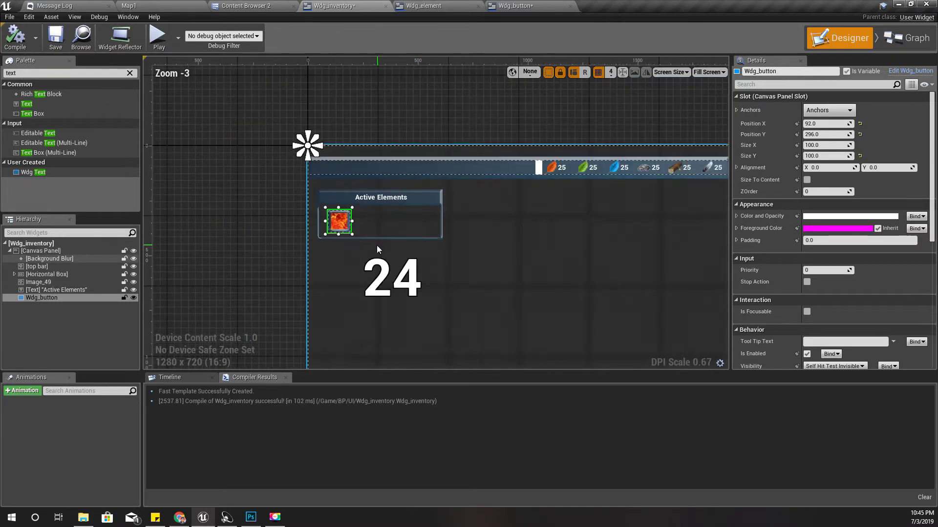
{"action": "scroll", "coordinate": [376, 245], "scroll_direction": "up", "scroll_amount": 1}
- Return to Wdg_button and shrink its custom preview area to about 100 x 101
{"action": "left_click", "coordinate": [511, 7]}
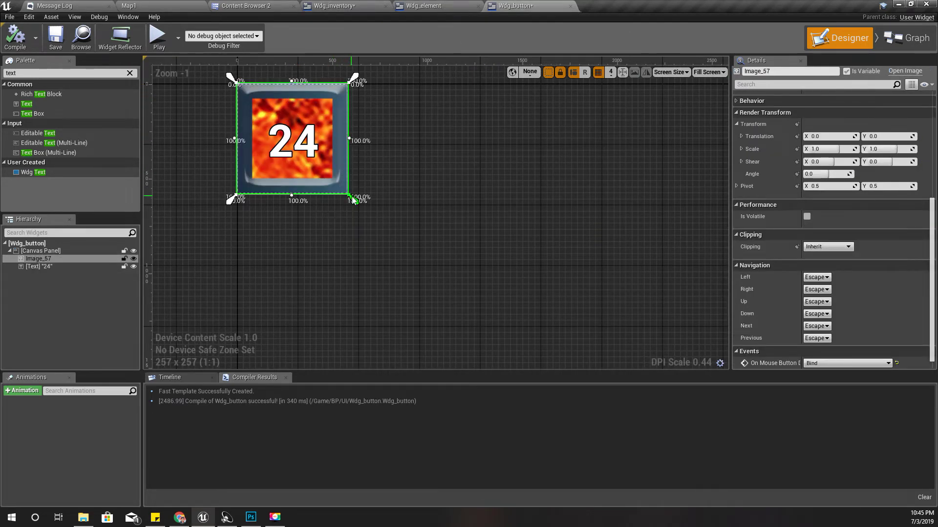
{"action": "left_click", "coordinate": [329, 251]}
{"action": "left_click_drag", "start_coordinate": [354, 200], "coordinate": [288, 128]}
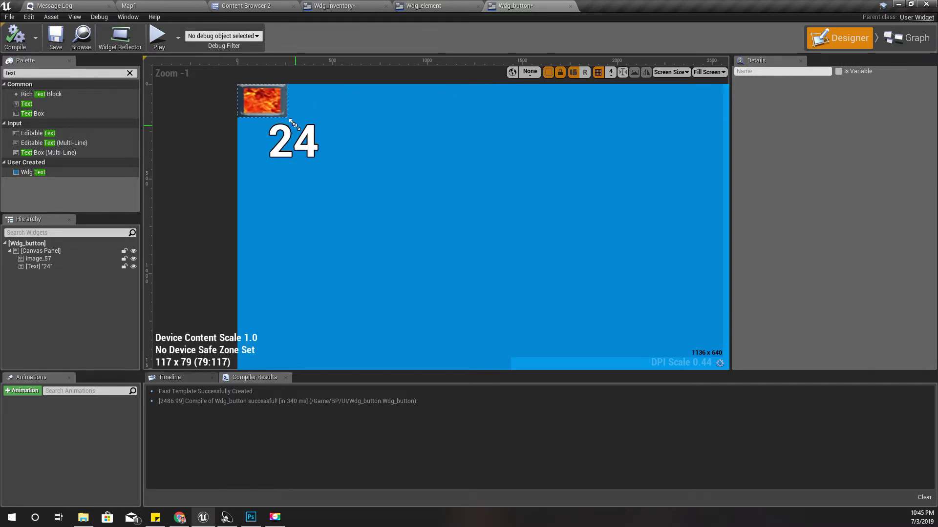
{"action": "left_click_drag", "start_coordinate": [295, 126], "coordinate": [286, 137]}
{"action": "left_click", "coordinate": [326, 157]}
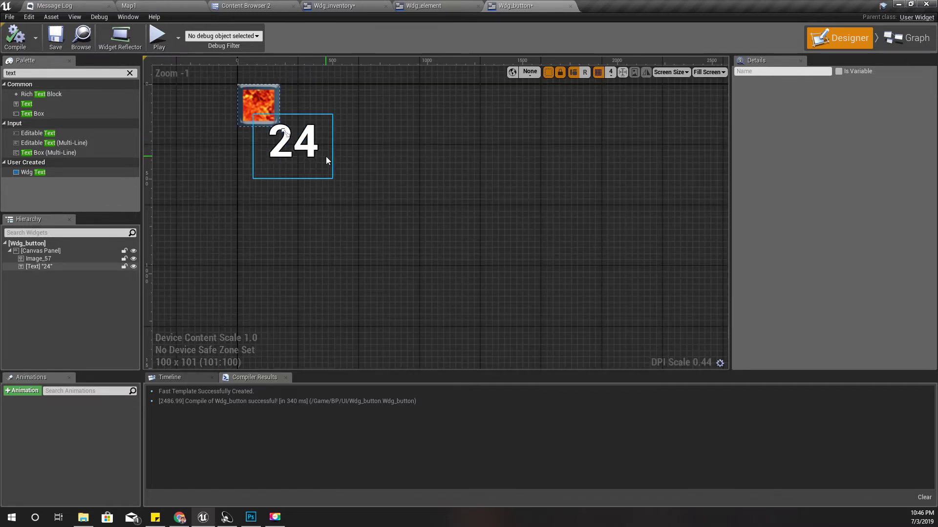
- Anchor the 24 text block to the center of the button's canvas
{"action": "left_click", "coordinate": [284, 131]}
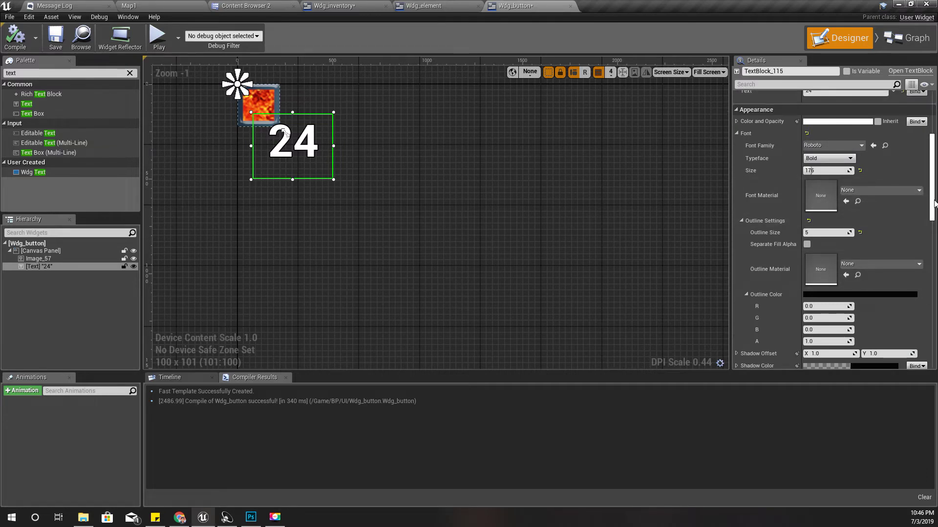
{"action": "left_click_drag", "start_coordinate": [936, 197], "coordinate": [936, 119]}
{"action": "left_click", "coordinate": [829, 110]}
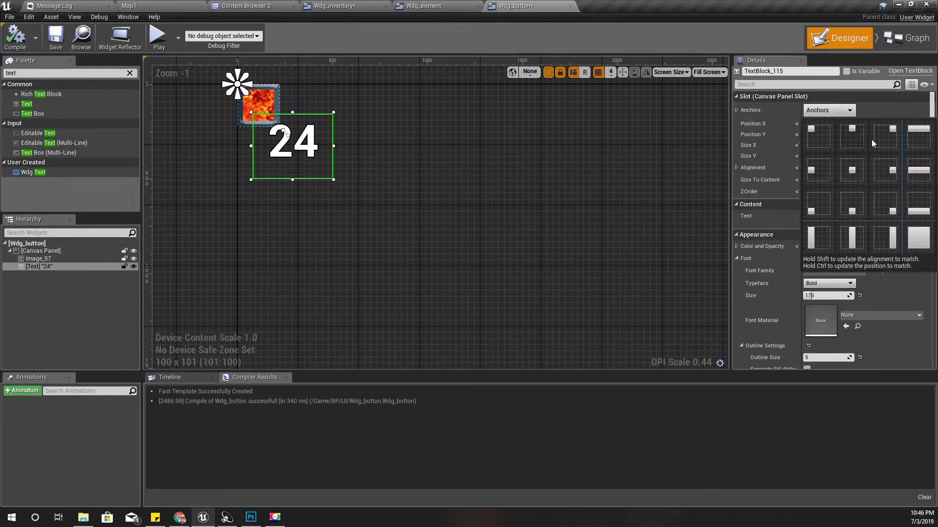
{"action": "left_click", "coordinate": [848, 173]}
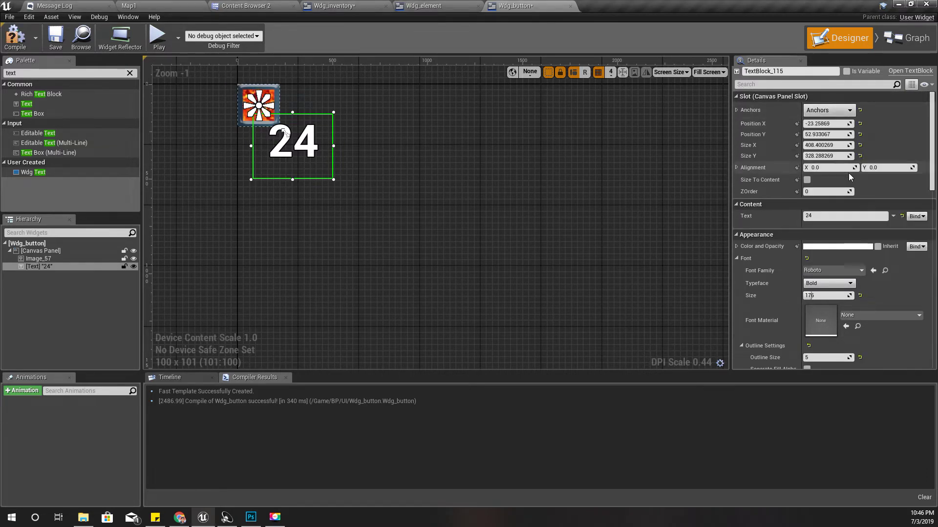
- Set the 24 text block's X and Y position to 0 and its X and Y size to 0
{"action": "left_click", "coordinate": [836, 124]}
{"action": "type", "text": "0"}
{"action": "key", "text": "Tab"}
{"action": "type", "text": "0"}
{"action": "key", "text": "Tab"}
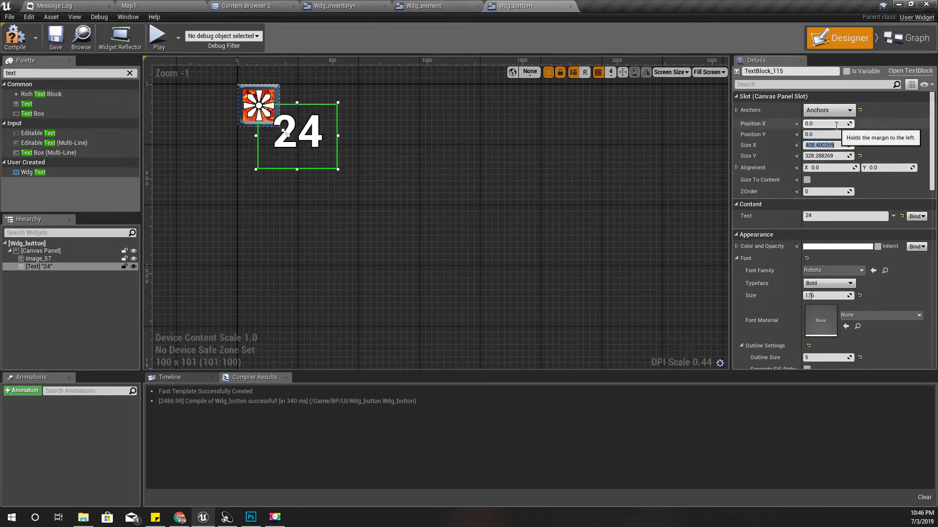
{"action": "key", "text": "Tab"}
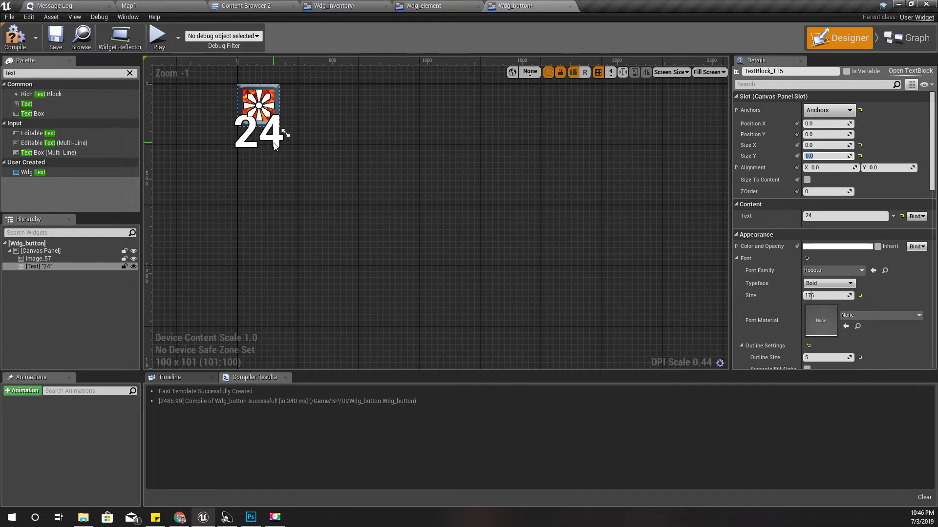
{"action": "scroll", "coordinate": [268, 98], "scroll_direction": "up", "scroll_amount": 5}
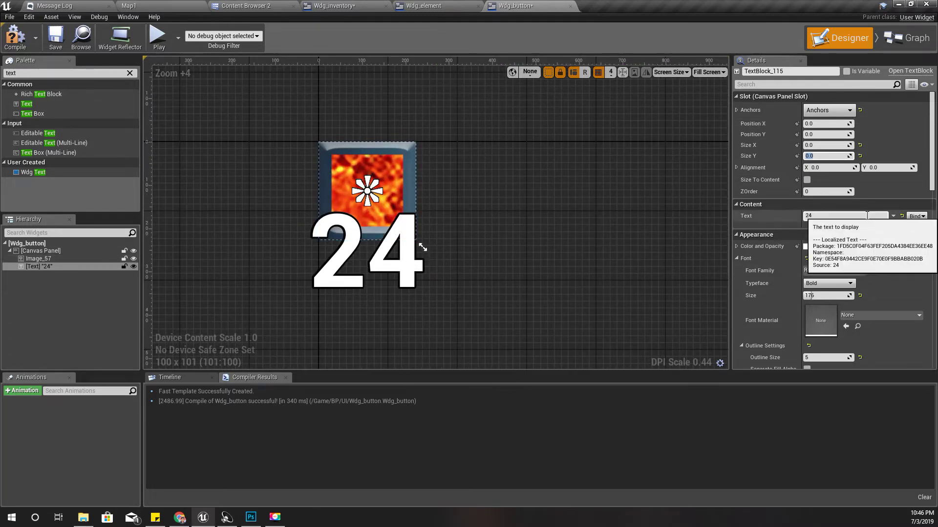
- Reduce the font size of the 24 text block to 90
{"action": "scroll", "coordinate": [839, 214], "scroll_direction": "down", "scroll_amount": 5}
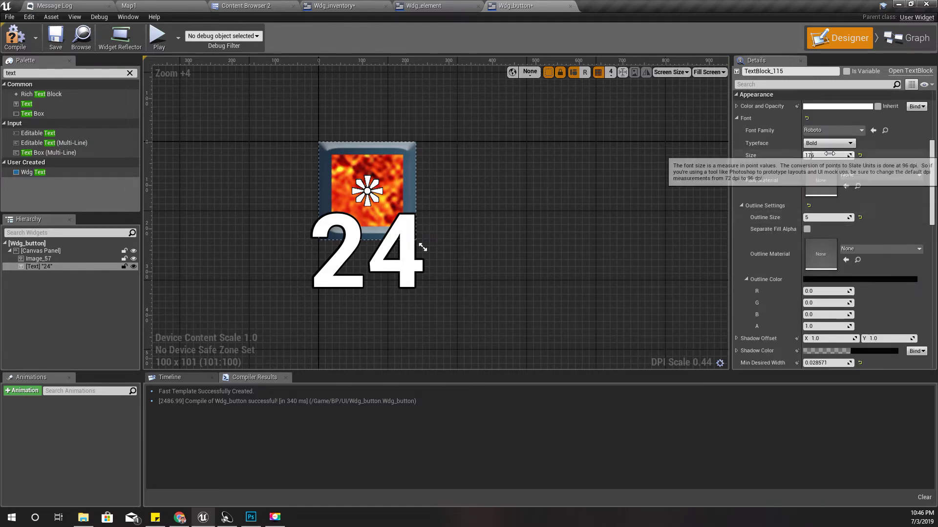
{"action": "left_click_drag", "start_coordinate": [827, 160], "coordinate": [807, 155]}
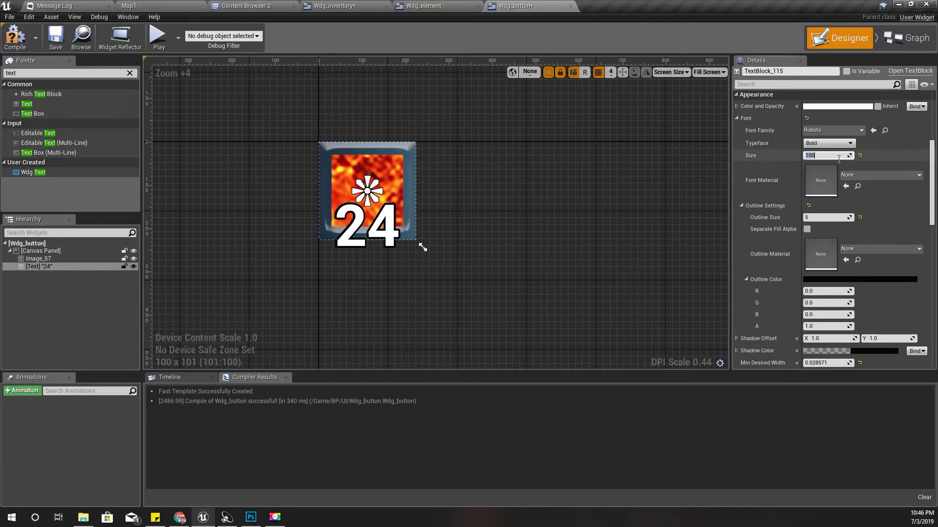
{"action": "type", "text": "90"}
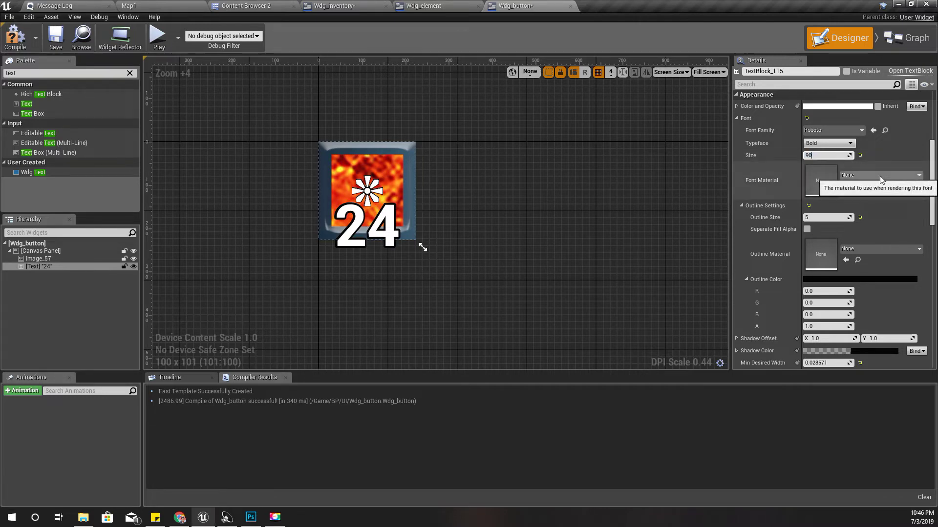
{"action": "key", "text": "Return"}
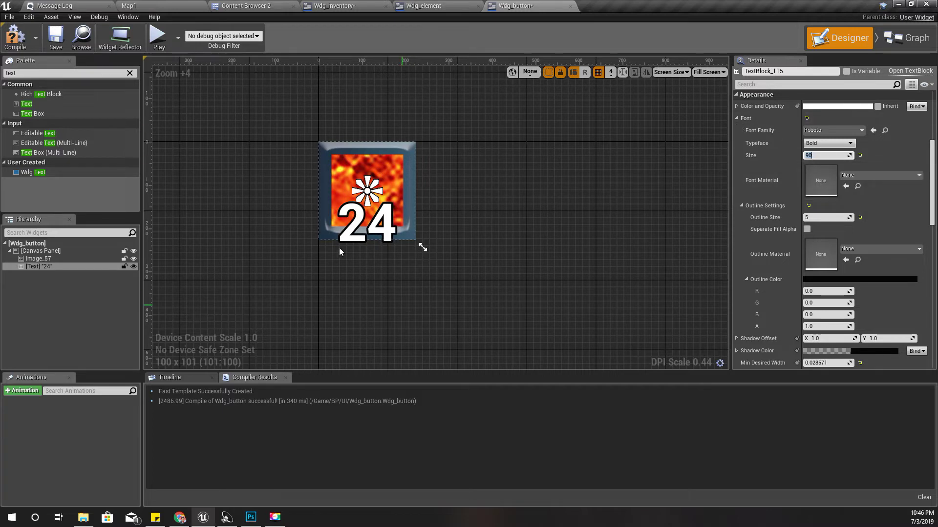
- Select the 24 text block and set its anchors to fill the whole canvas
{"action": "left_click", "coordinate": [365, 211]}
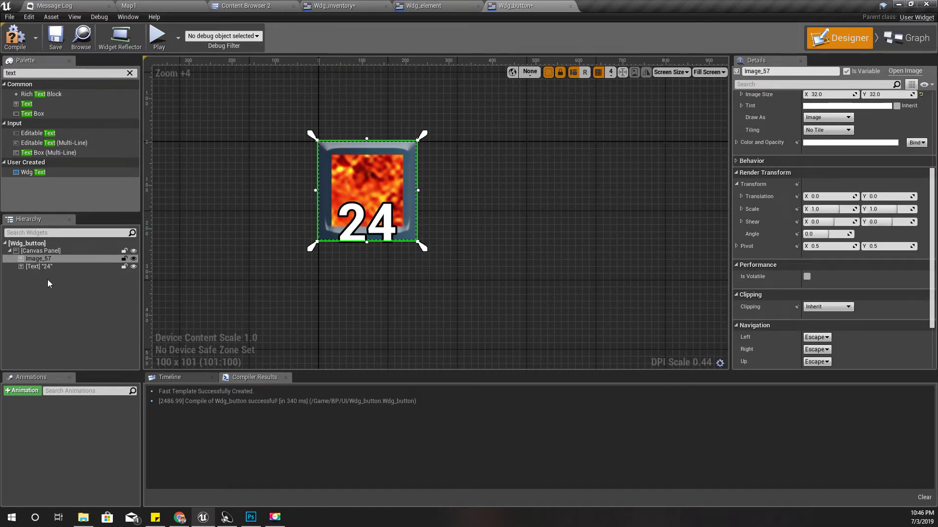
{"action": "left_click", "coordinate": [40, 266]}
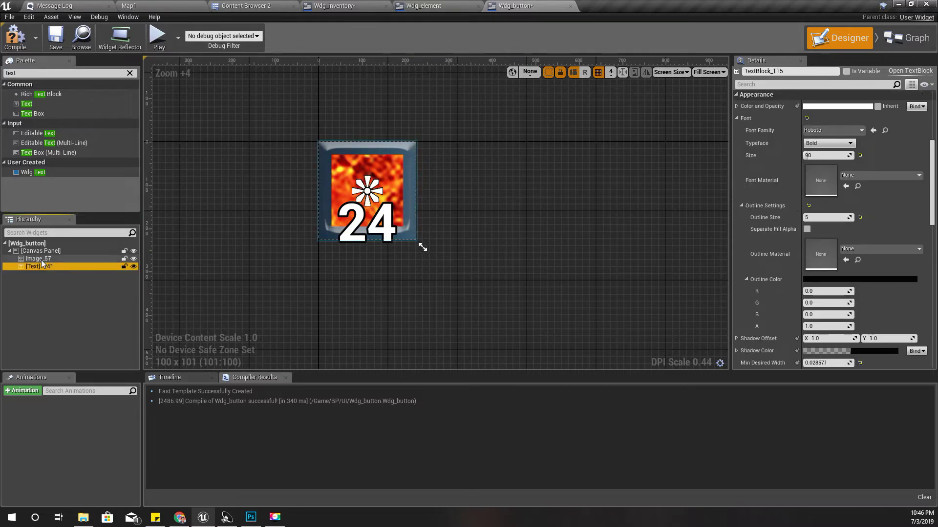
{"action": "left_click", "coordinate": [41, 259]}
{"action": "left_click", "coordinate": [44, 267]}
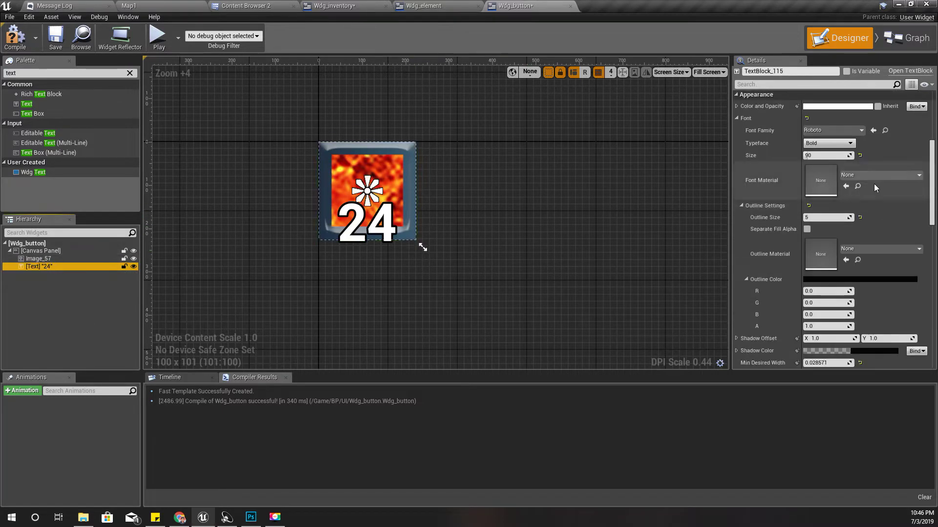
{"action": "scroll", "coordinate": [875, 188], "scroll_direction": "up", "scroll_amount": 5}
{"action": "left_click", "coordinate": [841, 111]}
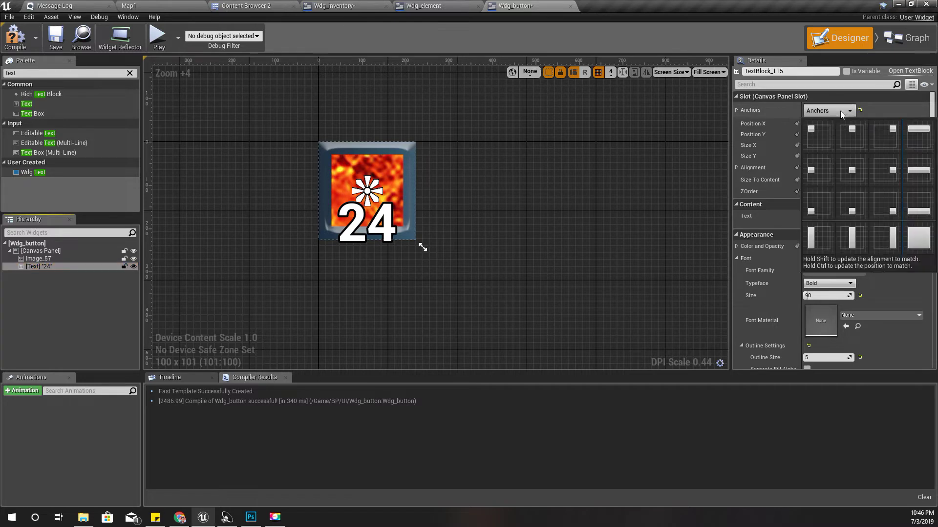
{"action": "left_click", "coordinate": [919, 241]}
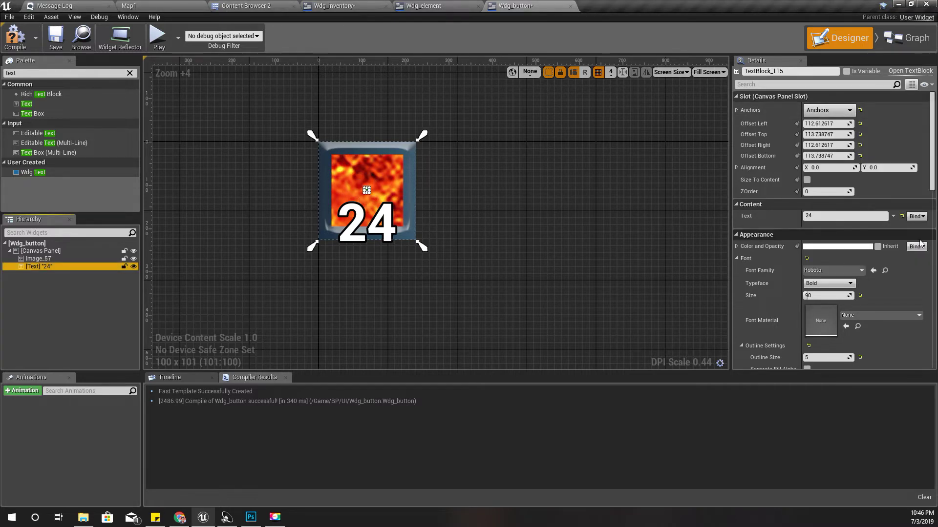
- Stretch the 24 text block over the whole button by setting its left, top, right and bottom offsets to 0
{"action": "left_click", "coordinate": [63, 258]}
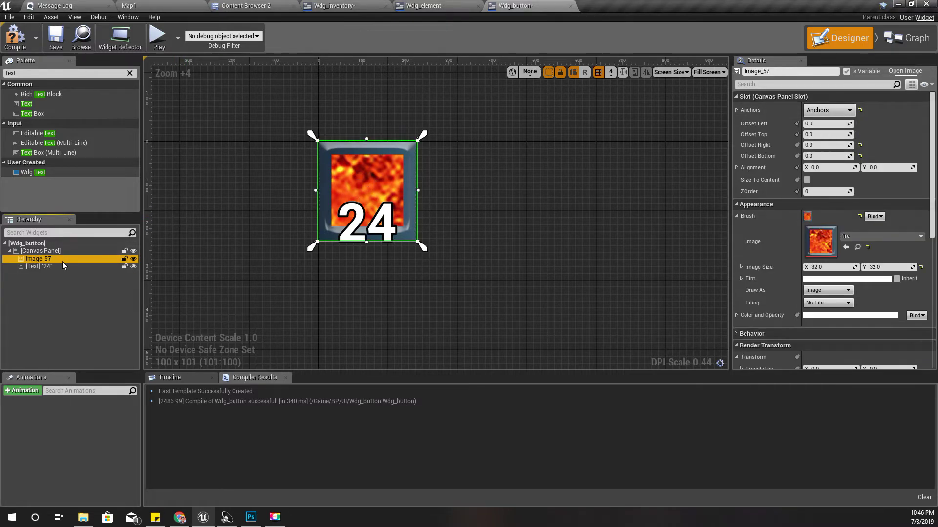
{"action": "left_click", "coordinate": [63, 264]}
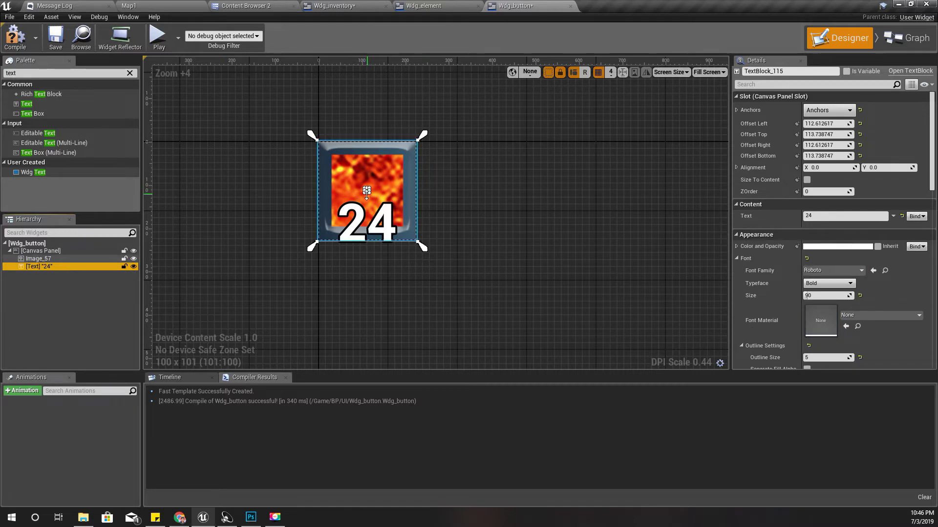
{"action": "left_click_drag", "start_coordinate": [363, 194], "coordinate": [315, 243]}
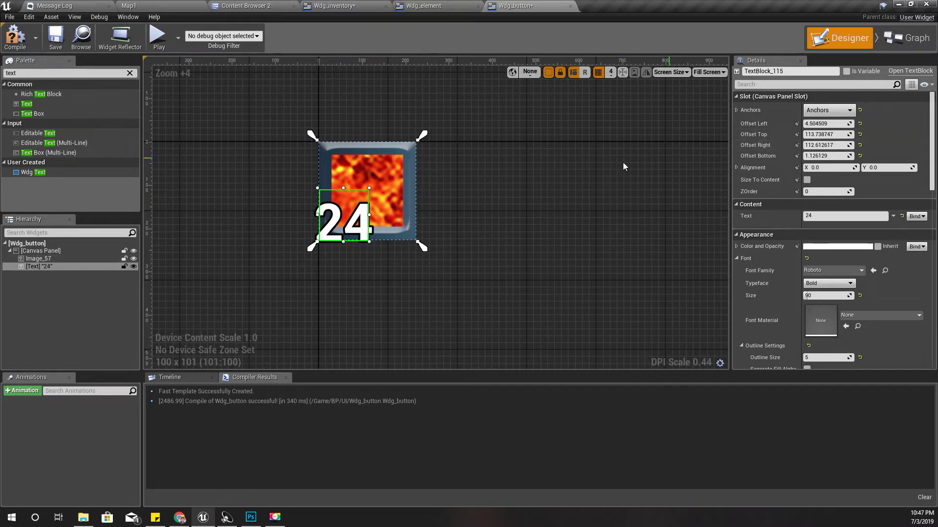
{"action": "left_click", "coordinate": [829, 110]}
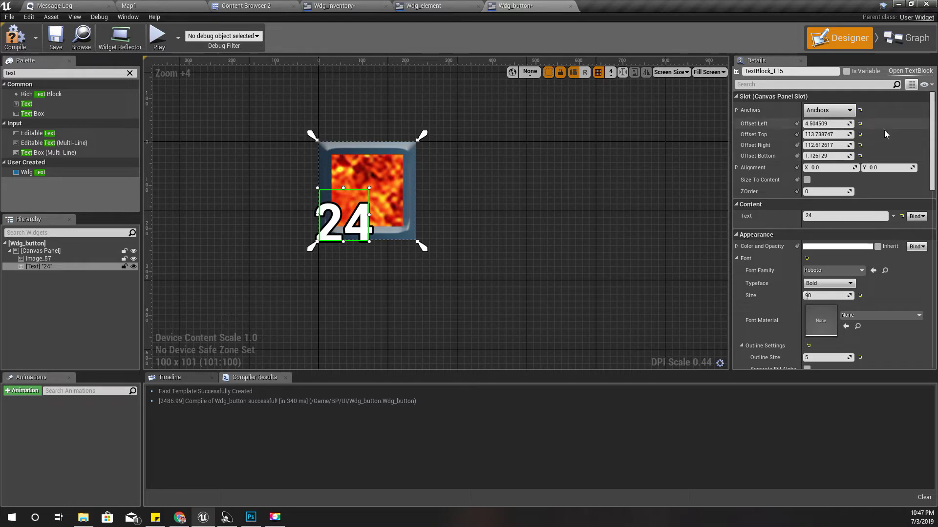
{"action": "type", "text": "0"}
{"action": "key", "text": "Tab"}
{"action": "type", "text": "0"}
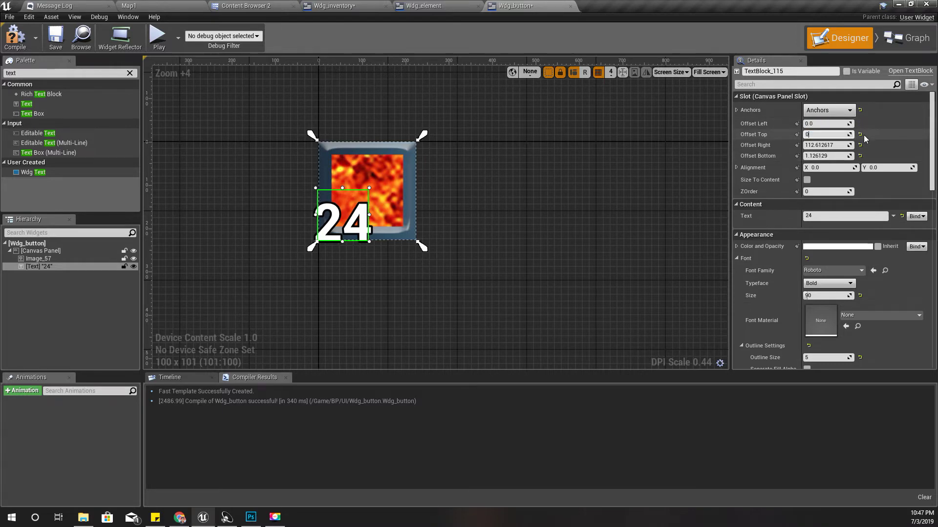
{"action": "key", "text": "Tab"}
{"action": "type", "text": "0"}
{"action": "key", "text": "Tab"}
{"action": "type", "text": "0"}
{"action": "key", "text": "Tab"}
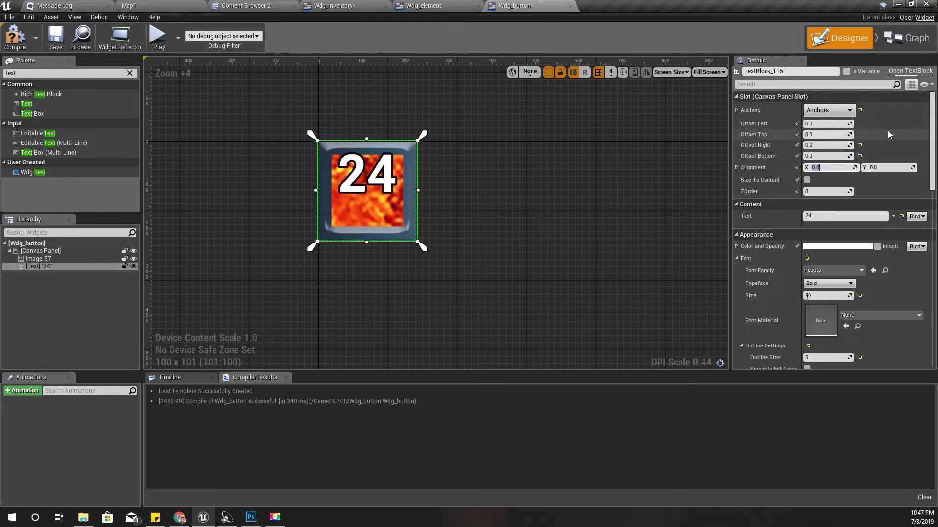
- Lower the top edge of the 24 text block so the number sits in the middle of the fire image
{"action": "left_click", "coordinate": [823, 110]}
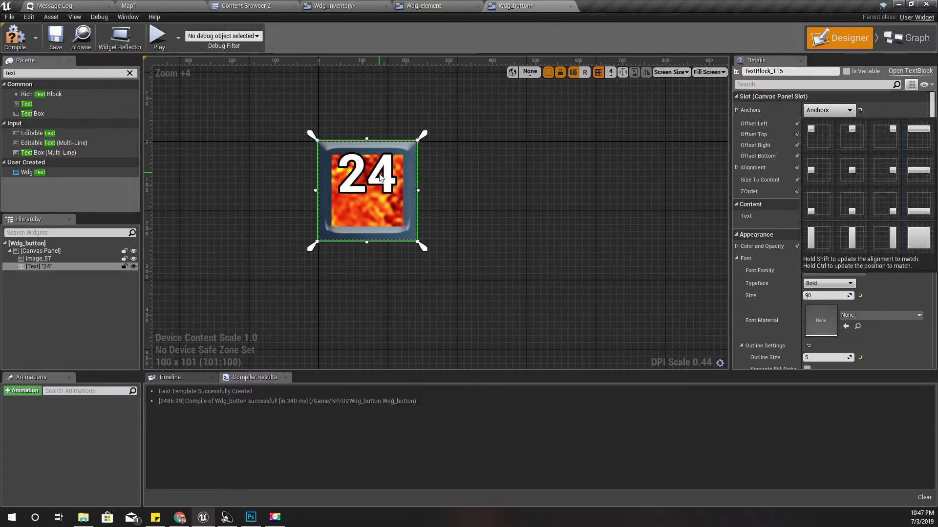
{"action": "scroll", "coordinate": [898, 303], "scroll_direction": "down", "scroll_amount": 2}
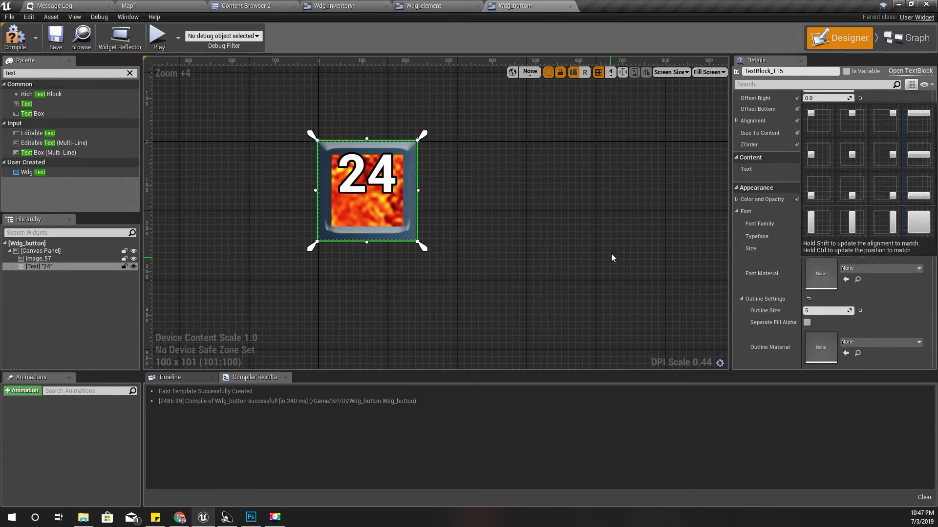
{"action": "left_click", "coordinate": [374, 141]}
{"action": "mouse_move", "coordinate": [370, 141]}
{"action": "left_mouse_down"}
{"action": "mouse_move", "coordinate": [368, 167]}
{"action": "mouse_move", "coordinate": [368, 159]}
{"action": "left_mouse_up"}
{"action": "left_click", "coordinate": [420, 245]}
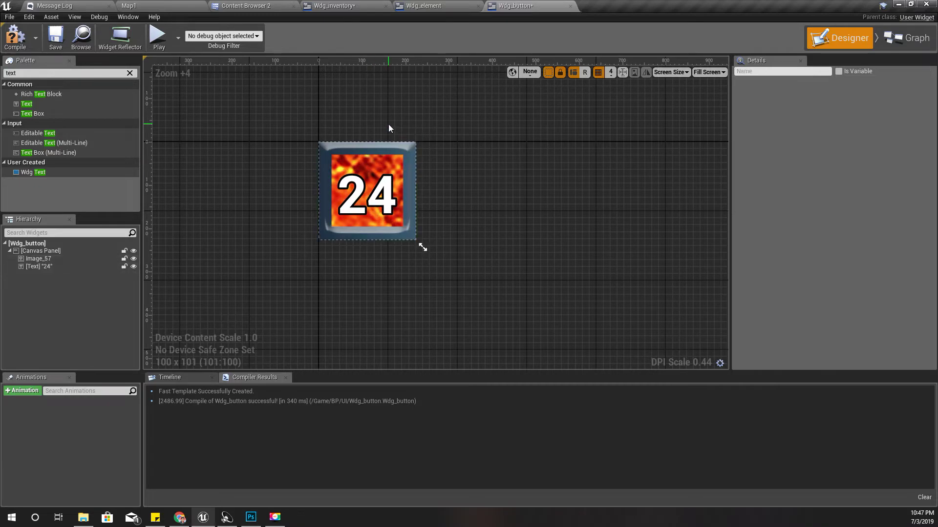
- Check how the button and its count text look inside the Active Elements box of Wdg_inventory
{"action": "left_click", "coordinate": [419, 5]}
{"action": "left_click", "coordinate": [311, 5]}
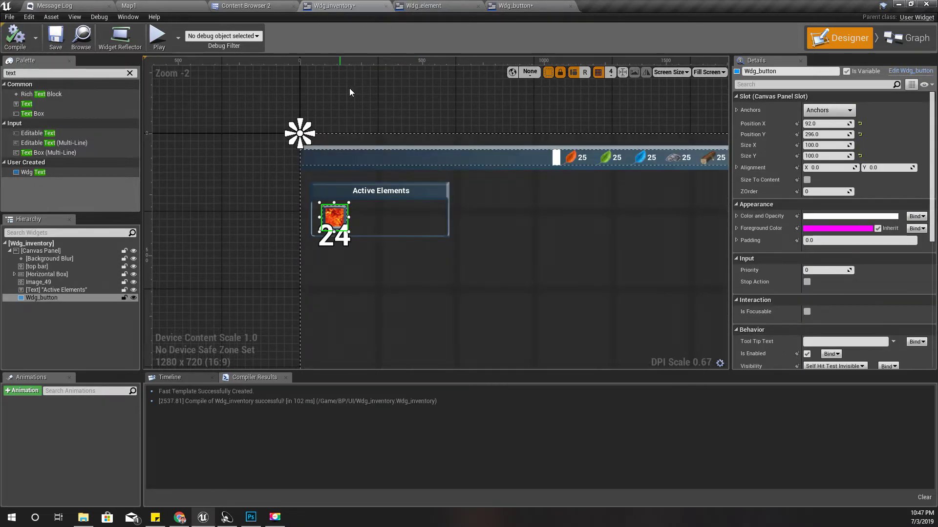
{"action": "scroll", "coordinate": [327, 215], "scroll_direction": "up", "scroll_amount": 8}
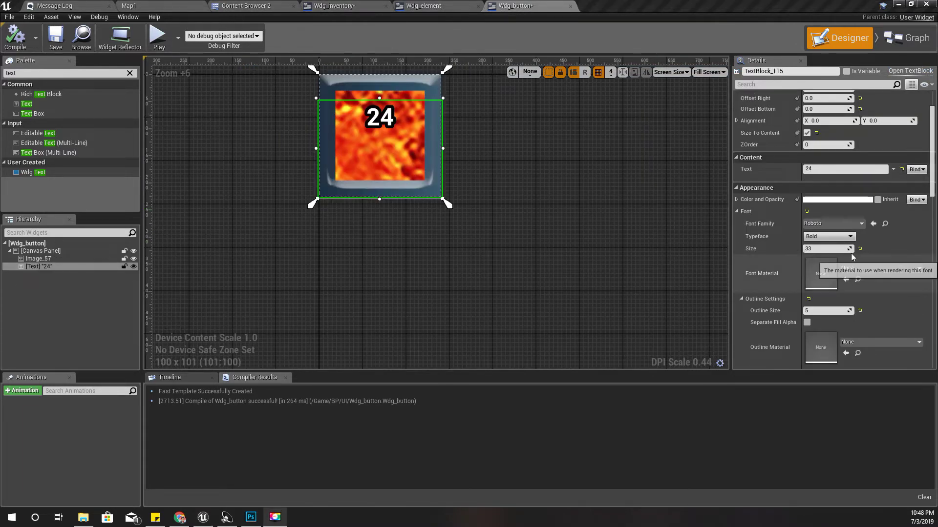
- Set the 24 text block's font size to 25 and anchor it to the center of the button's canvas
{"action": "left_click", "coordinate": [831, 248]}
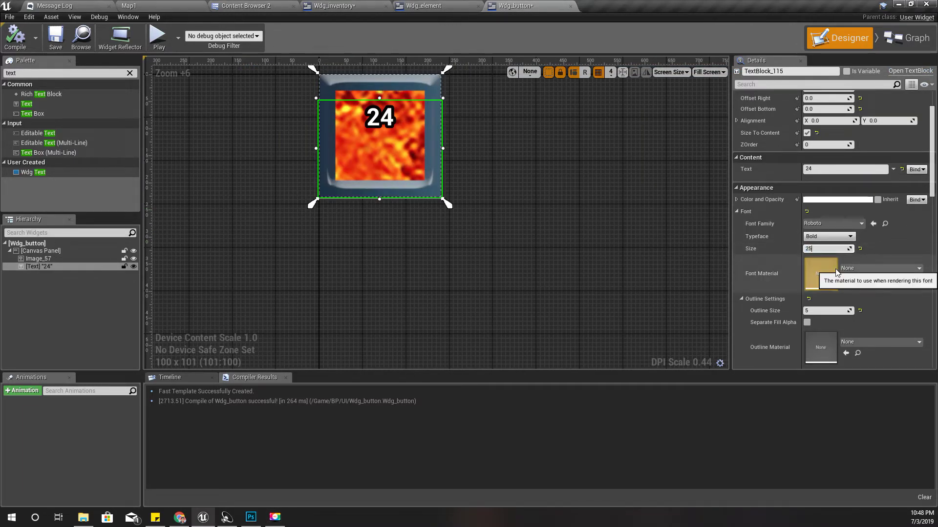
{"action": "type", "text": "25"}
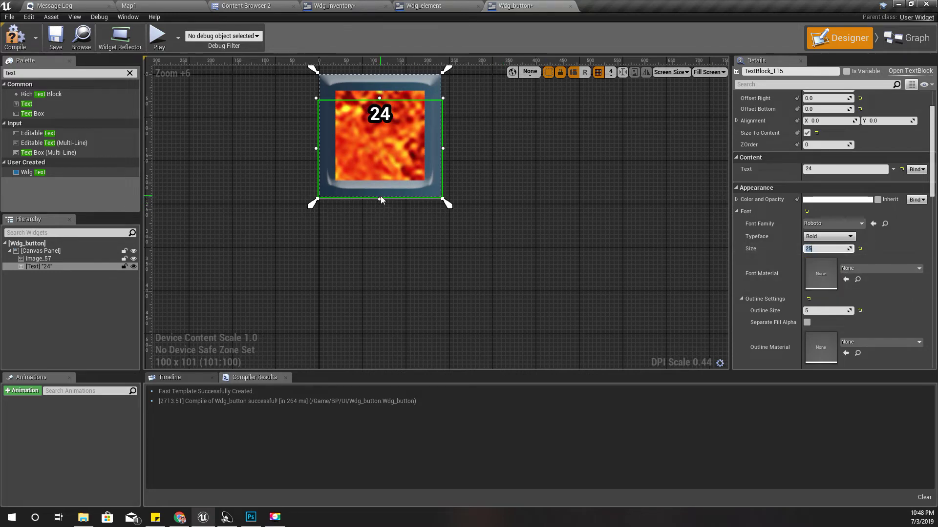
{"action": "scroll", "coordinate": [781, 161], "scroll_direction": "up", "scroll_amount": 3}
{"action": "left_click", "coordinate": [829, 110]}
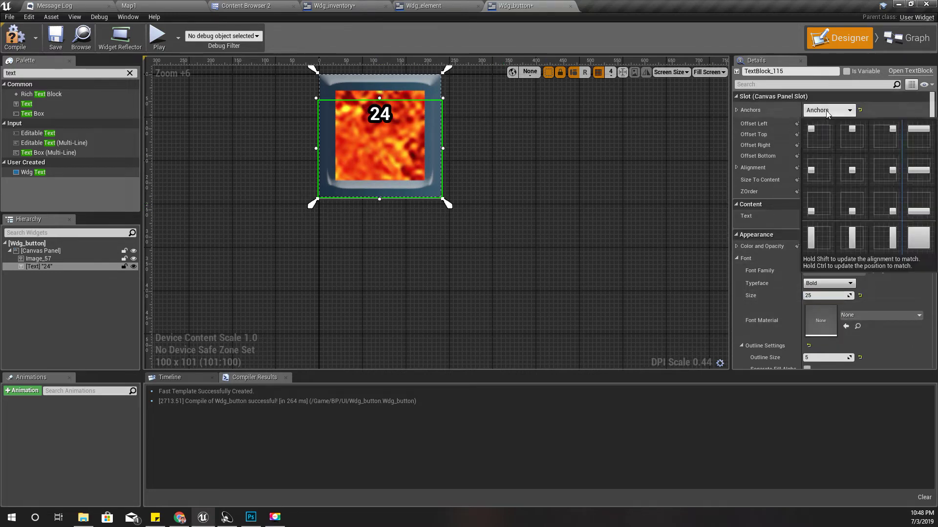
{"action": "left_click", "coordinate": [854, 172]}
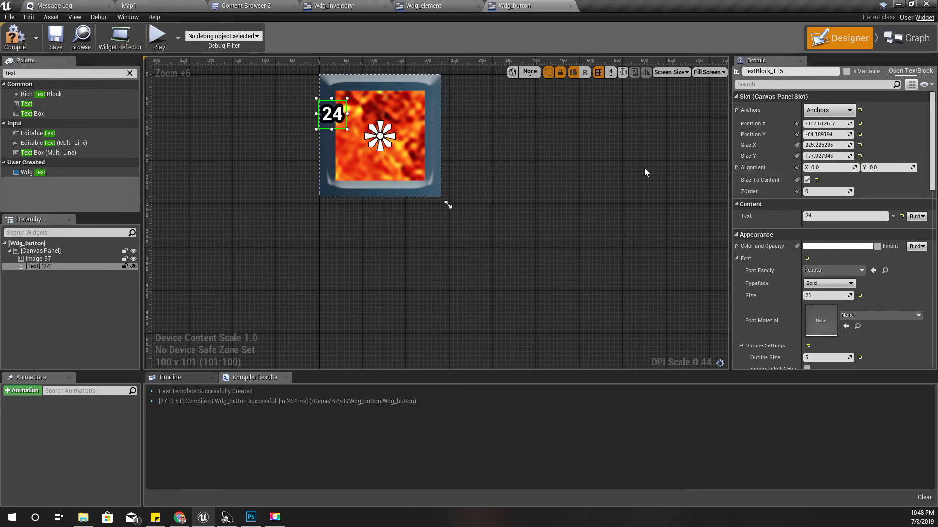
- Set the 24 text block's X and Y position to 0
{"action": "left_click", "coordinate": [825, 124]}
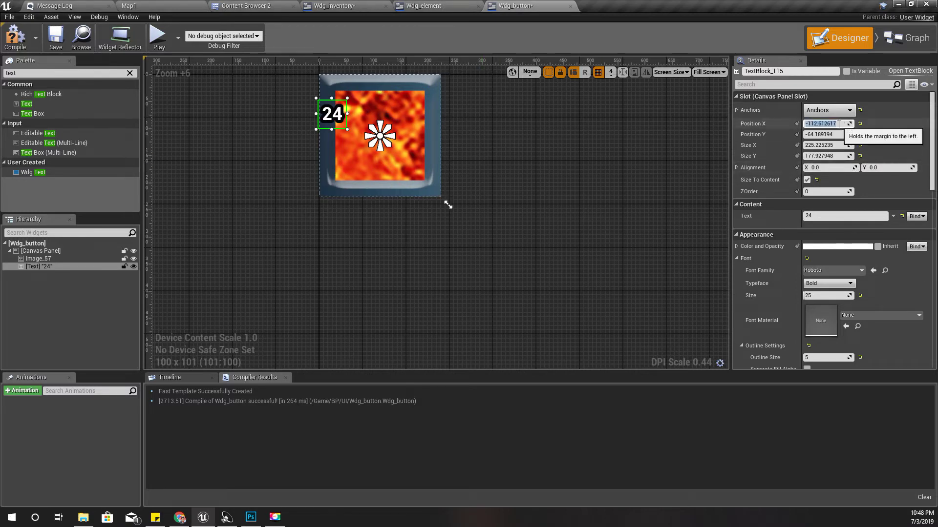
{"action": "type", "text": "0"}
{"action": "key", "text": "Tab"}
{"action": "key", "text": "Return"}
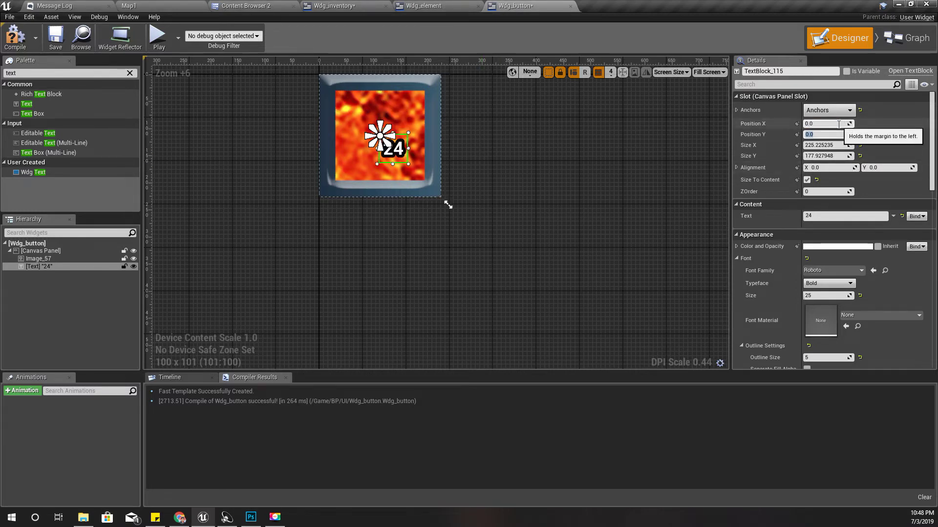
- Set the 24 text block's X and Y alignment to 0.5 to center it on the anchor
{"action": "scroll", "coordinate": [854, 335], "scroll_direction": "down", "scroll_amount": 8}
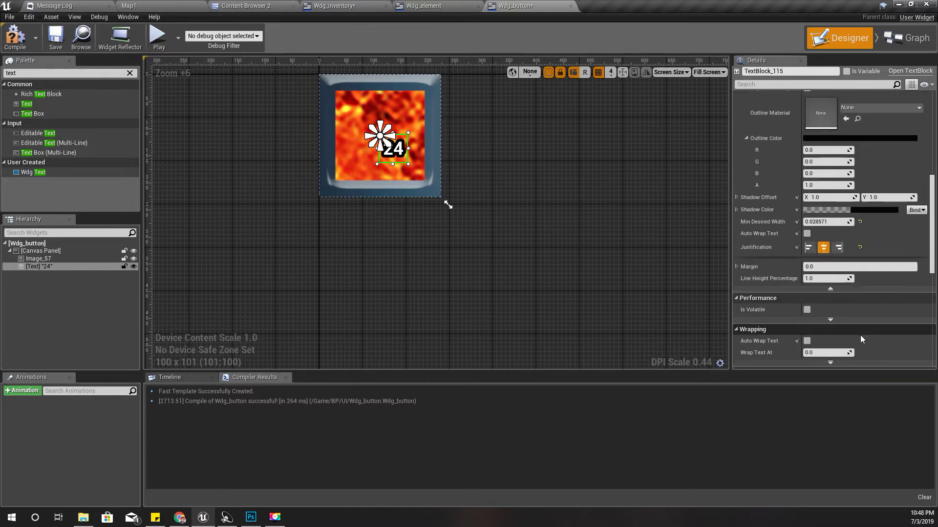
{"action": "scroll", "coordinate": [860, 333], "scroll_direction": "up", "scroll_amount": 6}
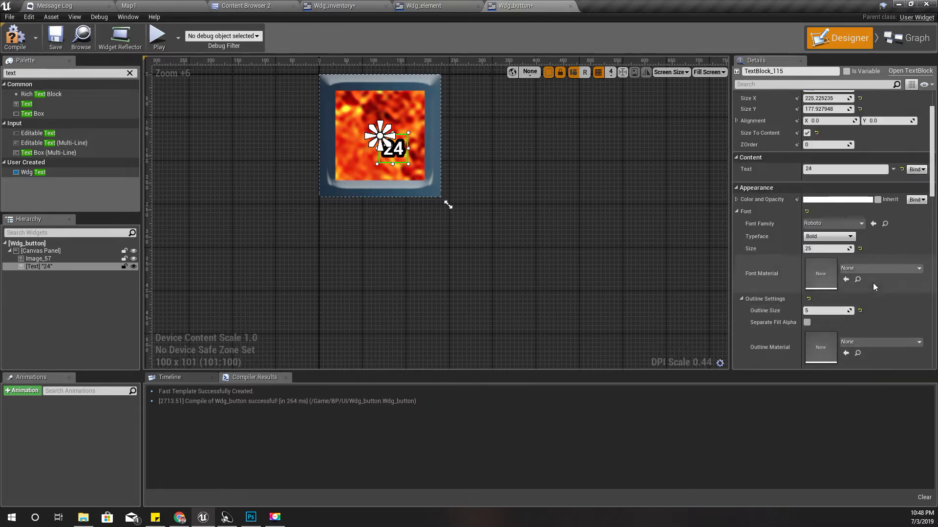
{"action": "scroll", "coordinate": [873, 284], "scroll_direction": "up", "scroll_amount": 2}
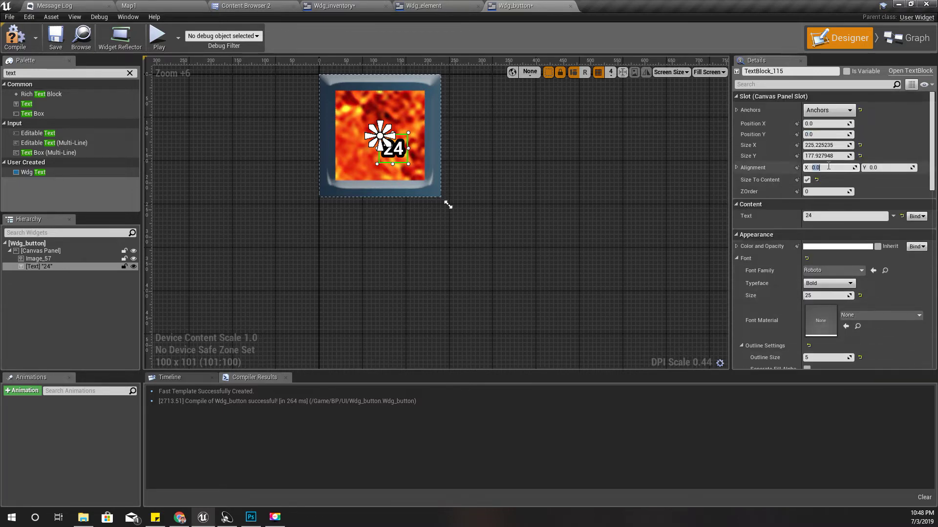
{"action": "key", "text": "Tab"}
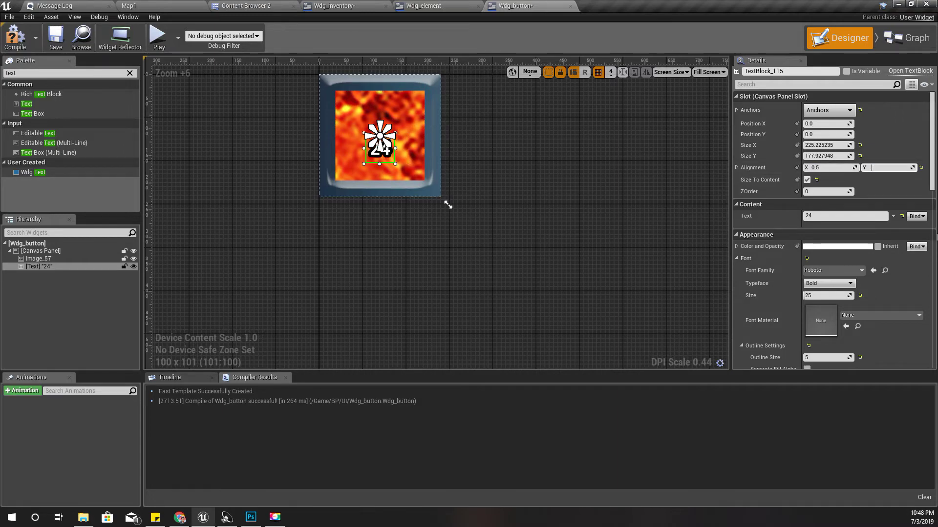
{"action": "type", "text": ".5"}
{"action": "key", "text": "Return"}
{"action": "left_click", "coordinate": [488, 139]}
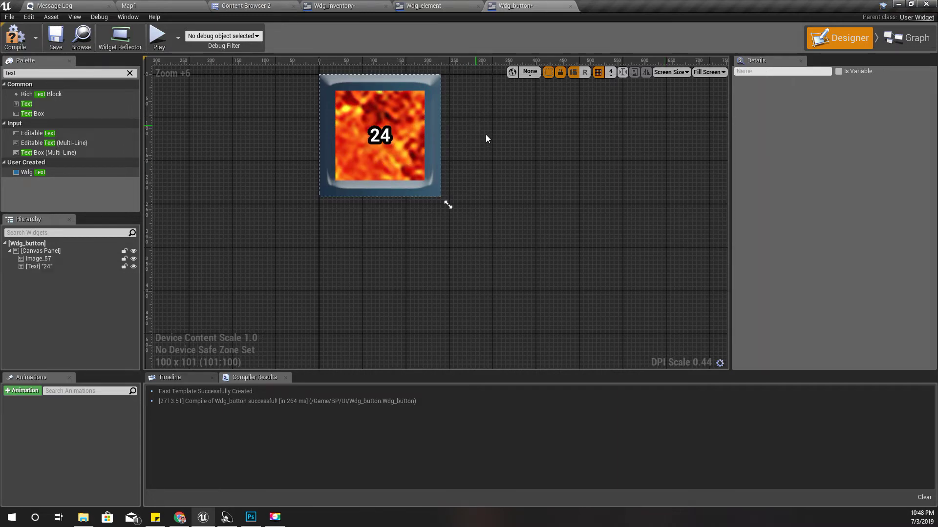
- Compile Wdg_button and view the updated button in the Active Elements box of Wdg_inventory
{"action": "right_click_drag", "start_coordinate": [488, 138], "coordinate": [394, 123]}
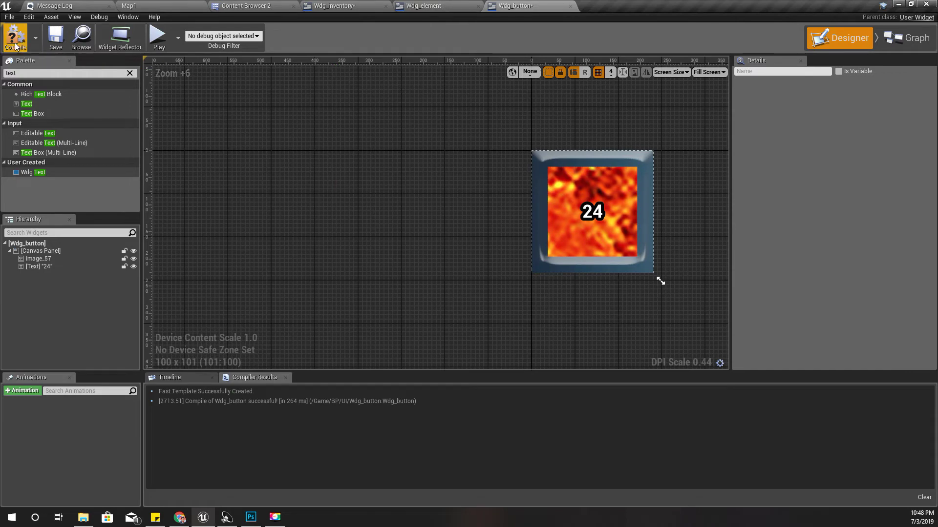
{"action": "left_click", "coordinate": [376, 5]}
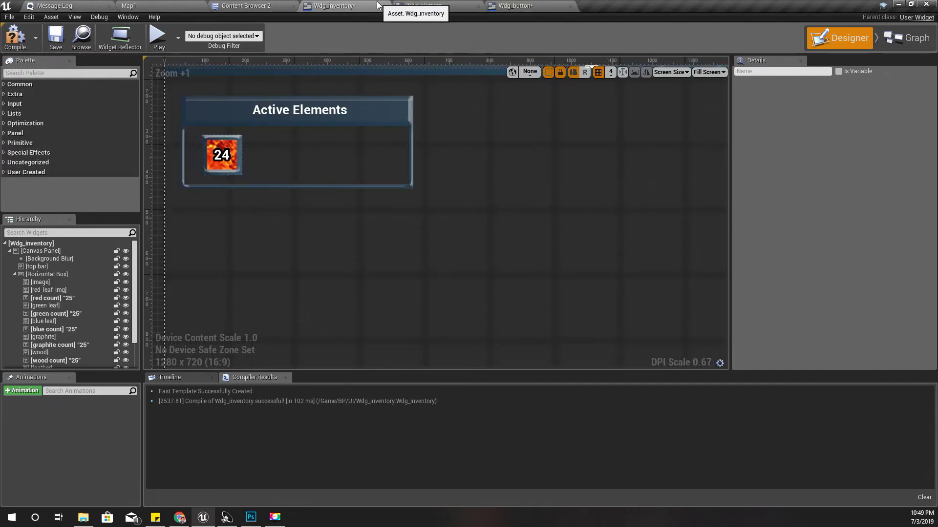
{"action": "left_click", "coordinate": [521, 8]}
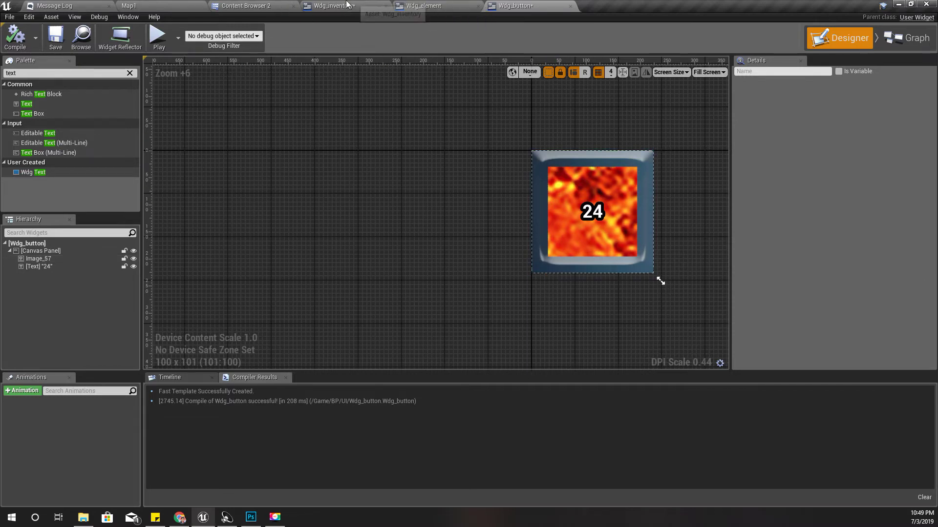
{"action": "left_click", "coordinate": [366, 6]}
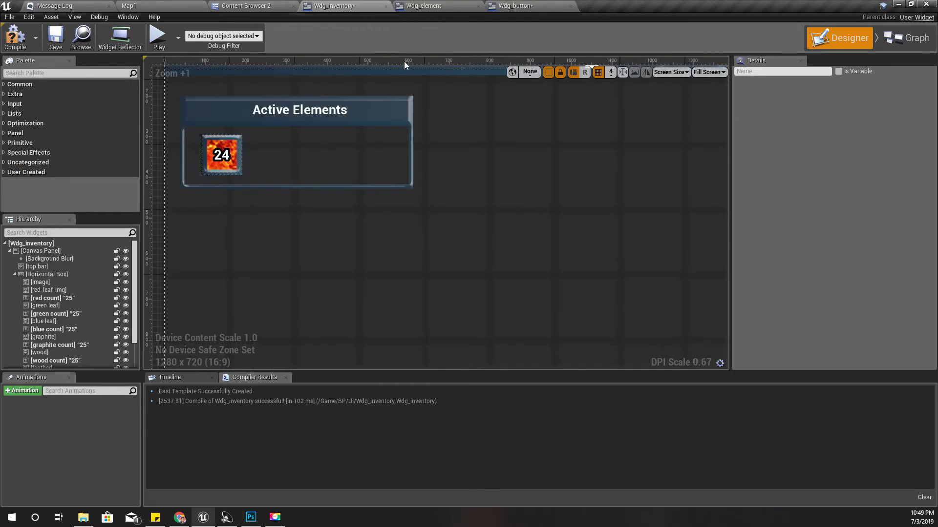
- Set the font size of the 24 text block in Wdg_button to 32
{"action": "left_click", "coordinate": [449, 6]}
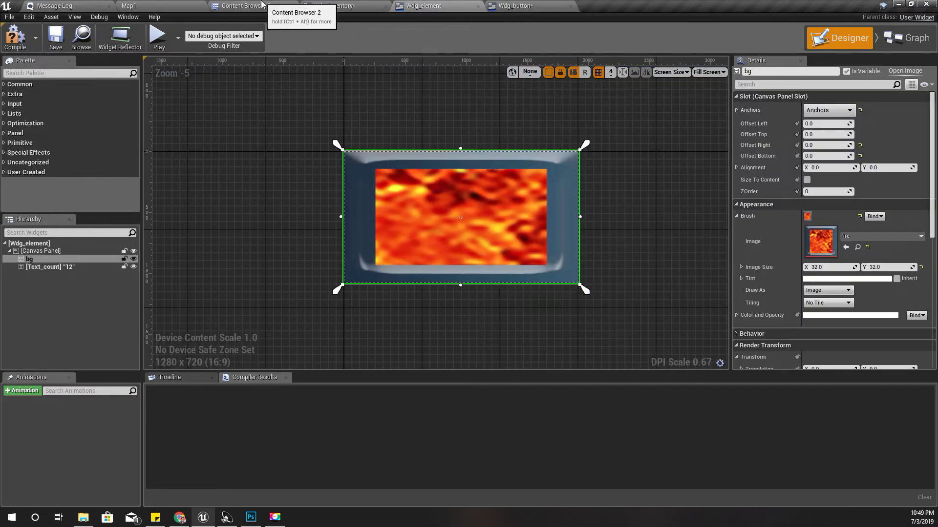
{"action": "left_click", "coordinate": [529, 6]}
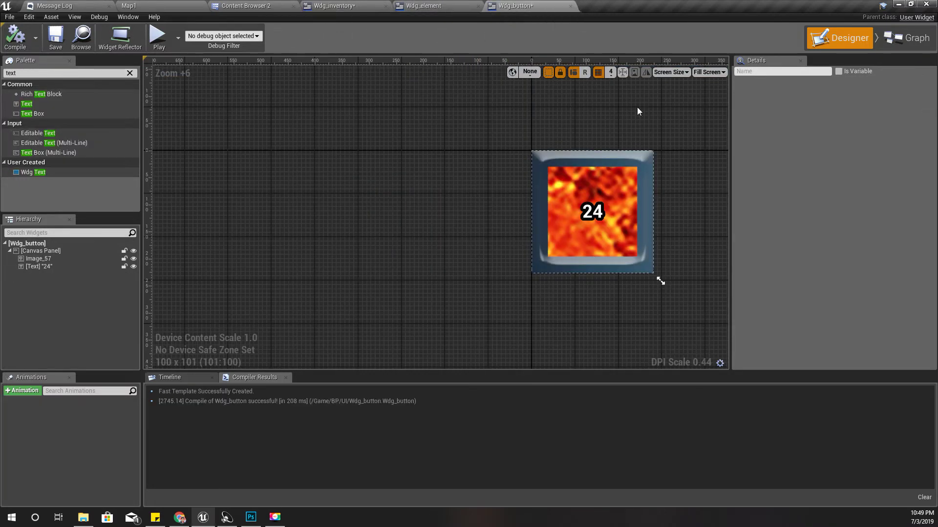
{"action": "left_click", "coordinate": [587, 215]}
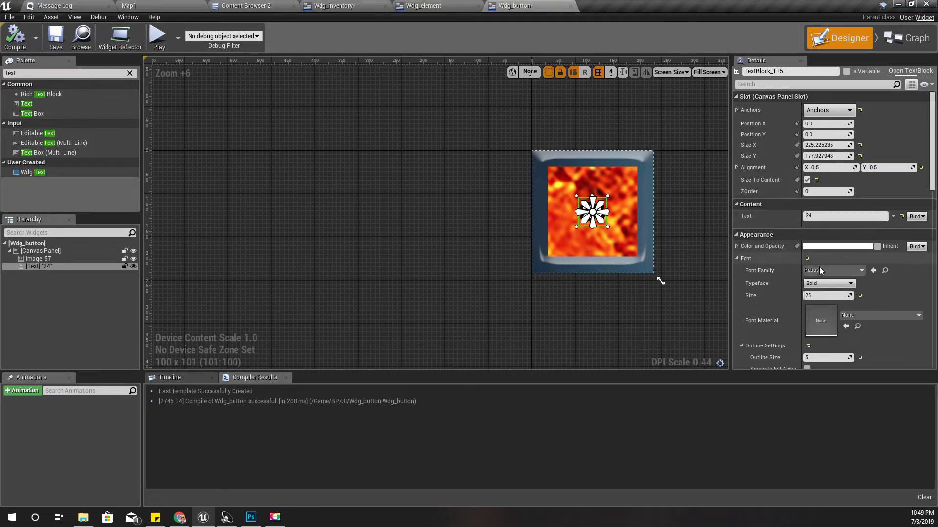
{"action": "left_click", "coordinate": [820, 296]}
{"action": "type", "text": "3"}
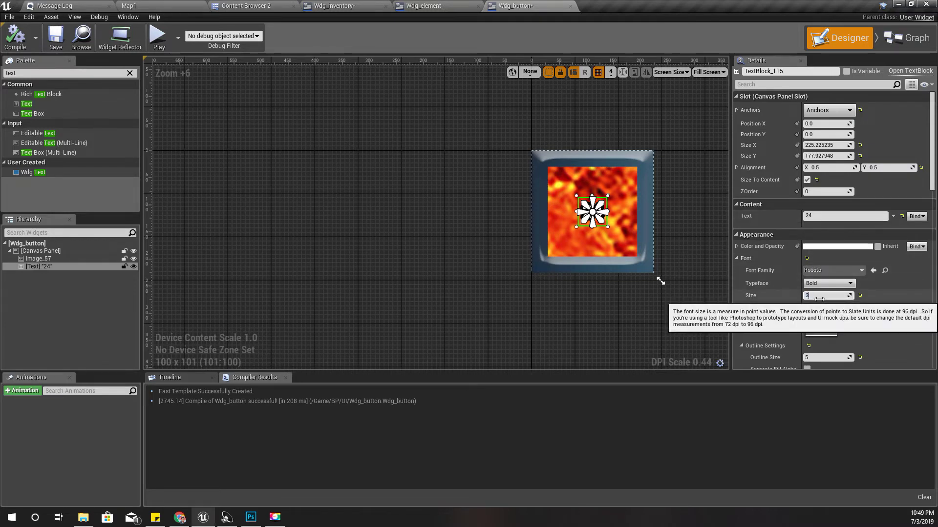
{"action": "type", "text": "2"}
{"action": "key", "text": "Return"}
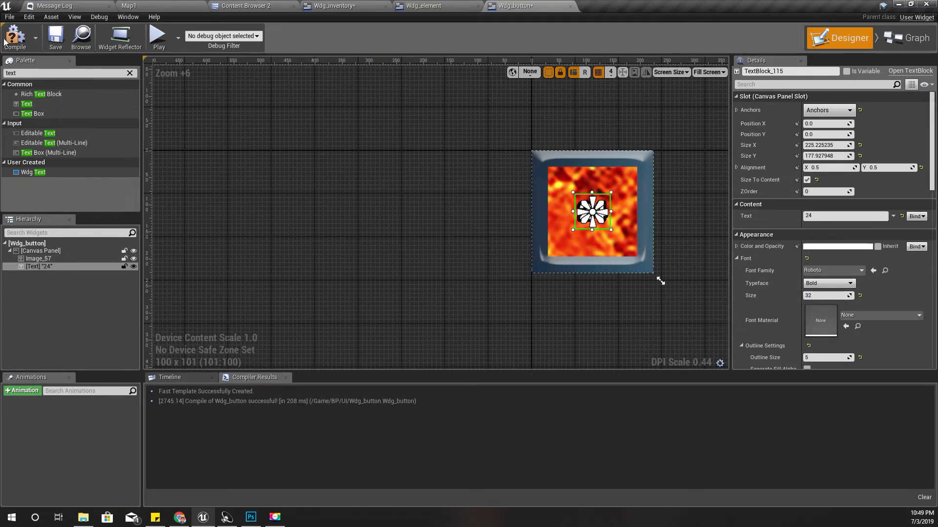
- Compile Wdg_button and select its instance in the Active Elements box of Wdg_inventory to check the larger count
{"action": "left_click", "coordinate": [14, 39]}
{"action": "left_click", "coordinate": [332, 6]}
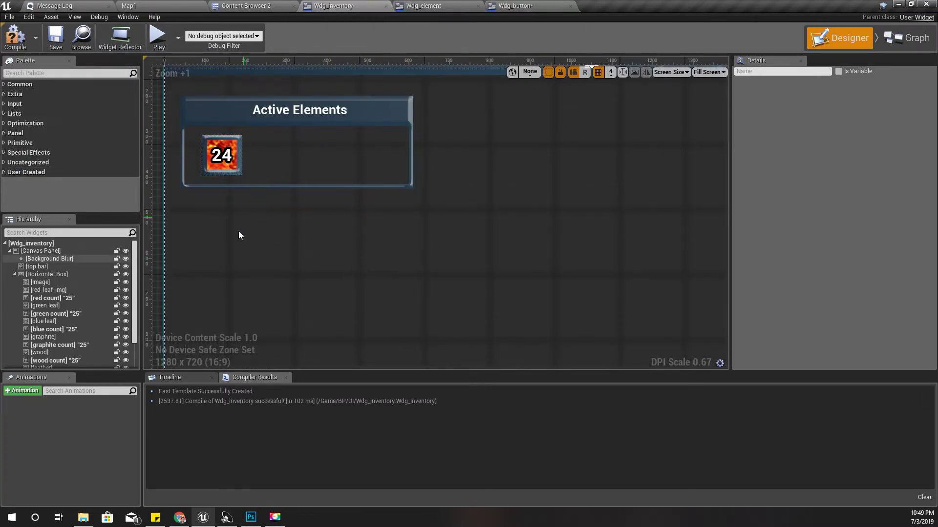
{"action": "scroll", "coordinate": [75, 320], "scroll_direction": "down", "scroll_amount": 2}
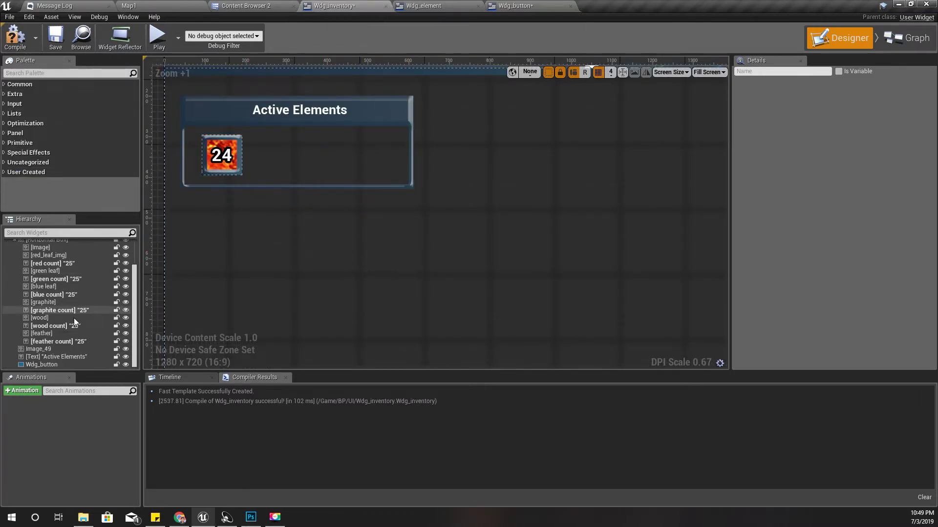
{"action": "left_click", "coordinate": [47, 365]}
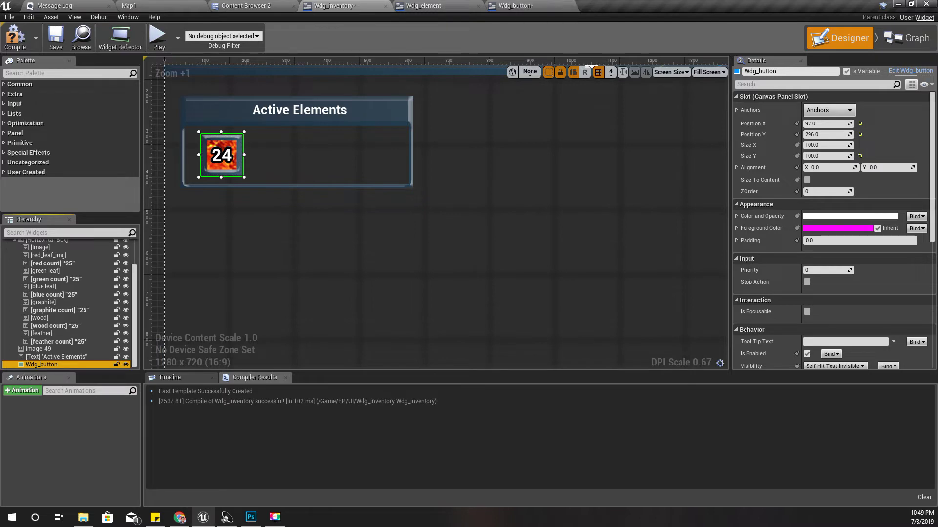
{"action": "left_click", "coordinate": [274, 517]}
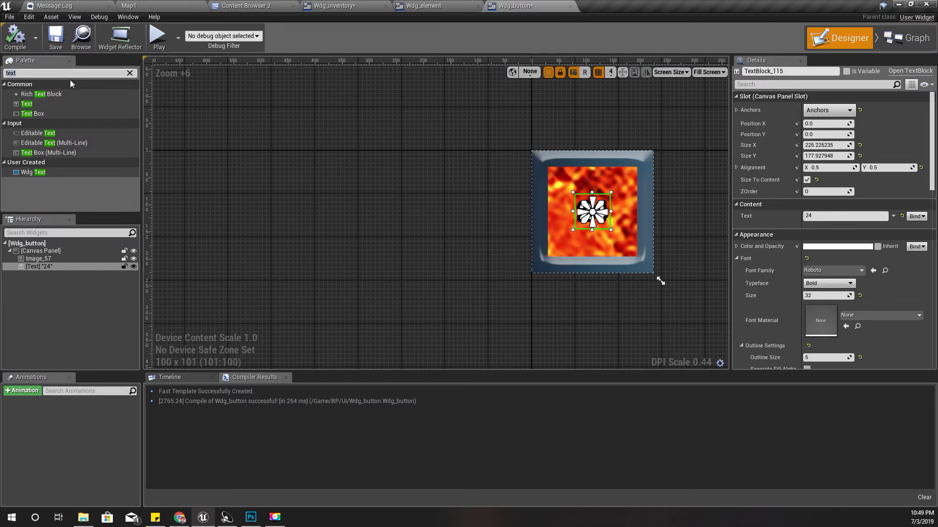
- Add a Button to the Wdg_button canvas and enlarge it to about 219 x 198 over the fire image
{"action": "type", "text": "butt"}
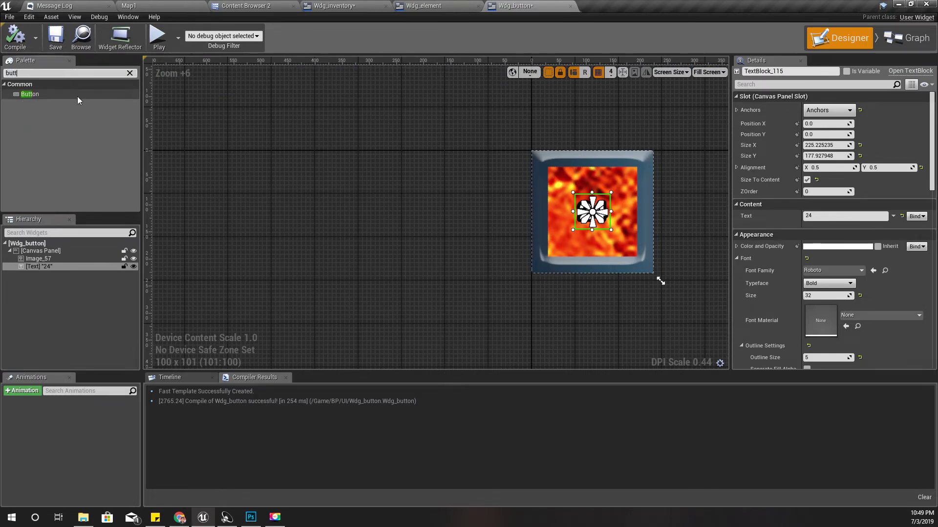
{"action": "left_click_drag", "start_coordinate": [24, 96], "coordinate": [532, 253]}
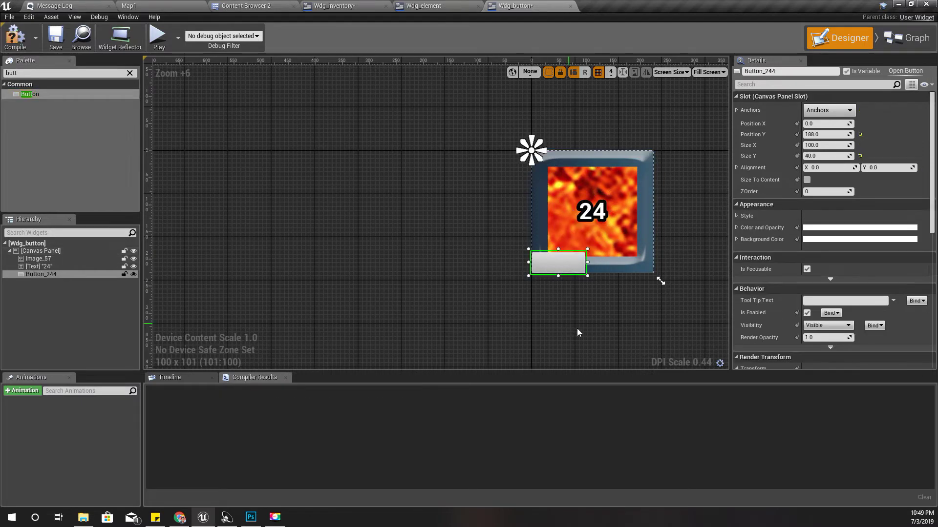
{"action": "right_click_drag", "start_coordinate": [537, 313], "coordinate": [450, 302]}
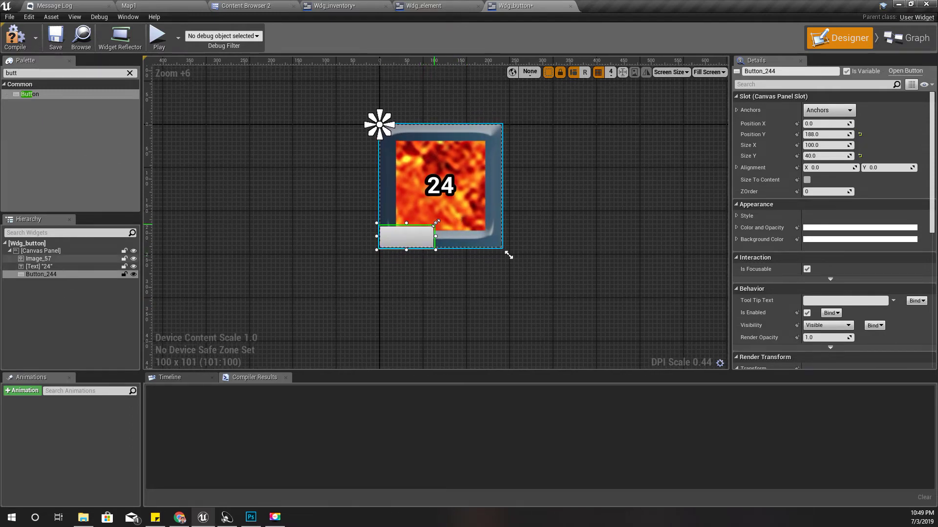
{"action": "left_click_drag", "start_coordinate": [436, 223], "coordinate": [499, 139]}
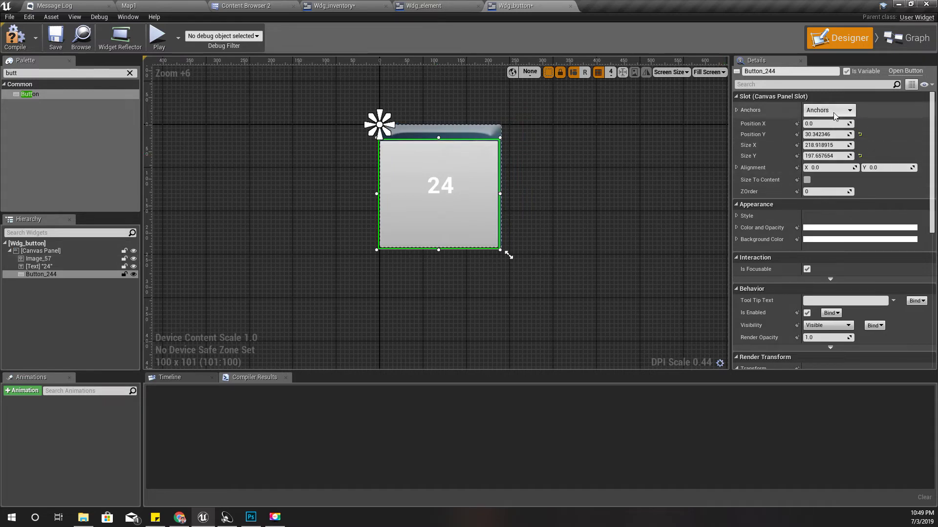
- Anchor the new button to stretch across the whole canvas and set its top, right and bottom offsets to 0
{"action": "left_click", "coordinate": [828, 111]}
{"action": "left_click", "coordinate": [918, 237]}
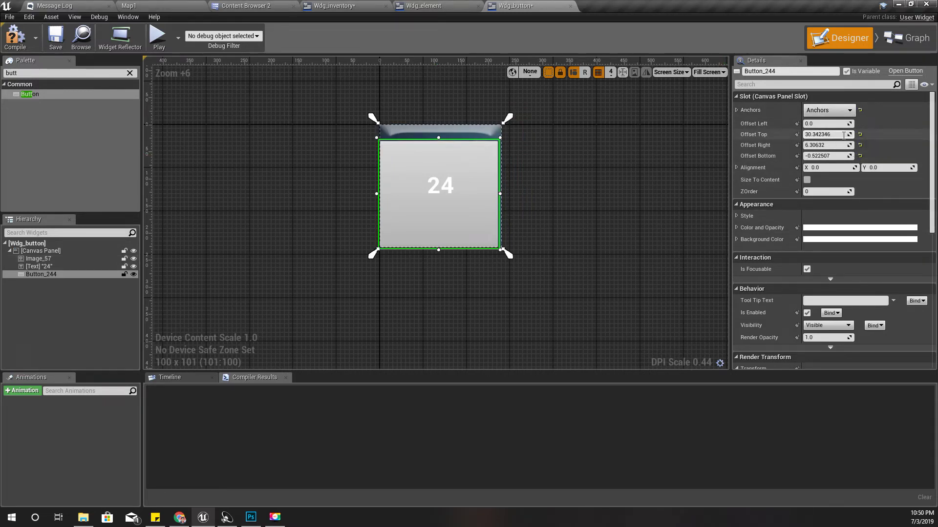
{"action": "left_click", "coordinate": [844, 135]}
{"action": "type", "text": "0"}
{"action": "key", "text": "Tab"}
{"action": "type", "text": "0"}
{"action": "key", "text": "Tab"}
{"action": "type", "text": "0"}
{"action": "key", "text": "Tab"}
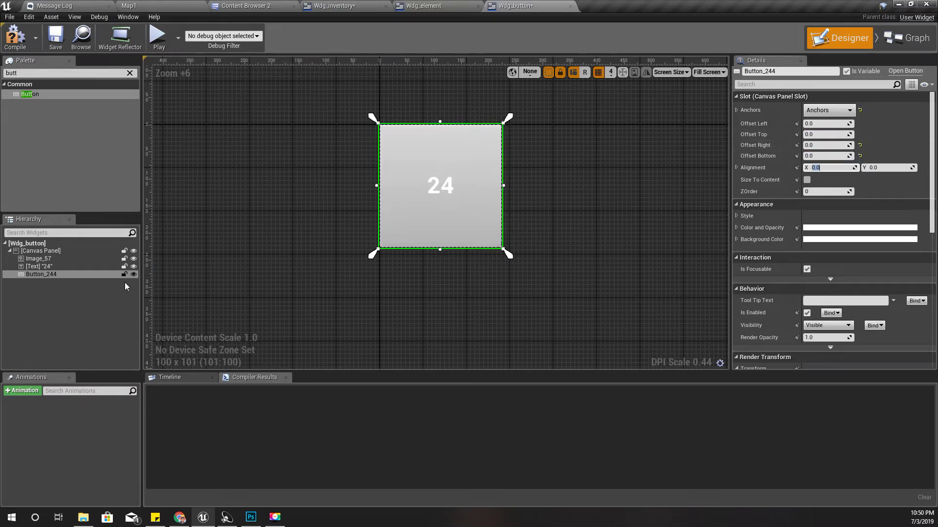
- Move the button ahead of the fire image and 24 text in the hierarchy, and expand its Style settings
{"action": "left_click_drag", "start_coordinate": [49, 276], "coordinate": [51, 260]}
{"action": "left_click_drag", "start_coordinate": [51, 256], "coordinate": [51, 256]}
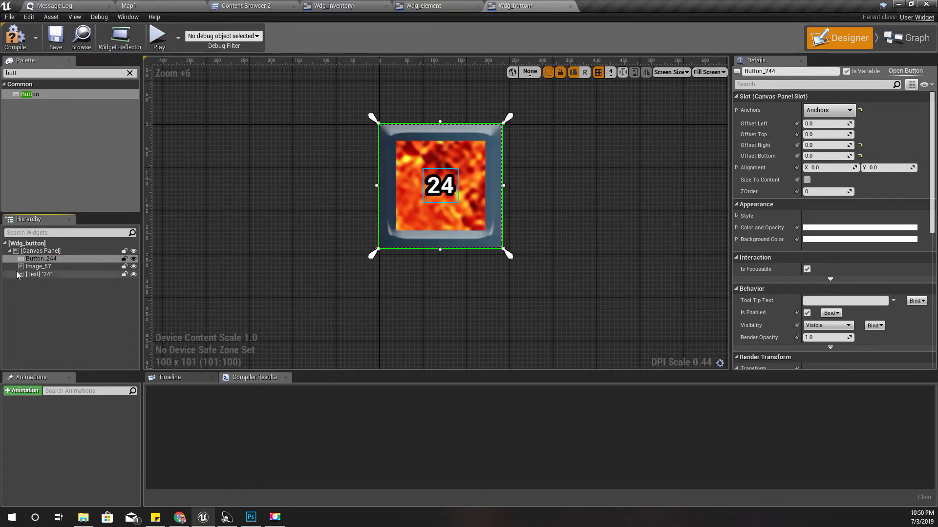
{"action": "left_click", "coordinate": [39, 267]}
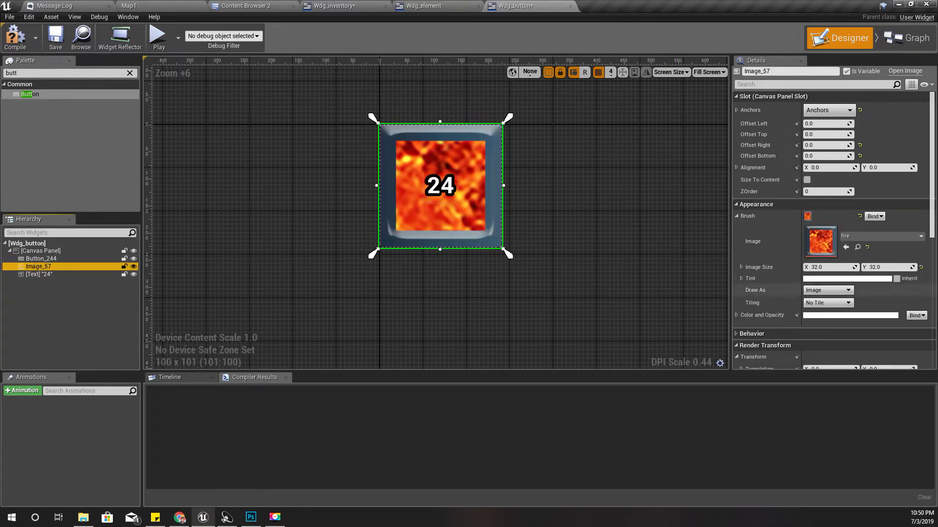
{"action": "left_click", "coordinate": [41, 259]}
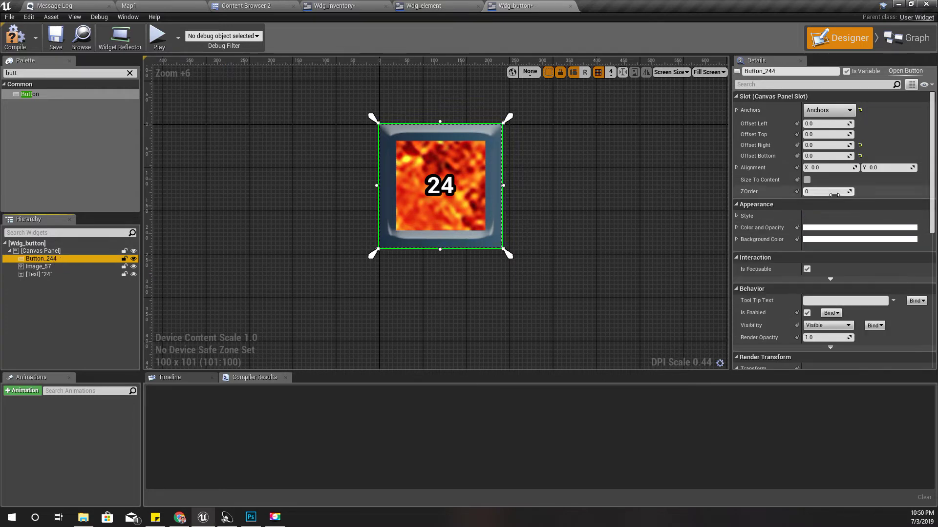
{"action": "left_click", "coordinate": [737, 216]}
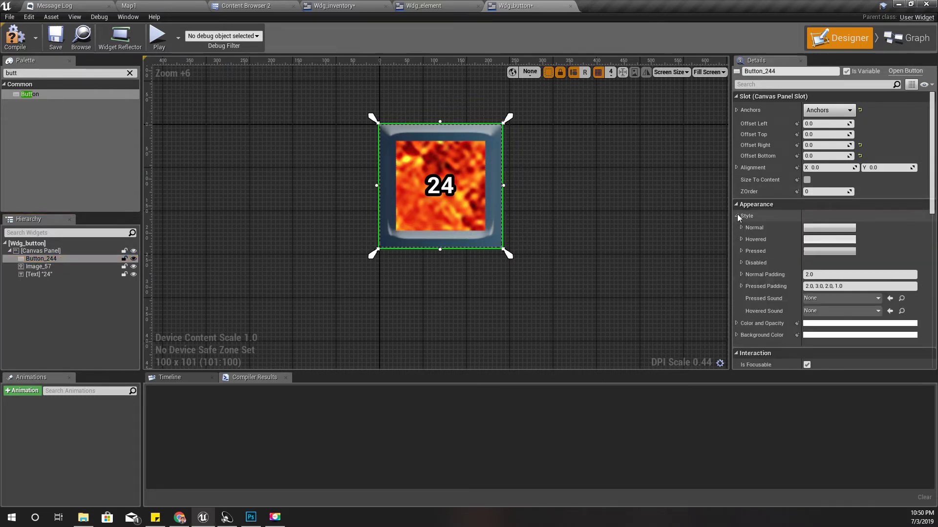
{"action": "scroll", "coordinate": [837, 286], "scroll_direction": "down", "scroll_amount": 5}
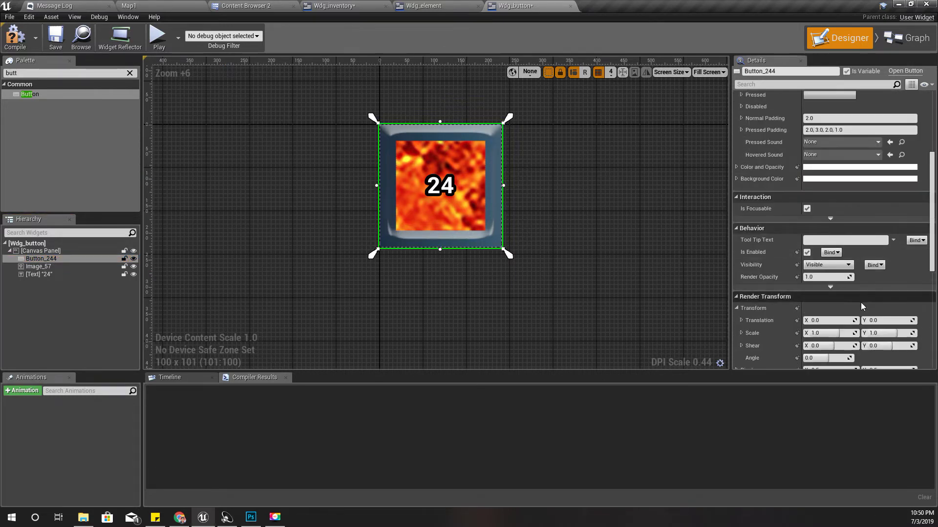
{"action": "scroll", "coordinate": [834, 218], "scroll_direction": "up", "scroll_amount": 5}
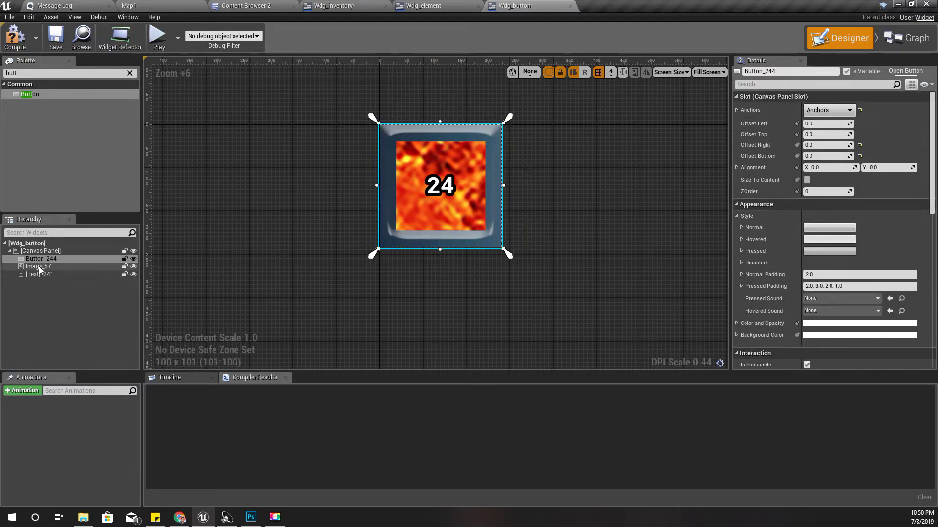
- Nest the fire image, Image_57, inside the button as its child
{"action": "left_click_drag", "start_coordinate": [39, 267], "coordinate": [41, 261]}
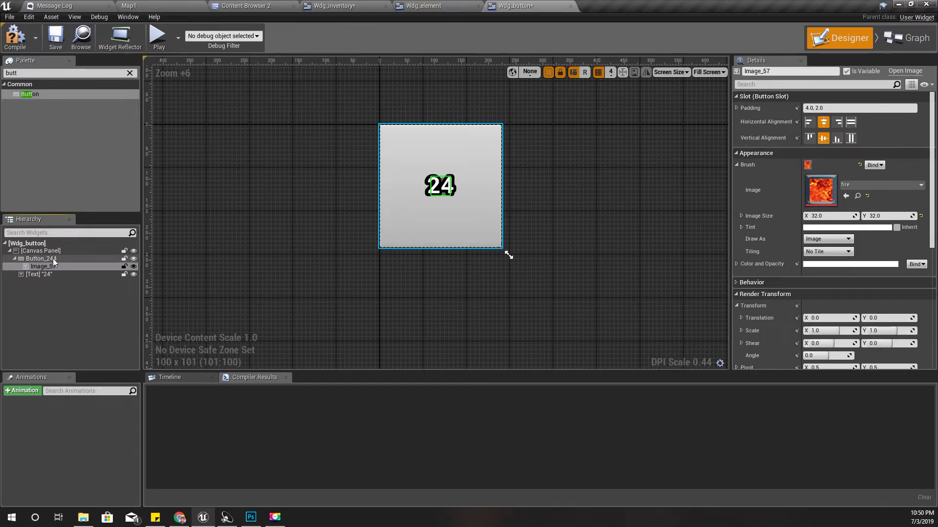
{"action": "scroll", "coordinate": [457, 181], "scroll_direction": "up", "scroll_amount": 1}
{"action": "right_click_drag", "start_coordinate": [457, 181], "coordinate": [699, 312]}
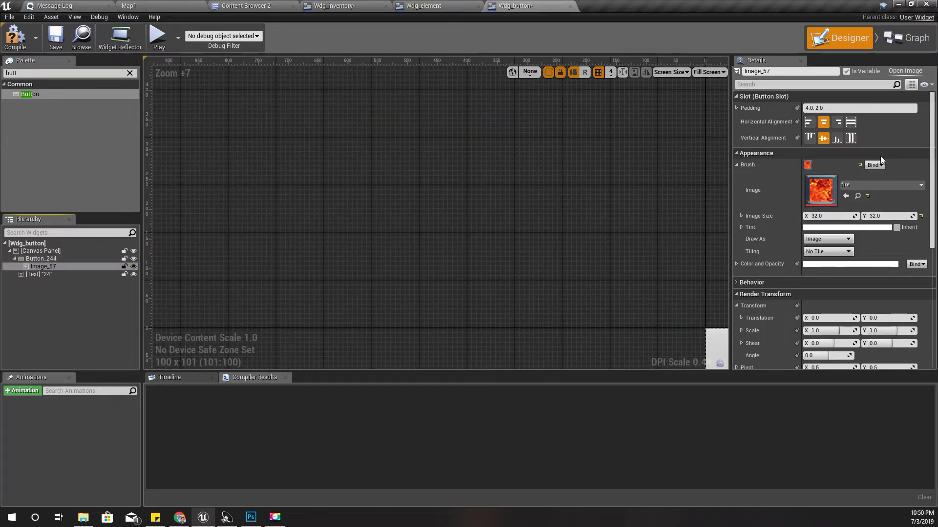
{"action": "scroll", "coordinate": [883, 224], "scroll_direction": "down", "scroll_amount": 2}
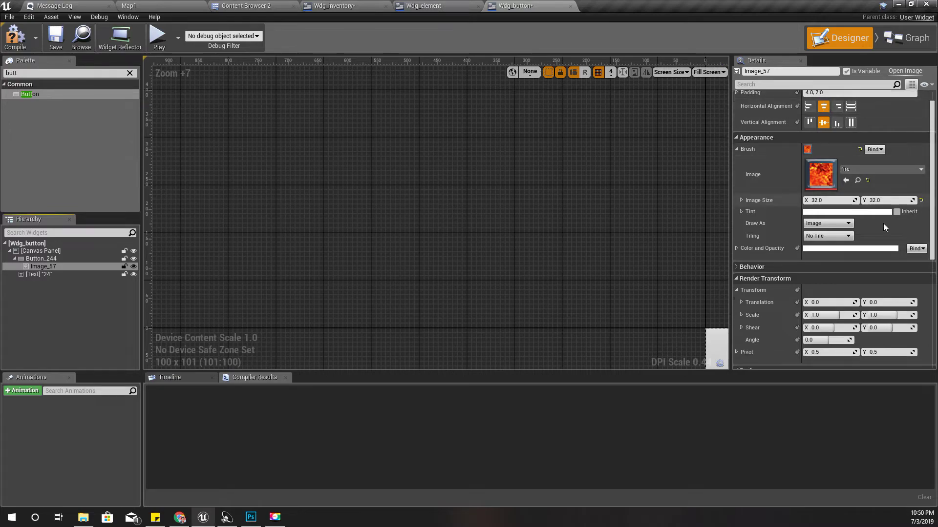
- Set the nested fire image's brush image size to 100 x 100
{"action": "left_click", "coordinate": [61, 274]}
{"action": "left_click", "coordinate": [54, 267]}
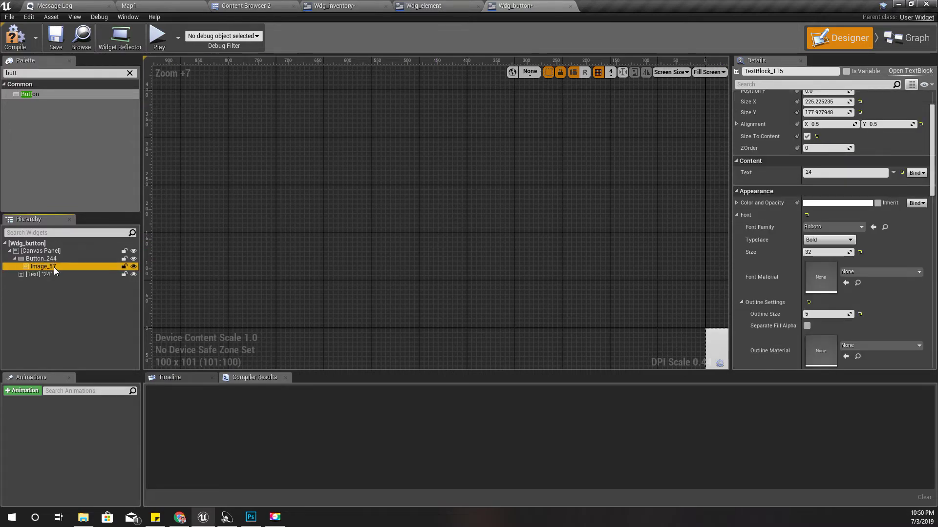
{"action": "key", "text": "Home"}
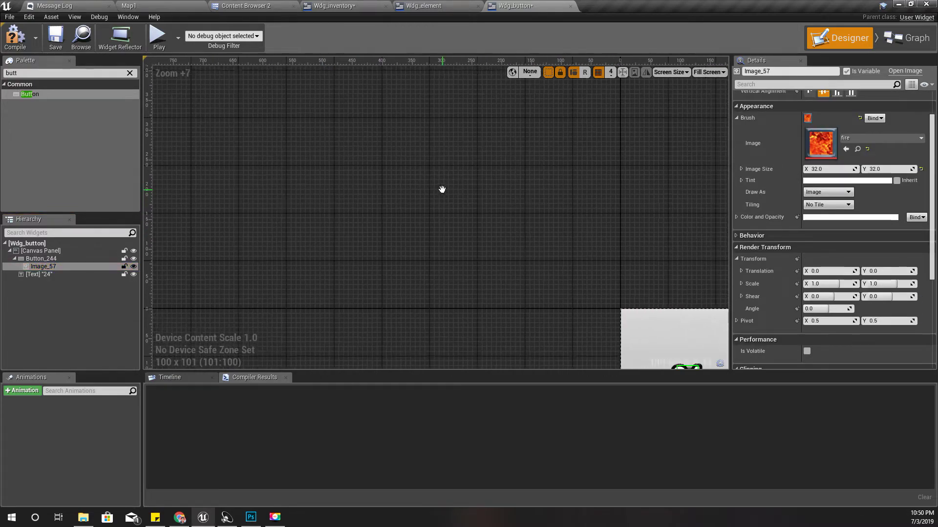
{"action": "scroll", "coordinate": [436, 259], "scroll_direction": "up", "scroll_amount": 2}
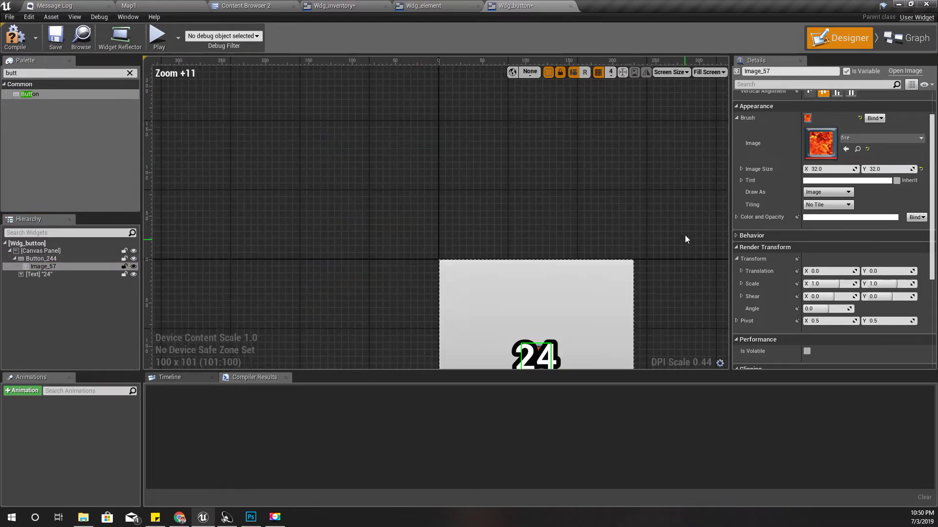
{"action": "right_click_drag", "start_coordinate": [685, 235], "coordinate": [497, 56]}
{"action": "scroll", "coordinate": [835, 193], "scroll_direction": "up", "scroll_amount": 2}
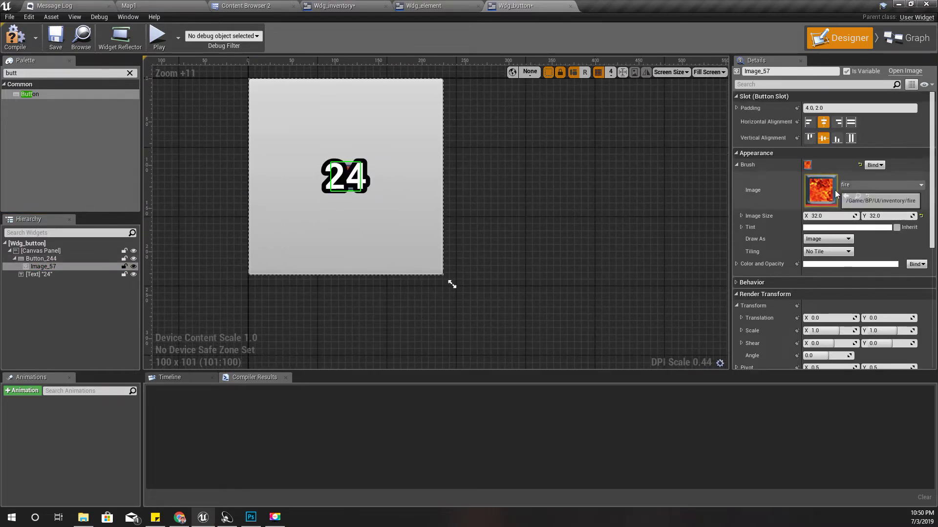
{"action": "left_click", "coordinate": [823, 216]}
{"action": "type", "text": "100"}
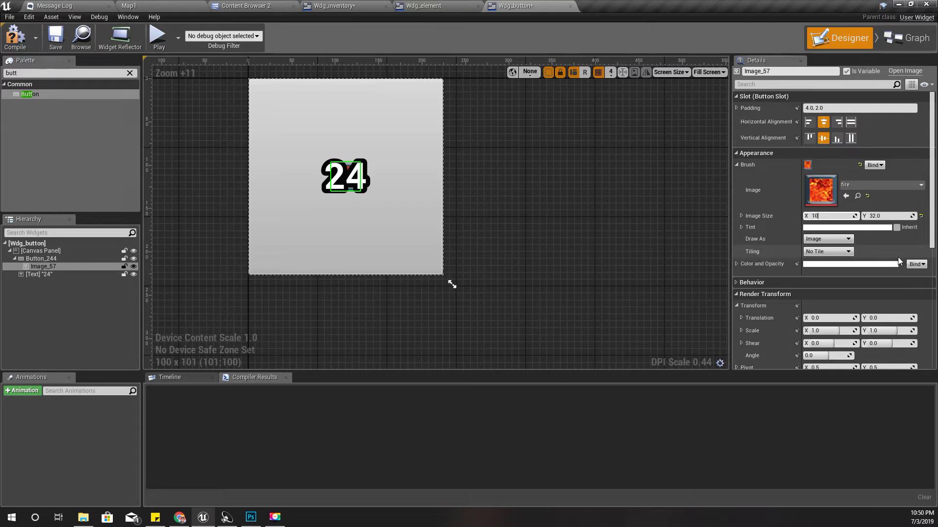
{"action": "key", "text": "Tab"}
{"action": "type", "text": "100"}
{"action": "key", "text": "Return"}
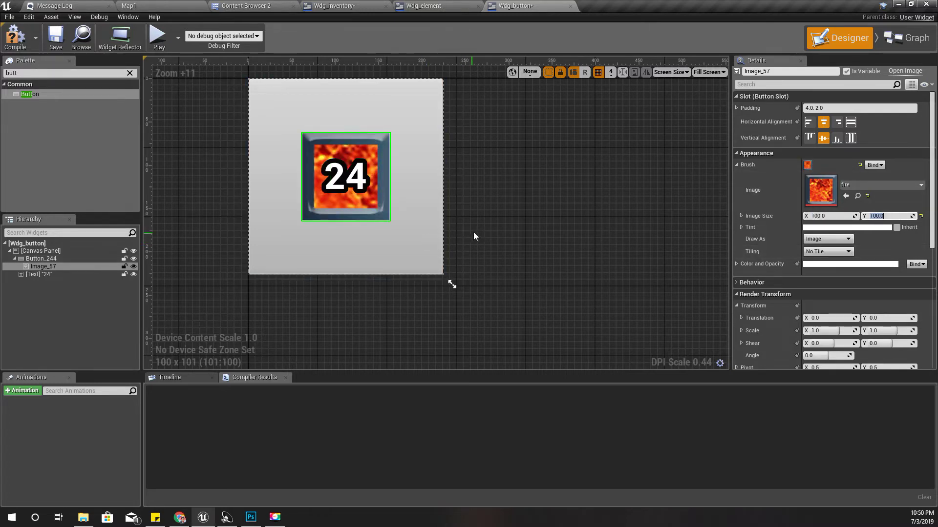
- Set the nested fire image's padding to 0 and make it fill the button horizontally and vertically
{"action": "left_click", "coordinate": [737, 107]}
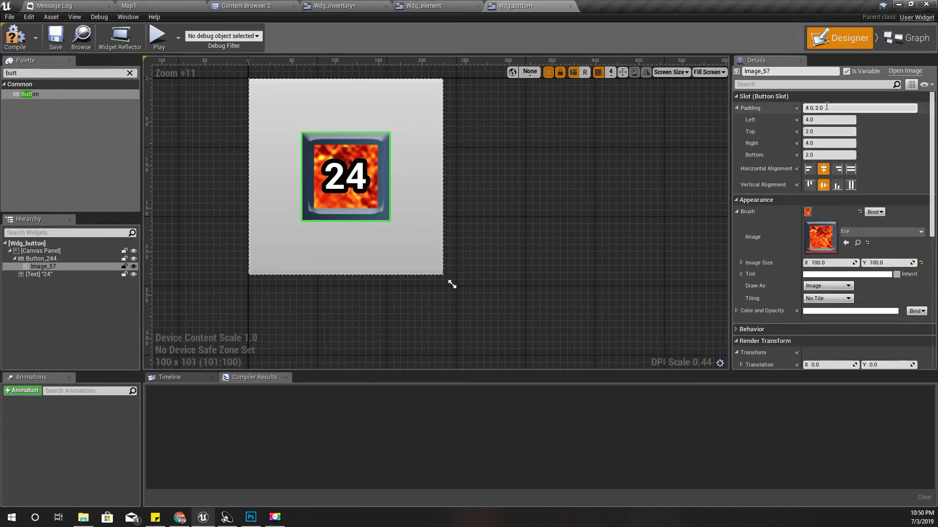
{"action": "left_click", "coordinate": [826, 108]}
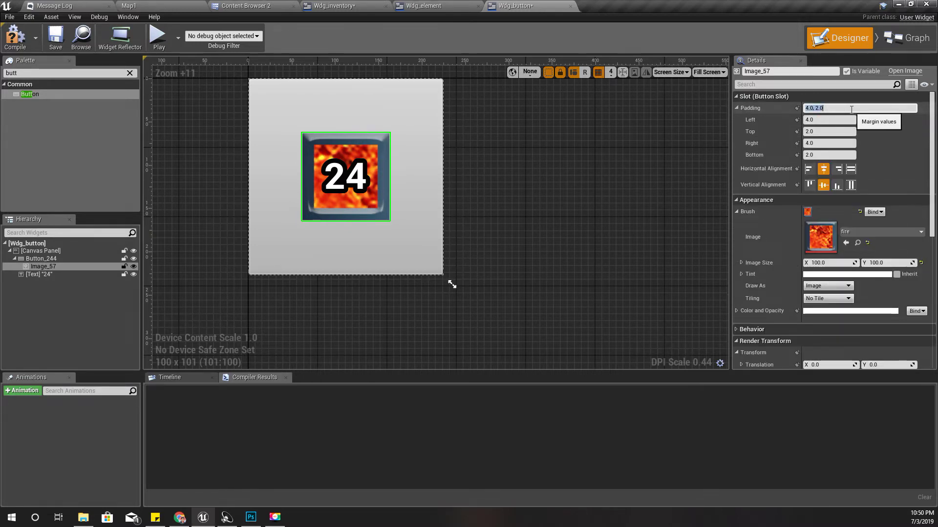
{"action": "type", "text": "0"}
{"action": "key", "text": "Return"}
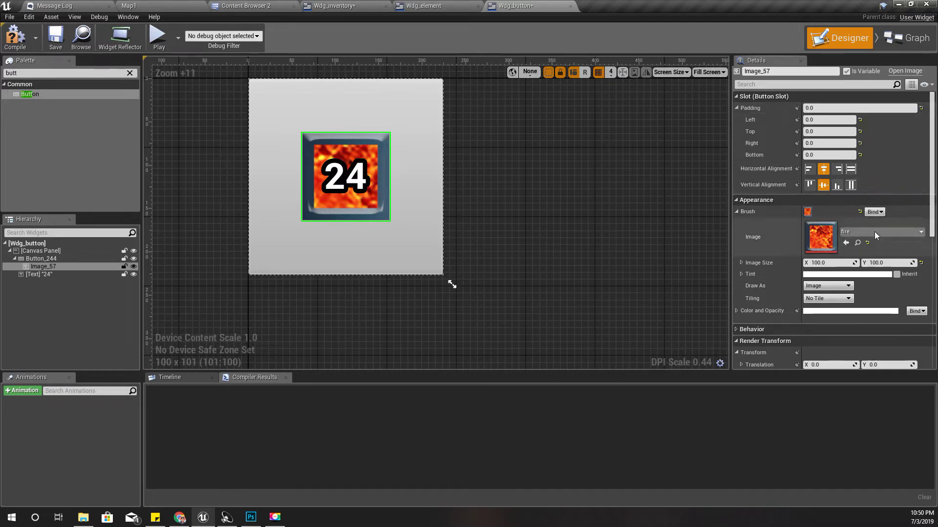
{"action": "left_click", "coordinate": [850, 169]}
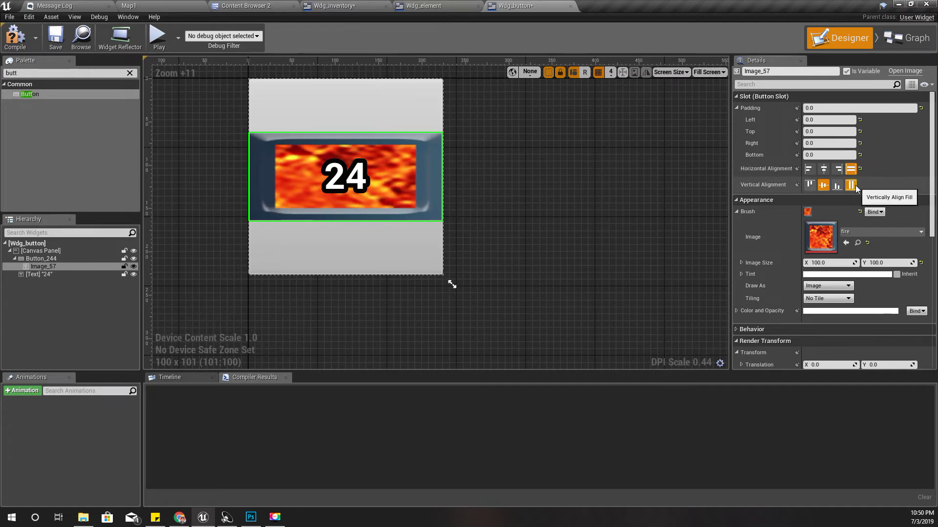
{"action": "left_click", "coordinate": [850, 185]}
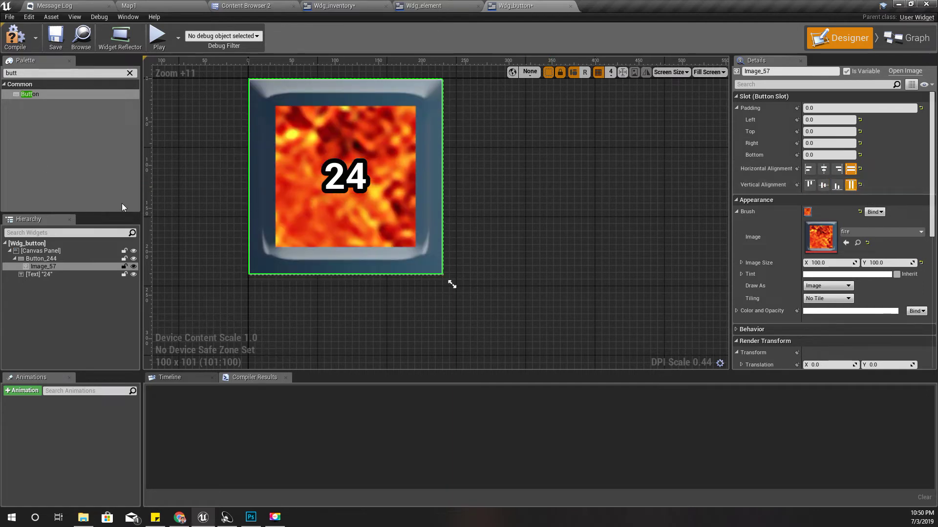
- Compile the Wdg_button widget with its nested fire image and 24 text
{"action": "scroll", "coordinate": [300, 203], "scroll_direction": "down", "scroll_amount": 2}
{"action": "right_click_drag", "start_coordinate": [198, 262], "coordinate": [259, 185]}
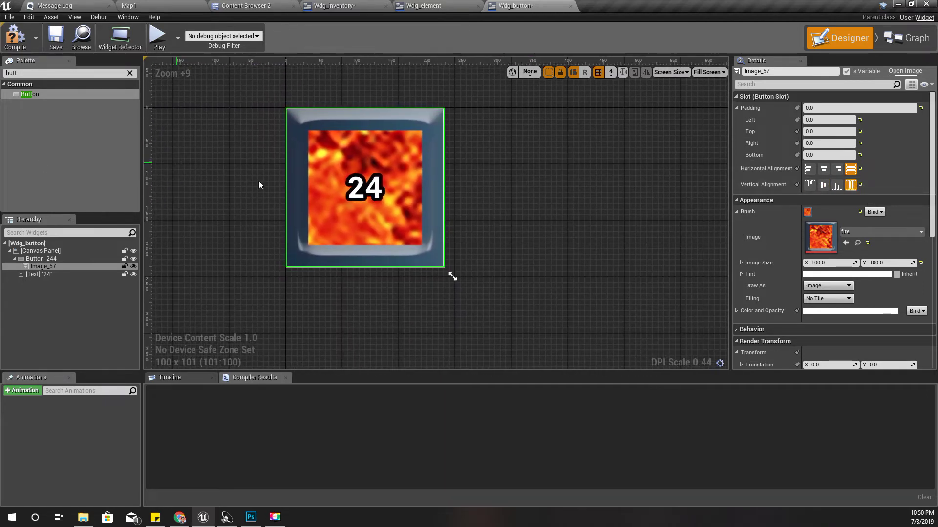
{"action": "left_click", "coordinate": [15, 38]}
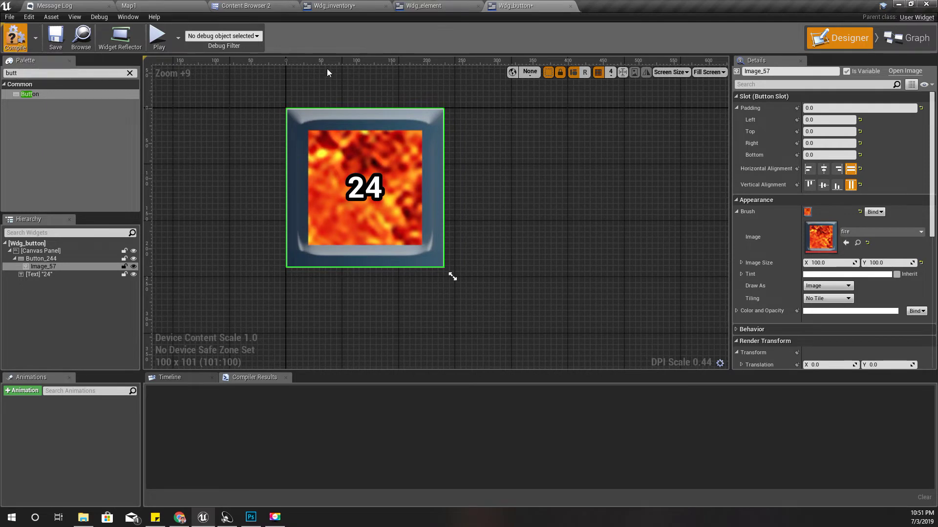
- Play Map1 full screen and open the in-game inventory to check the element button in the Active Elements box
{"action": "left_click", "coordinate": [335, 6]}
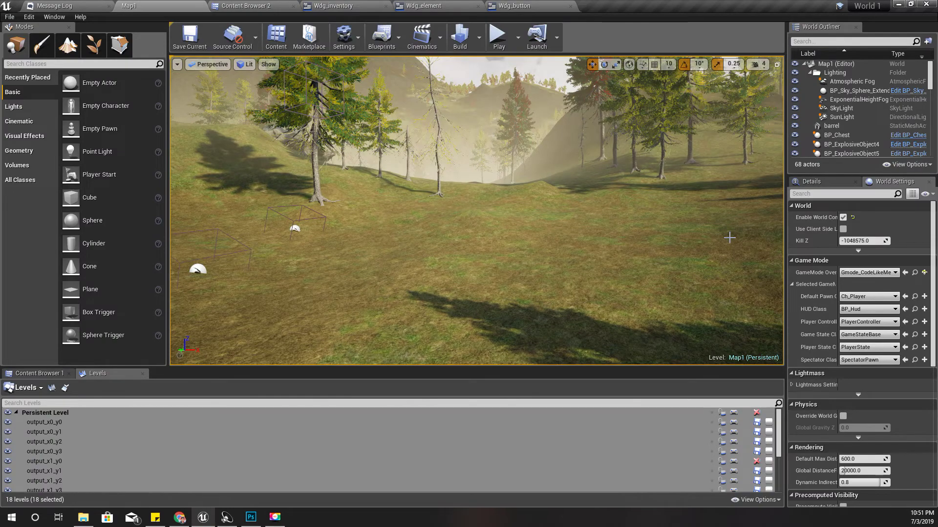
{"action": "key", "text": "F11"}
{"action": "key", "text": "alt+p"}
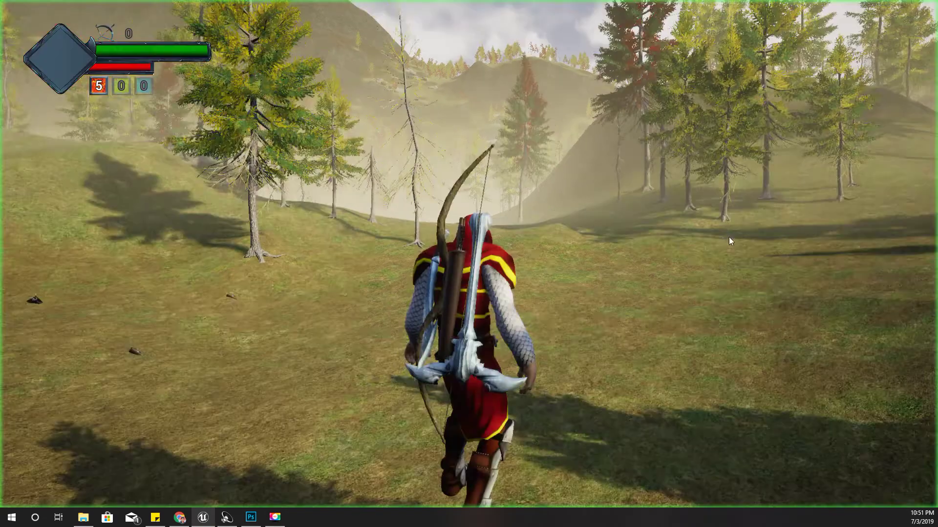
{"action": "key", "text": "w"}
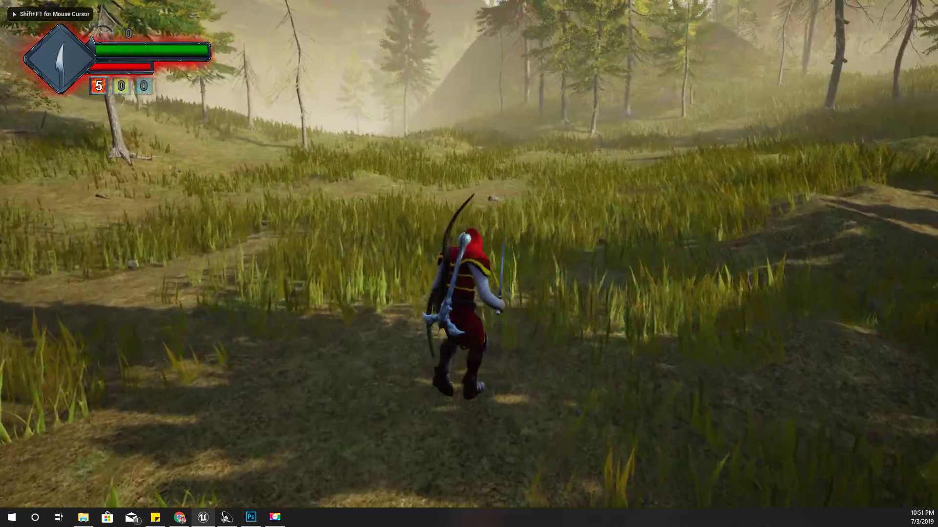
{"action": "key", "text": "i"}
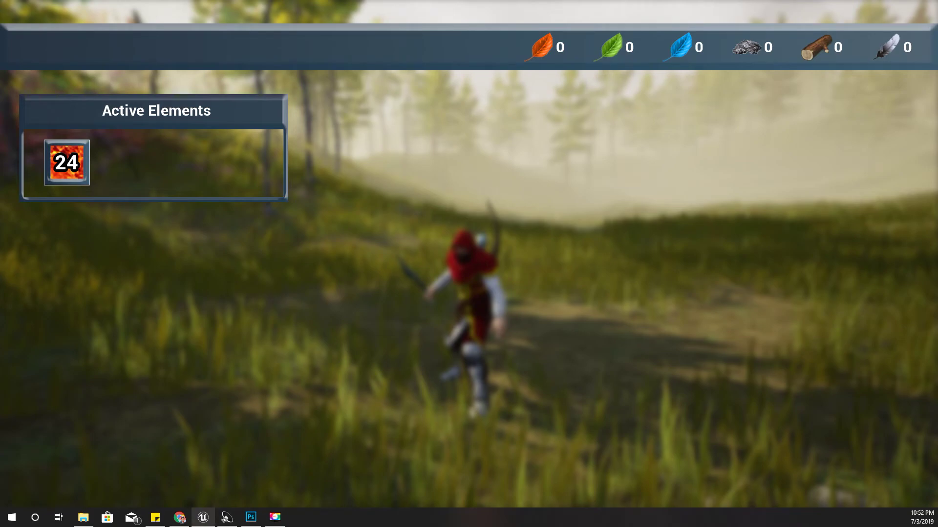
{"action": "key", "text": "Escape"}
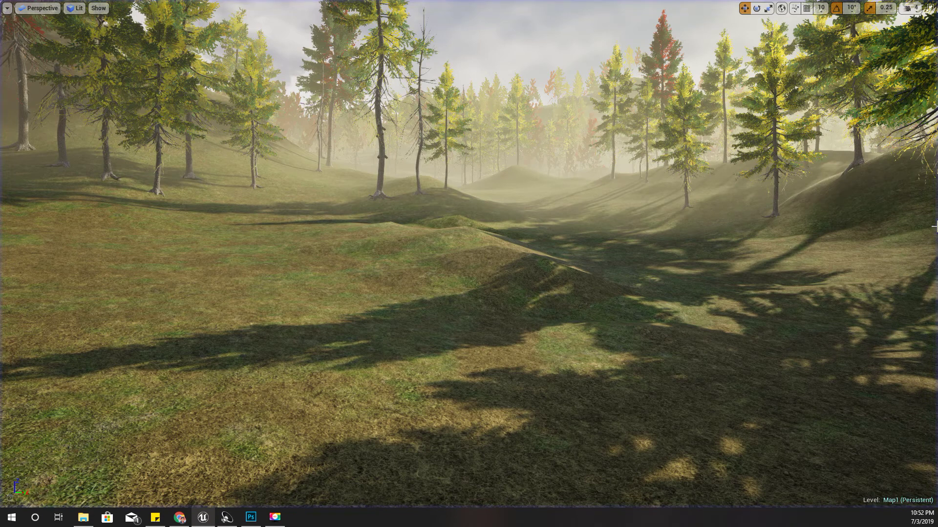
{"action": "key", "text": "F11"}
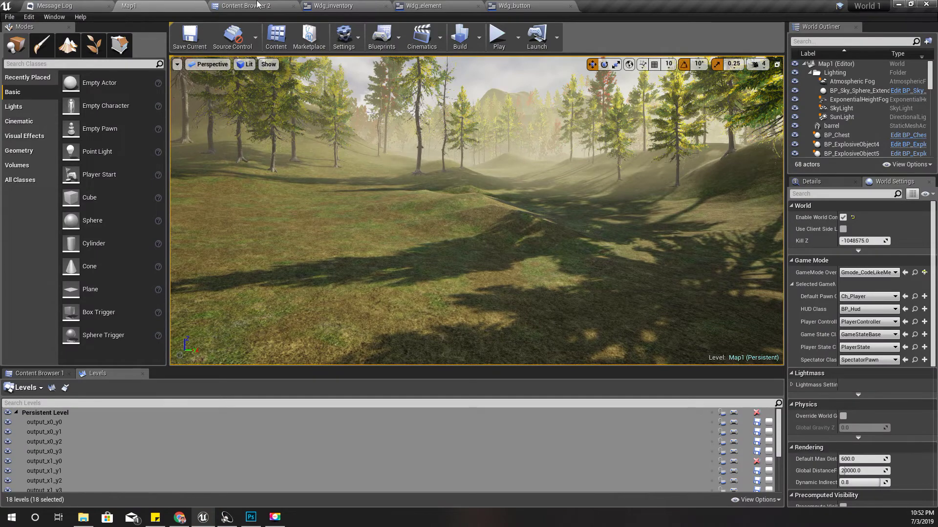
- Open the BP_Hud blueprint from the BP/UI content folder
{"action": "left_click", "coordinate": [513, 5]}
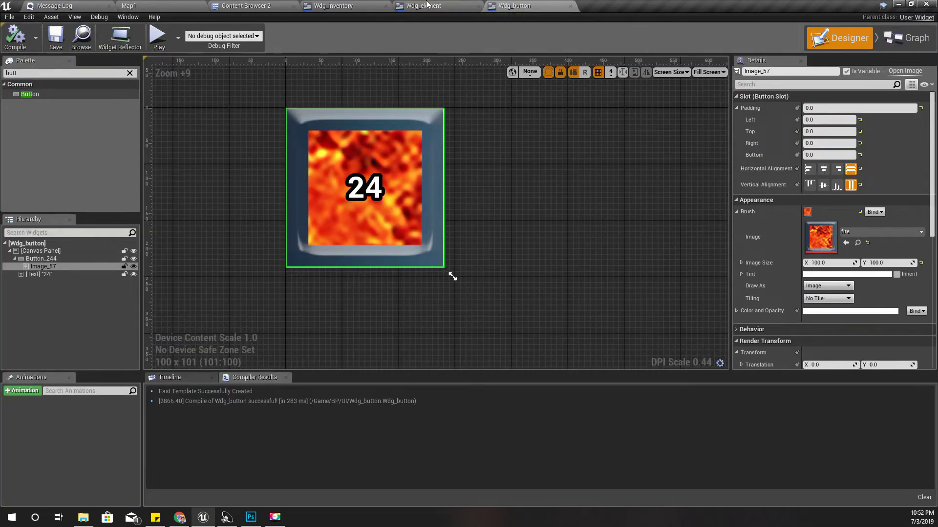
{"action": "left_click", "coordinate": [424, 6]}
{"action": "left_click", "coordinate": [527, 5]}
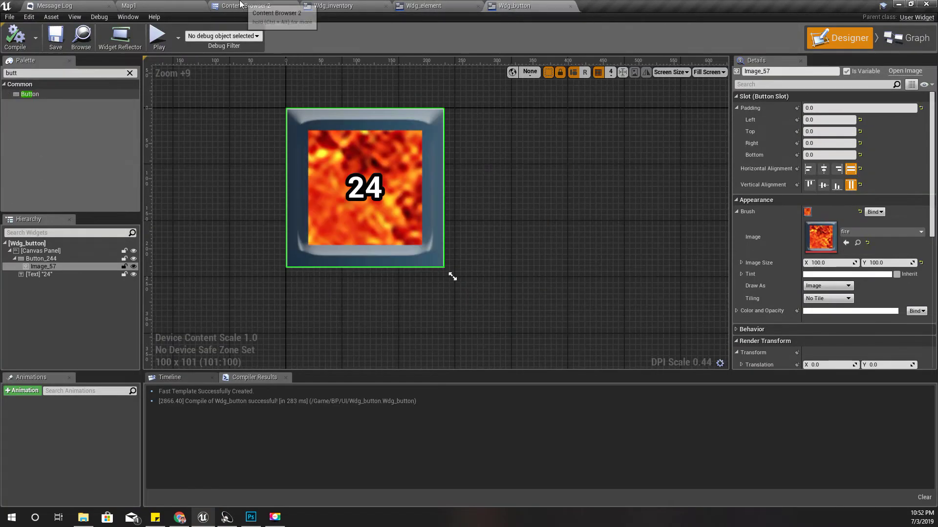
{"action": "left_click", "coordinate": [251, 5]}
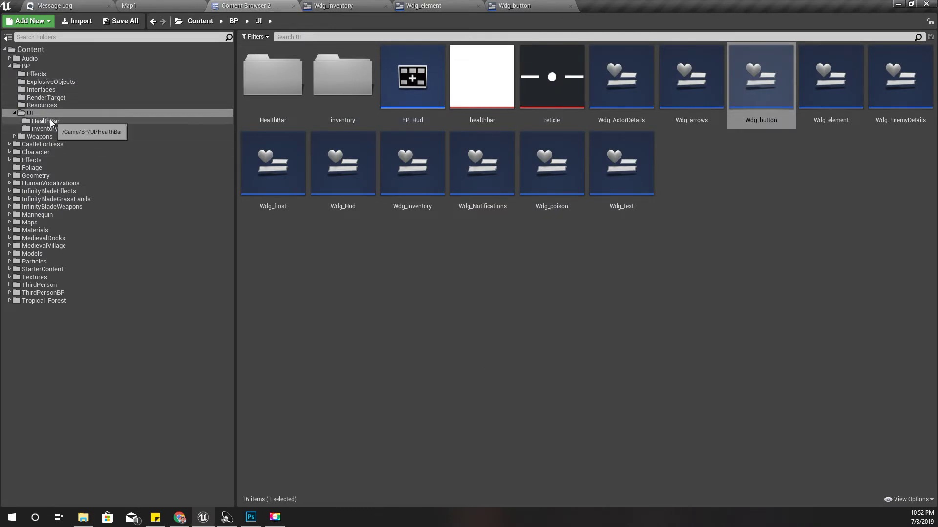
{"action": "left_click", "coordinate": [494, 299]}
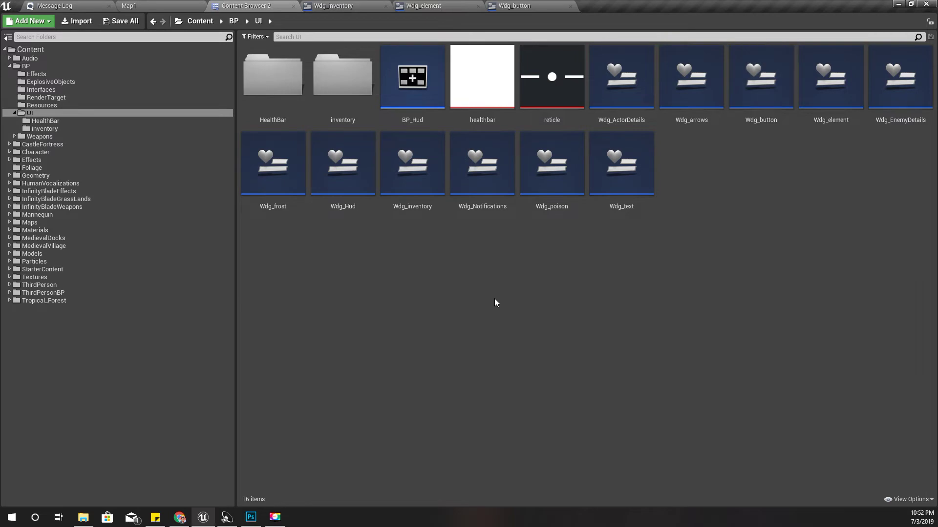
{"action": "double_click", "coordinate": [410, 79]}
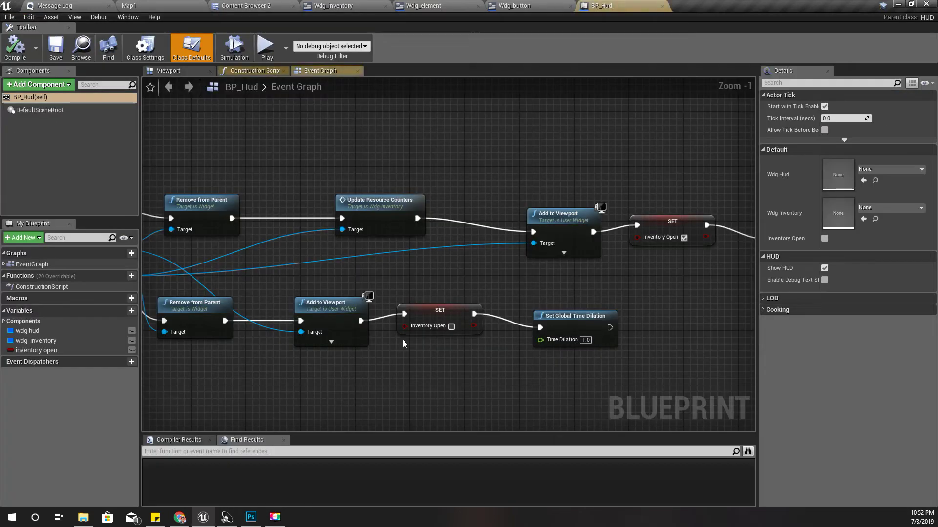
- Shift the nodes following the Toggle Inventory event's Branch away from it to make room for new nodes
{"action": "right_click_drag", "start_coordinate": [403, 343], "coordinate": [525, 361]}
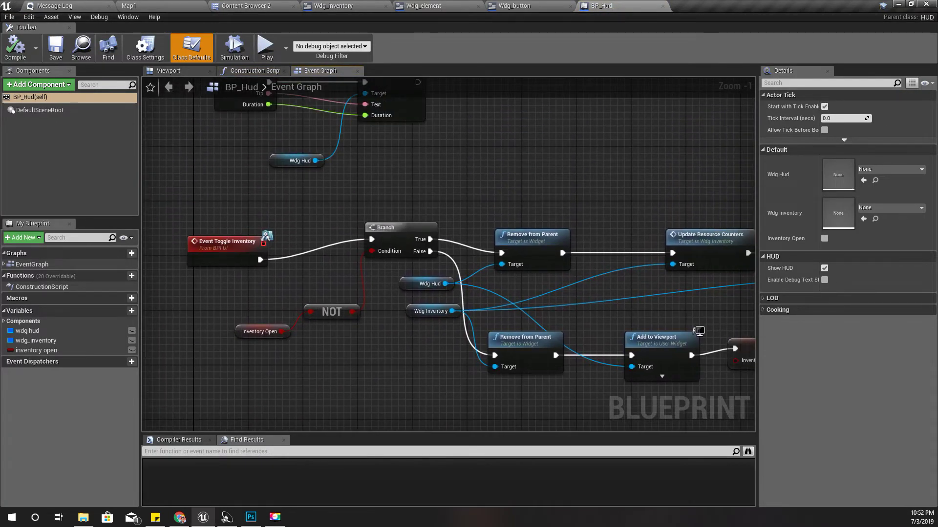
{"action": "right_click_drag", "start_coordinate": [465, 391], "coordinate": [236, 303]}
{"action": "scroll", "coordinate": [236, 303], "scroll_direction": "down", "scroll_amount": 3}
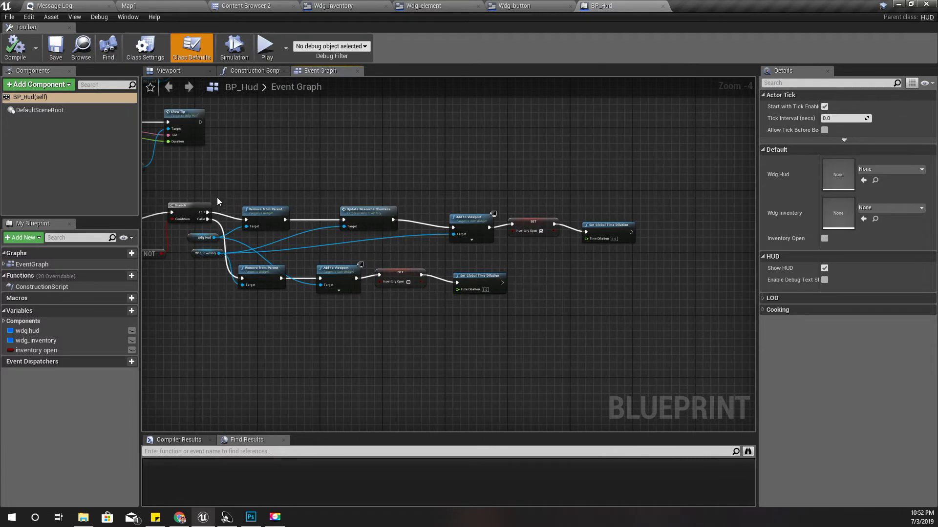
{"action": "left_click_drag", "start_coordinate": [217, 202], "coordinate": [603, 353]}
{"action": "right_click_drag", "start_coordinate": [247, 287], "coordinate": [337, 308]}
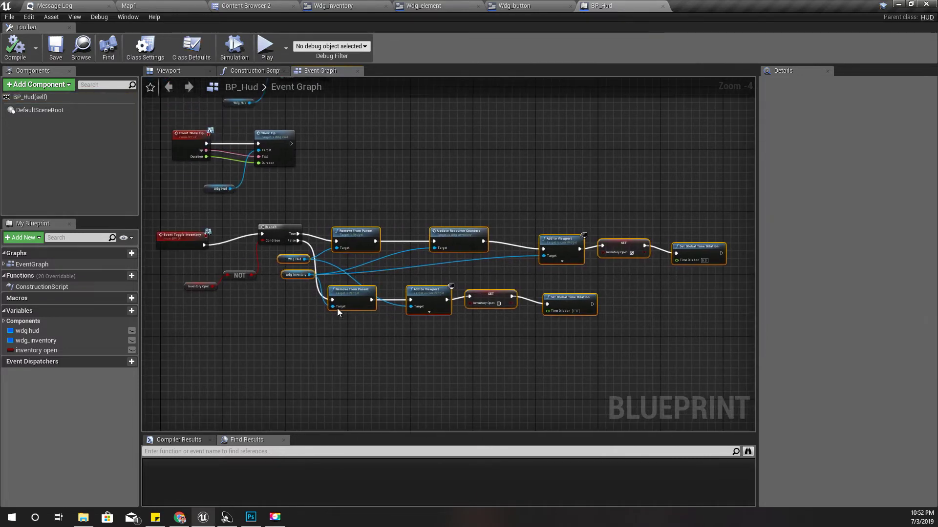
{"action": "scroll", "coordinate": [337, 308], "scroll_direction": "up", "scroll_amount": 3}
{"action": "left_click_drag", "start_coordinate": [368, 180], "coordinate": [454, 179]}
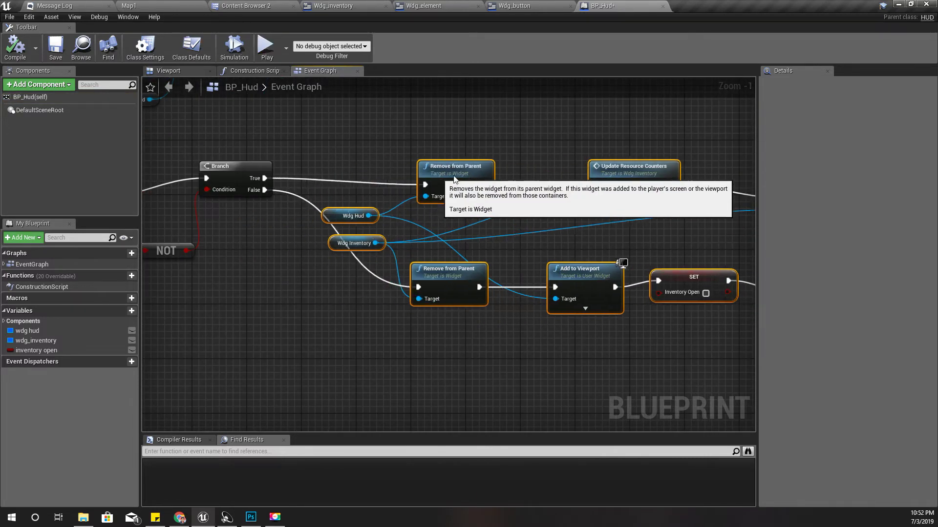
{"action": "right_click_drag", "start_coordinate": [295, 342], "coordinate": [328, 324]}
{"action": "left_click", "coordinate": [335, 227]}
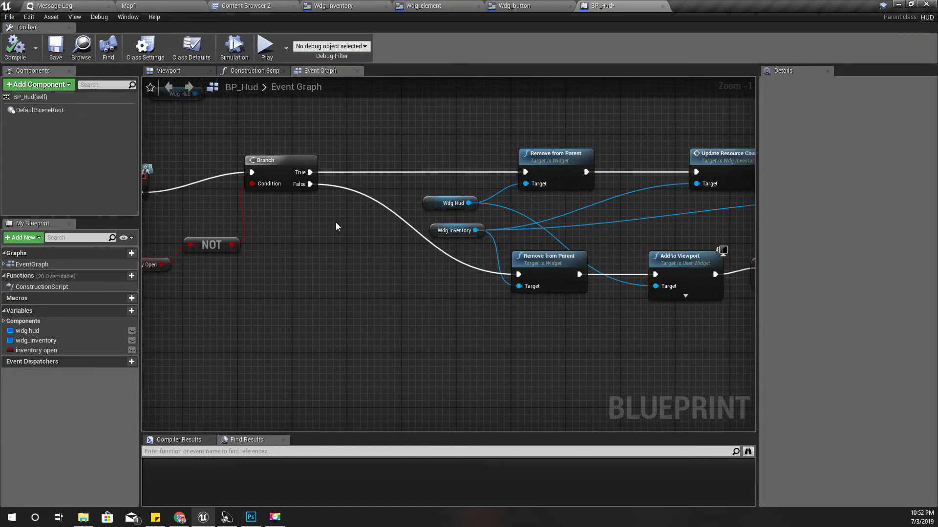
- Insert a Set Input Mode UI Only node on the Branch's True path and place it above the execution line
{"action": "left_click_drag", "start_coordinate": [310, 173], "coordinate": [347, 174]}
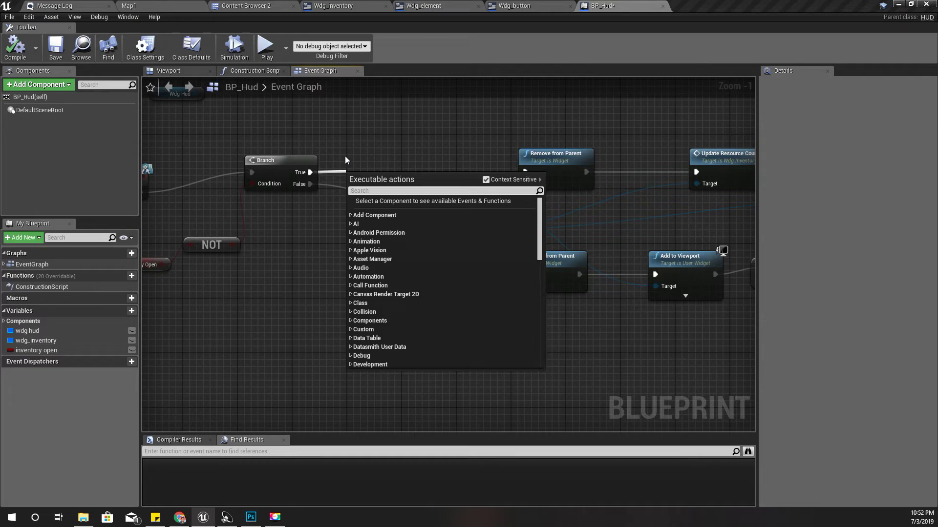
{"action": "left_click", "coordinate": [276, 356]}
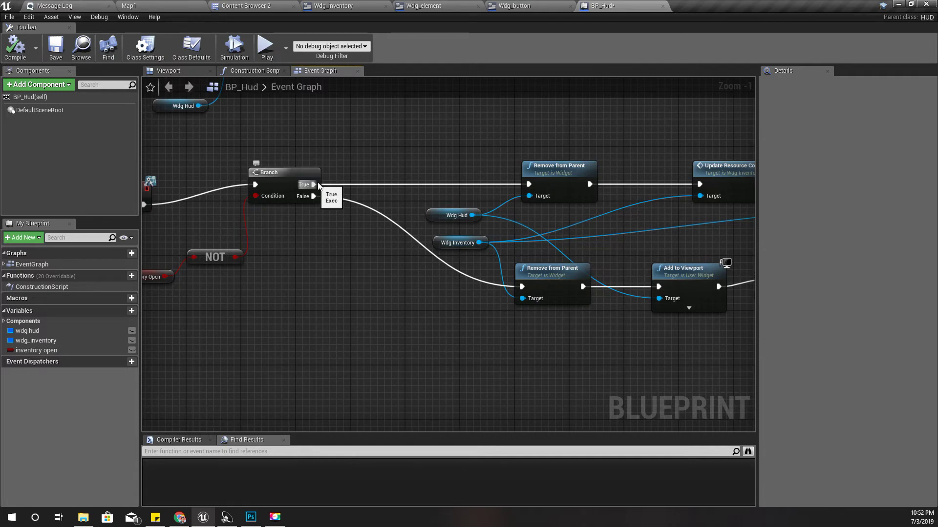
{"action": "left_click_drag", "start_coordinate": [313, 185], "coordinate": [369, 169]}
{"action": "type", "text": "g"}
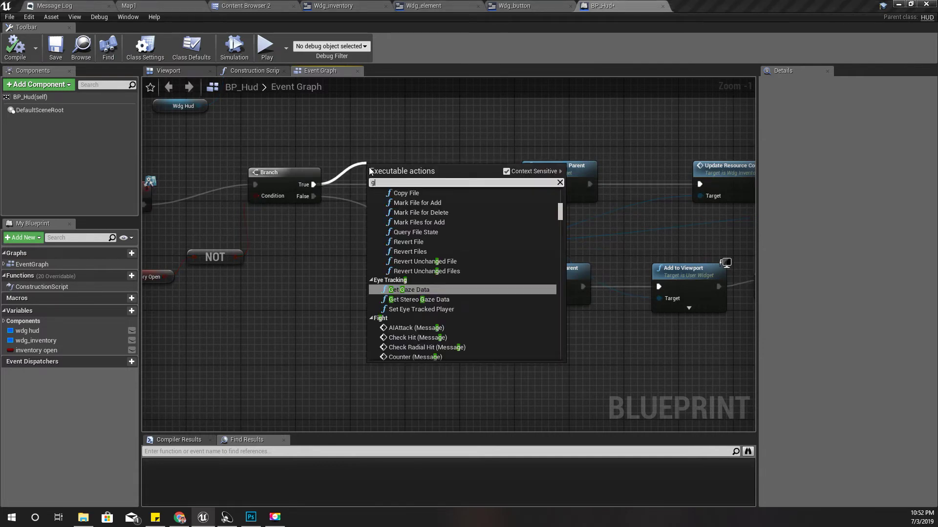
{"action": "key", "text": "BackSpace"}
{"action": "type", "text": "set i"}
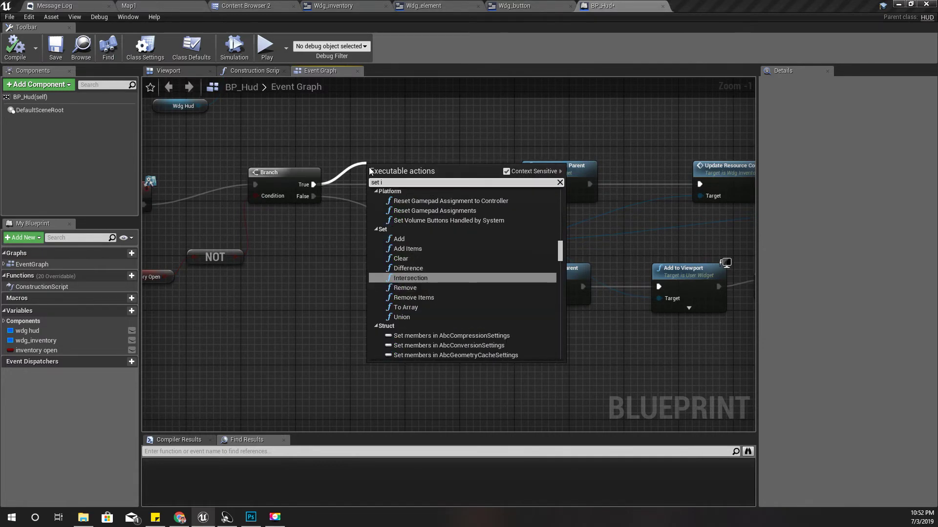
{"action": "type", "text": "nputmo"}
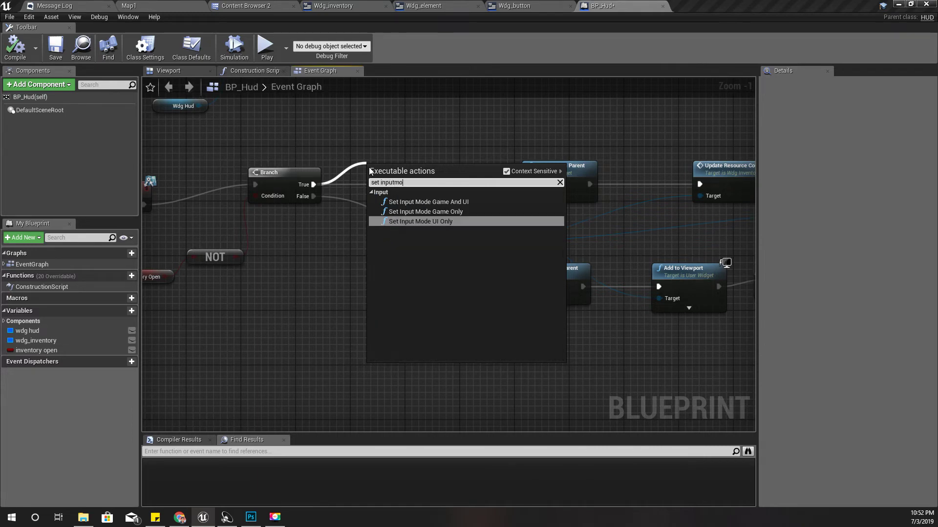
{"action": "key", "text": "Return"}
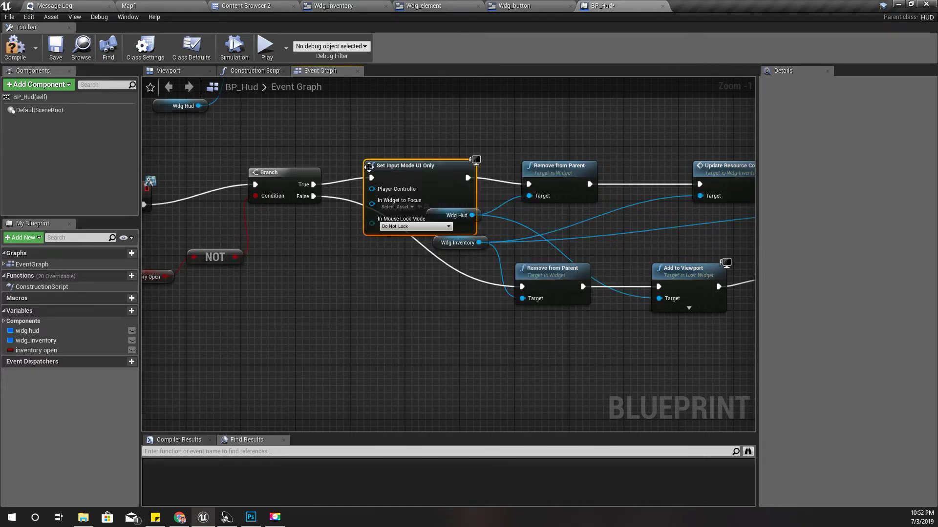
{"action": "left_click_drag", "start_coordinate": [378, 167], "coordinate": [379, 91]}
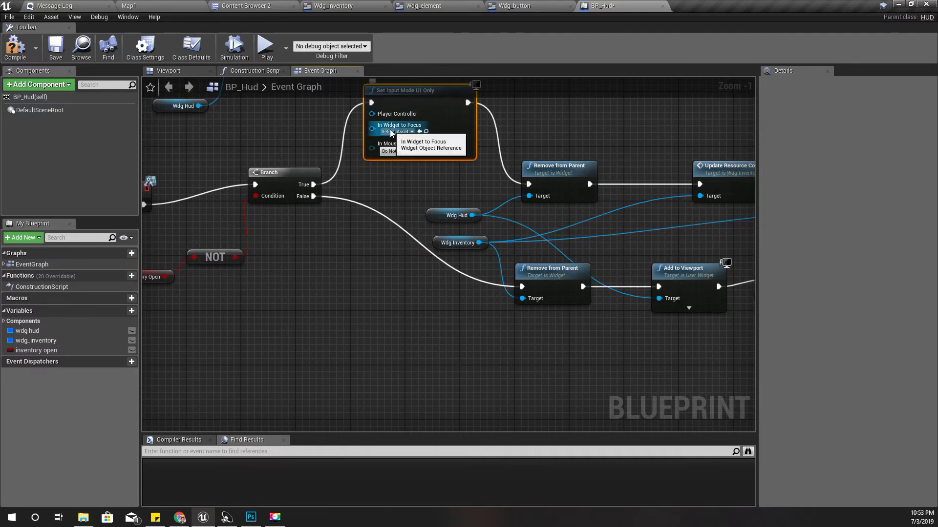
- Connect the Wdg Hud variable to the In Widget to Focus input of Set Input Mode UI Only
{"action": "right_click", "coordinate": [296, 286]}
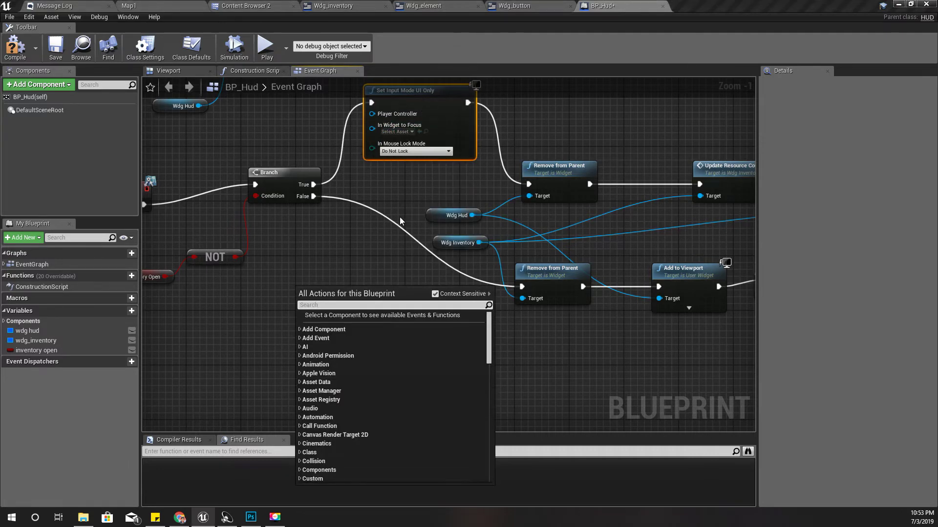
{"action": "right_click_drag", "start_coordinate": [399, 217], "coordinate": [323, 247]}
{"action": "left_click_drag", "start_coordinate": [393, 246], "coordinate": [294, 158]}
{"action": "right_click_drag", "start_coordinate": [315, 236], "coordinate": [341, 217]}
- Insert a Set Input Mode Game Only node between the Branch's False output and Remove from Parent
{"action": "left_click_drag", "start_coordinate": [262, 207], "coordinate": [267, 233]}
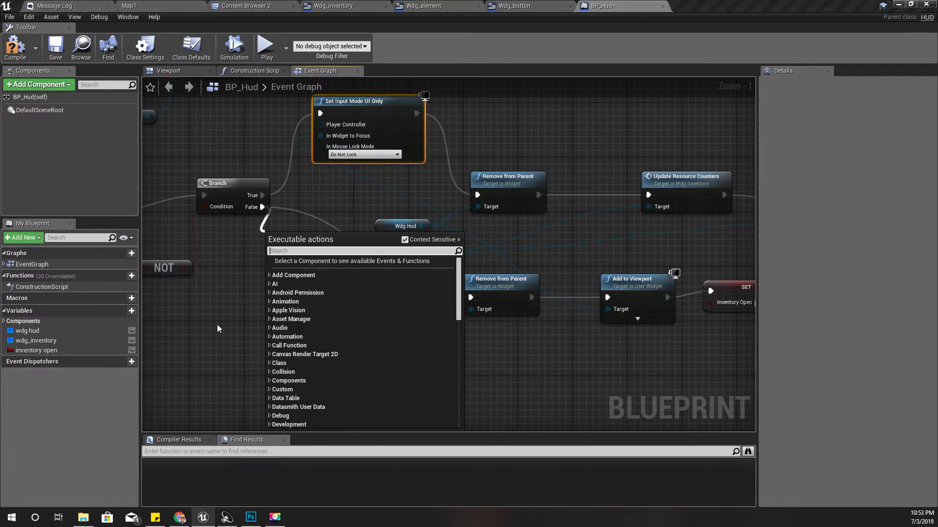
{"action": "right_click_drag", "start_coordinate": [217, 324], "coordinate": [316, 348]}
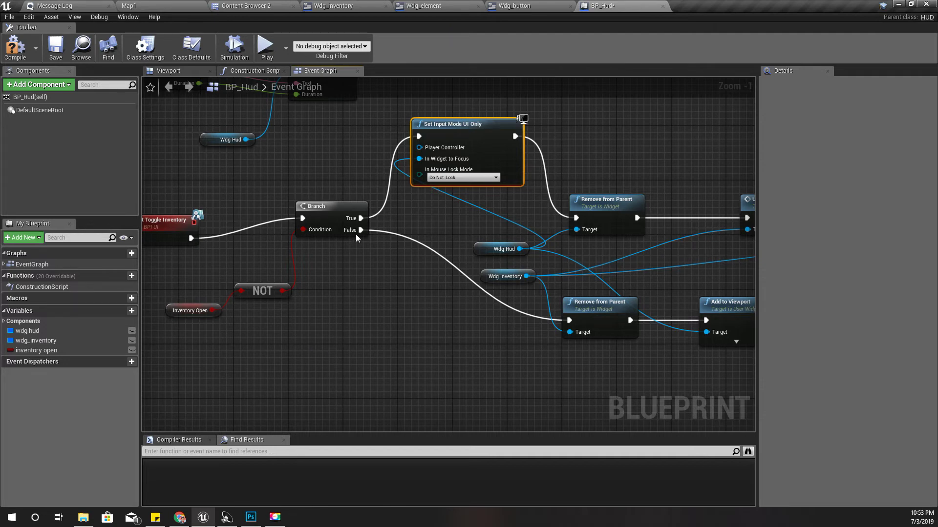
{"action": "left_click_drag", "start_coordinate": [358, 233], "coordinate": [390, 283]}
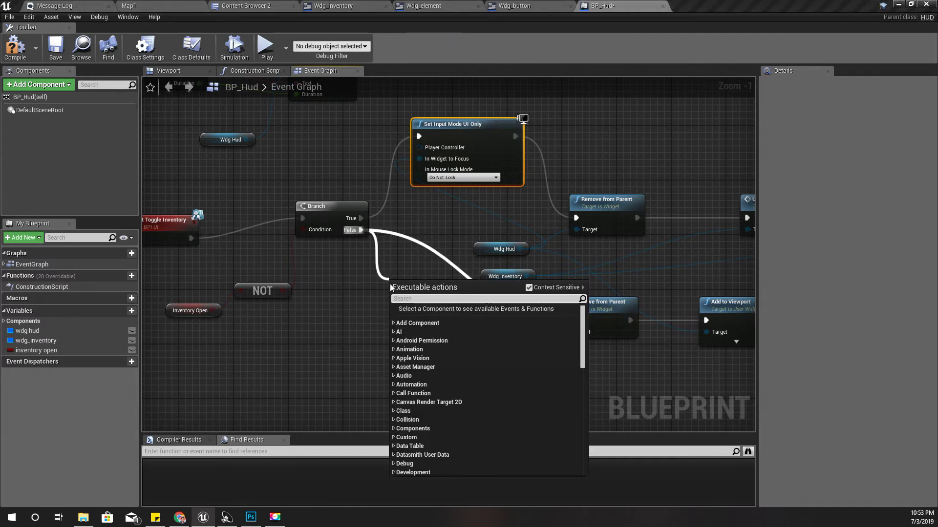
{"action": "type", "text": "set inven"}
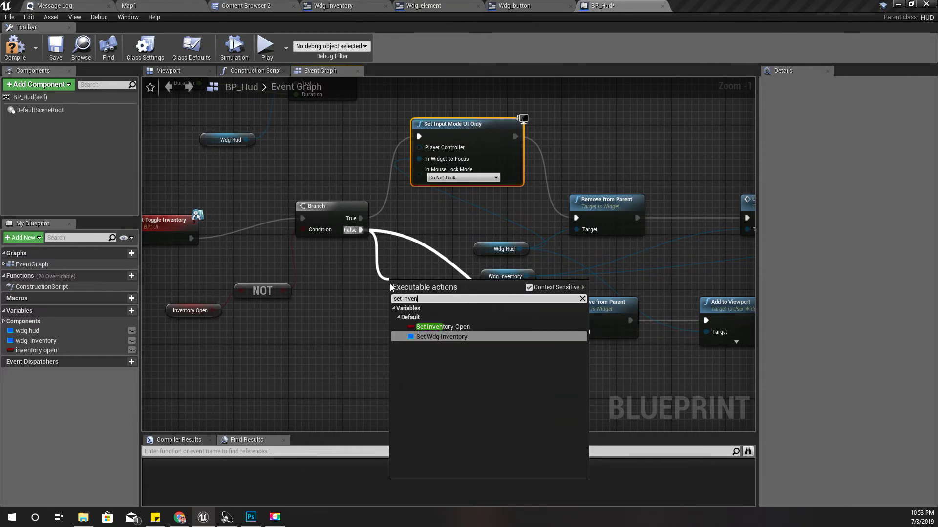
{"action": "key", "text": "BackSpace"}
{"action": "key", "text": "BackSpace"}
{"action": "key", "text": "BackSpace"}
{"action": "type", "text": "p"}
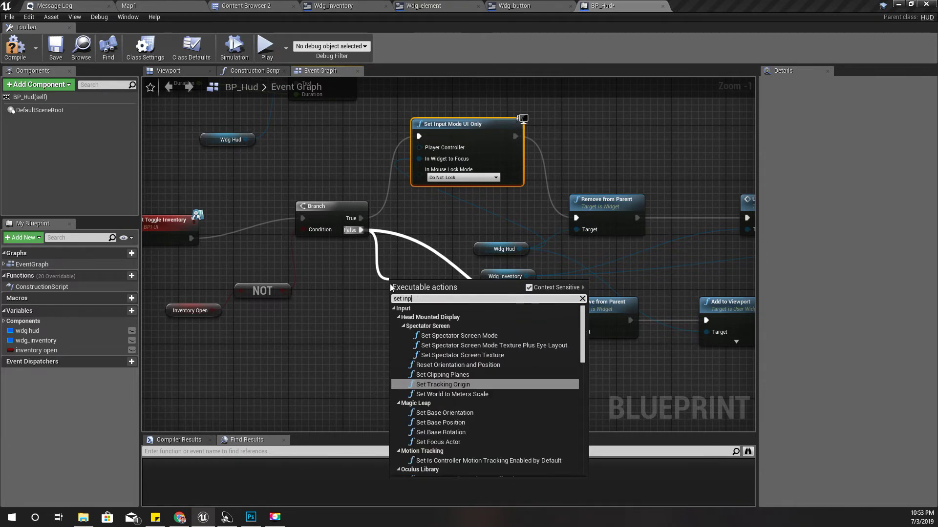
{"action": "type", "text": "utmo"}
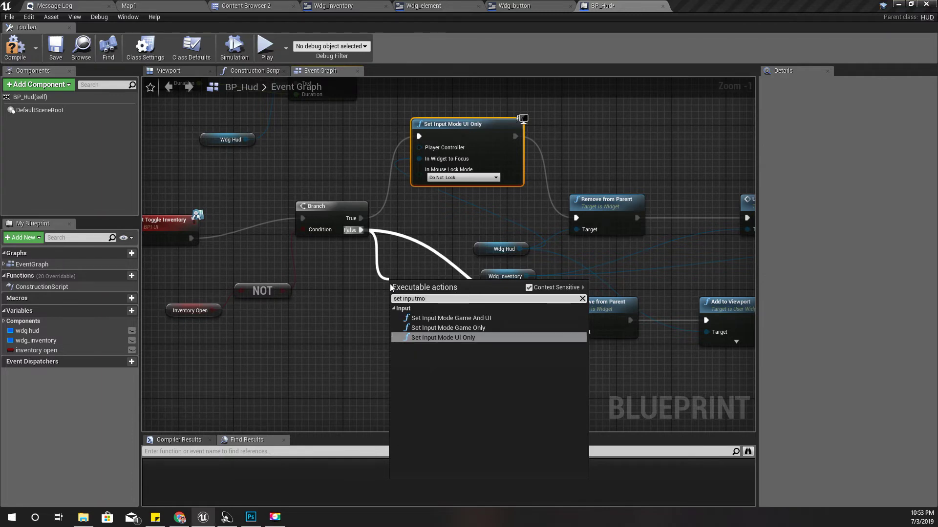
{"action": "key", "text": "Up"}
{"action": "key", "text": "Return"}
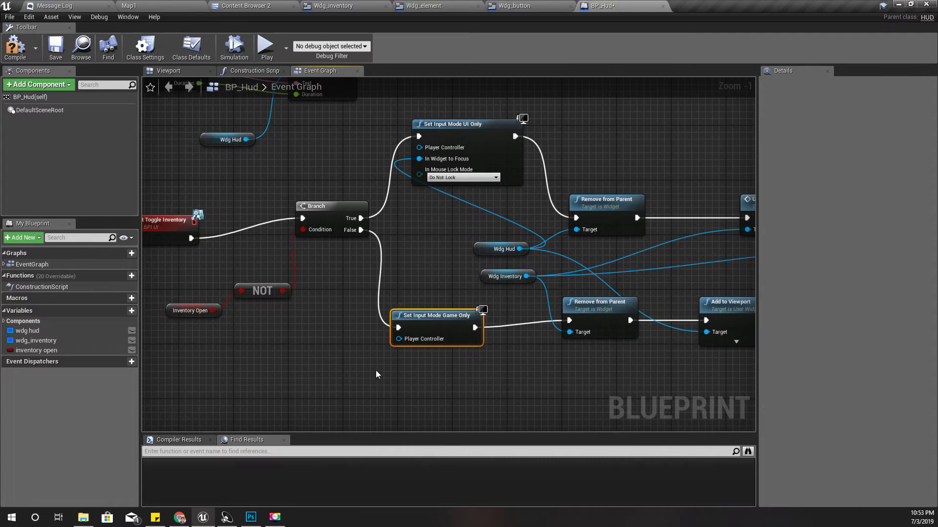
- Add a Get Player Controller node and connect it to the Player Controller inputs of both Set Input Mode nodes
{"action": "scroll", "coordinate": [377, 368], "scroll_direction": "up", "scroll_amount": 1}
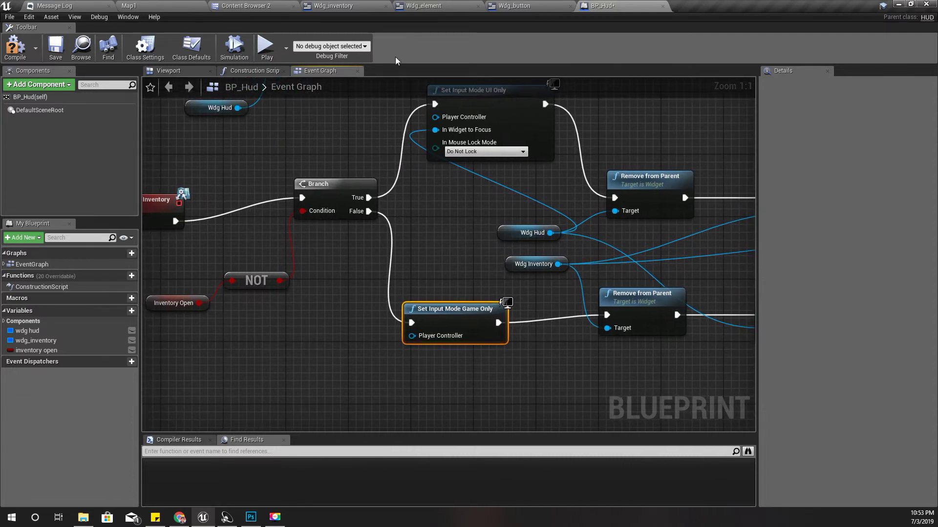
{"action": "left_click_drag", "start_coordinate": [436, 117], "coordinate": [311, 348]}
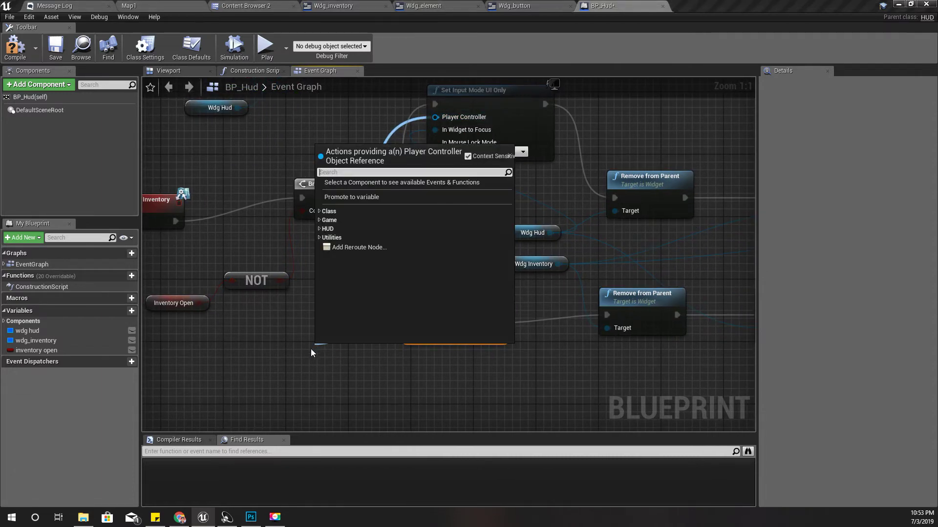
{"action": "type", "text": "get player"}
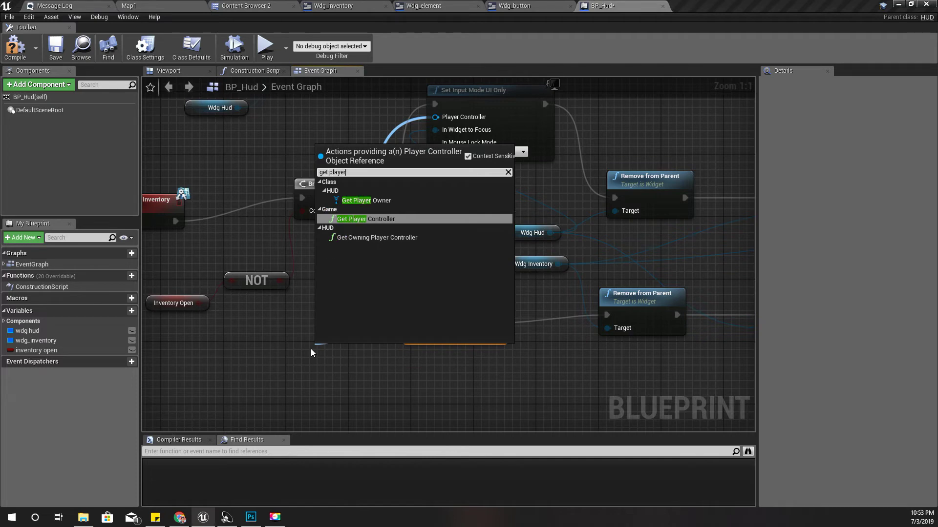
{"action": "key", "text": "Return"}
{"action": "left_click_drag", "start_coordinate": [395, 363], "coordinate": [412, 336]}
{"action": "right_click_drag", "start_coordinate": [535, 405], "coordinate": [546, 377]}
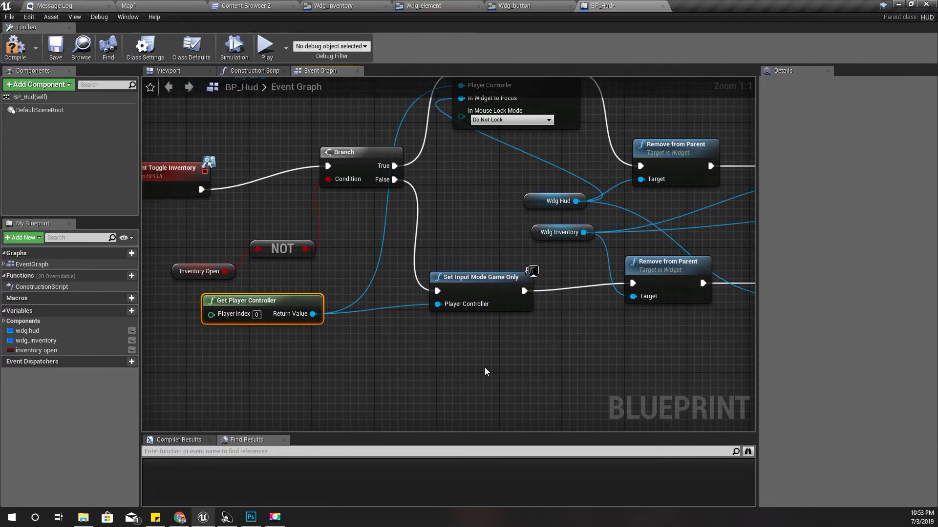
- Reposition the Branch node and align the Event Toggle Inventory node beside it so their execution wire runs straight
{"action": "right_click_drag", "start_coordinate": [484, 367], "coordinate": [487, 338]}
{"action": "left_click_drag", "start_coordinate": [429, 231], "coordinate": [351, 238]}
{"action": "left_click_drag", "start_coordinate": [221, 241], "coordinate": [213, 223]}
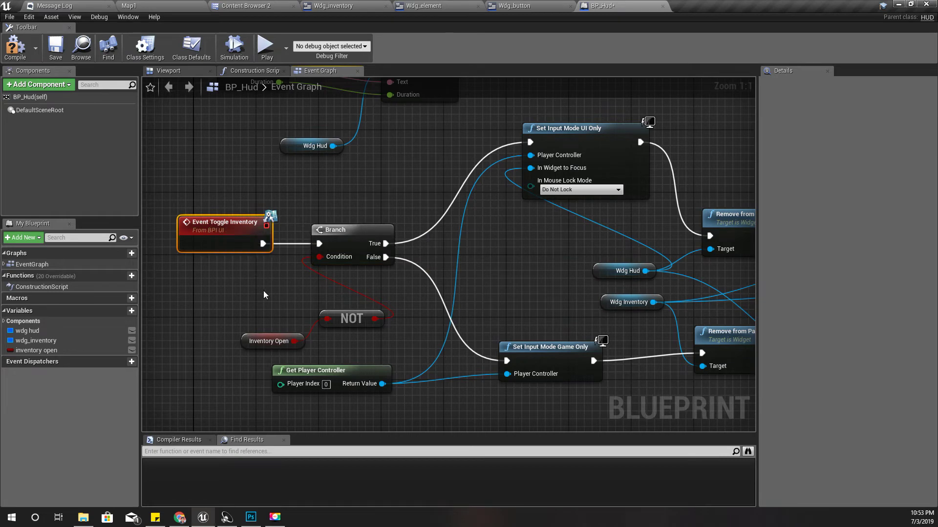
{"action": "right_click_drag", "start_coordinate": [258, 290], "coordinate": [237, 244]}
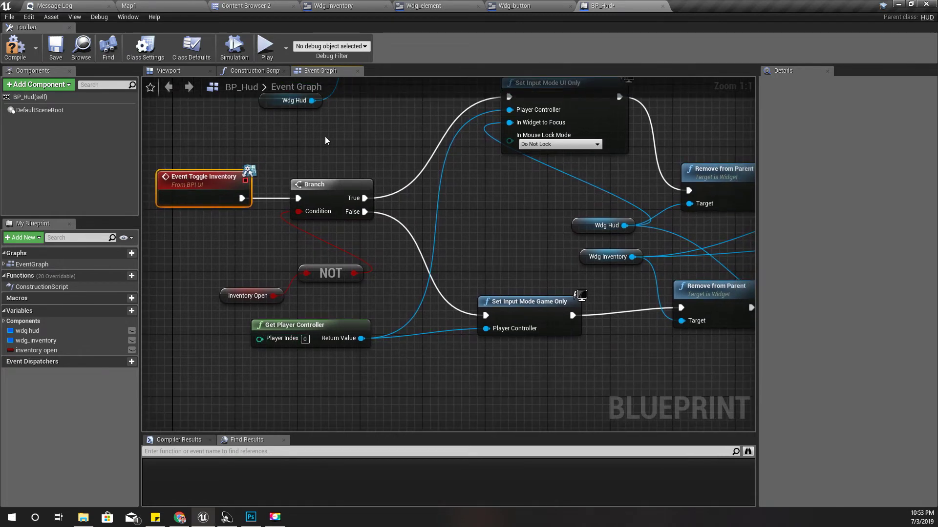
{"action": "right_click_drag", "start_coordinate": [171, 226], "coordinate": [245, 243]}
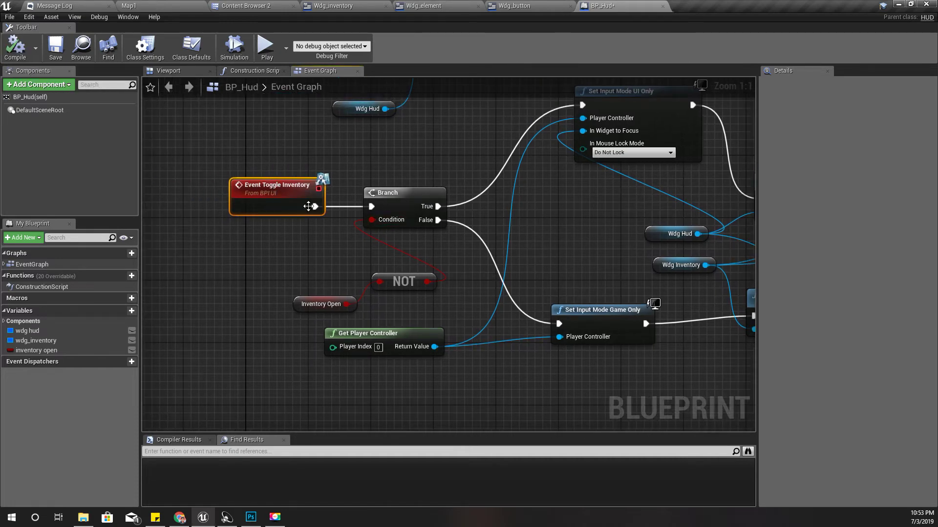
{"action": "mouse_move", "coordinate": [299, 262]}
{"action": "right_mouse_down"}
{"action": "mouse_move", "coordinate": [307, 266]}
{"action": "mouse_move", "coordinate": [291, 275]}
{"action": "right_mouse_up"}
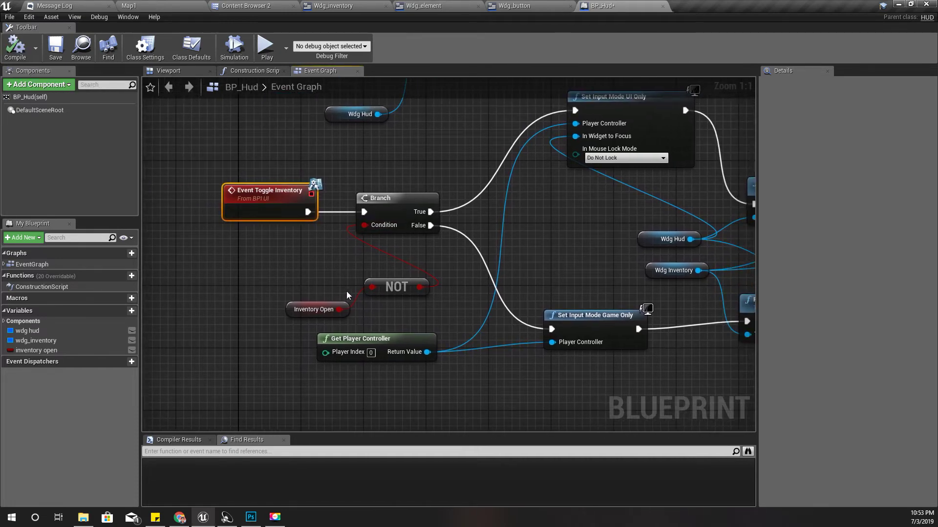
{"action": "left_click_drag", "start_coordinate": [301, 273], "coordinate": [382, 303]}
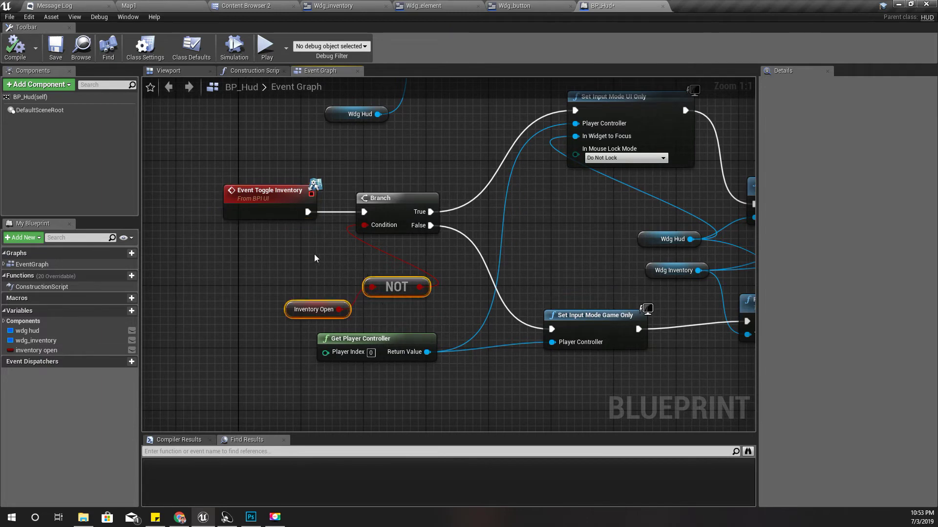
{"action": "right_click_drag", "start_coordinate": [314, 256], "coordinate": [280, 269]}
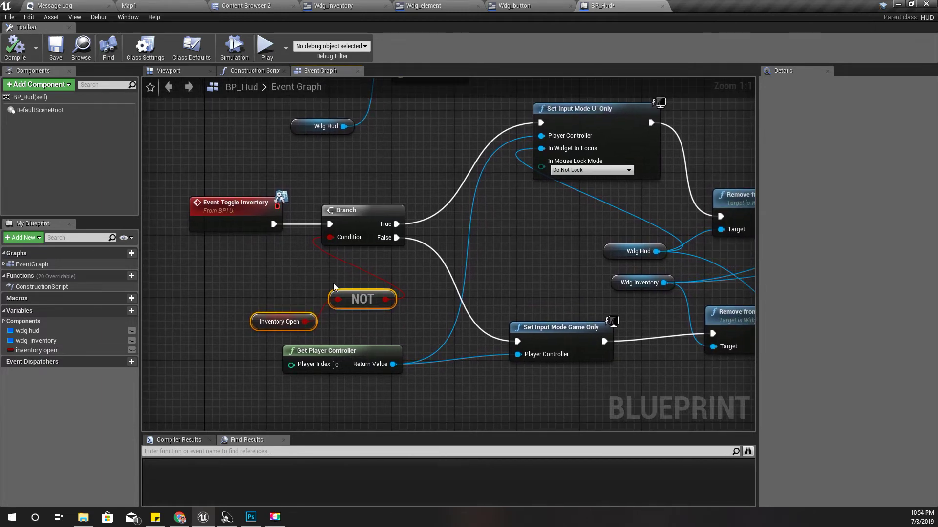
{"action": "right_click_drag", "start_coordinate": [321, 291], "coordinate": [240, 323]}
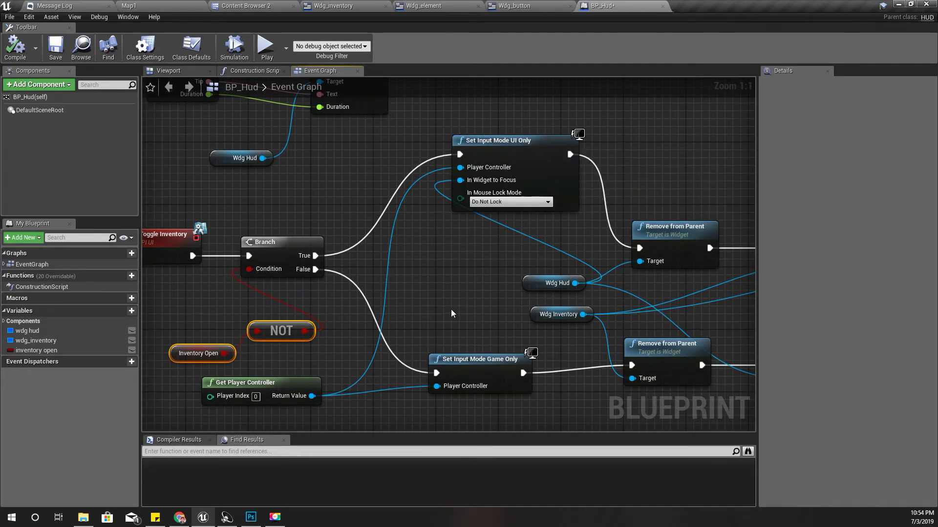
{"action": "right_click_drag", "start_coordinate": [451, 313], "coordinate": [458, 283]}
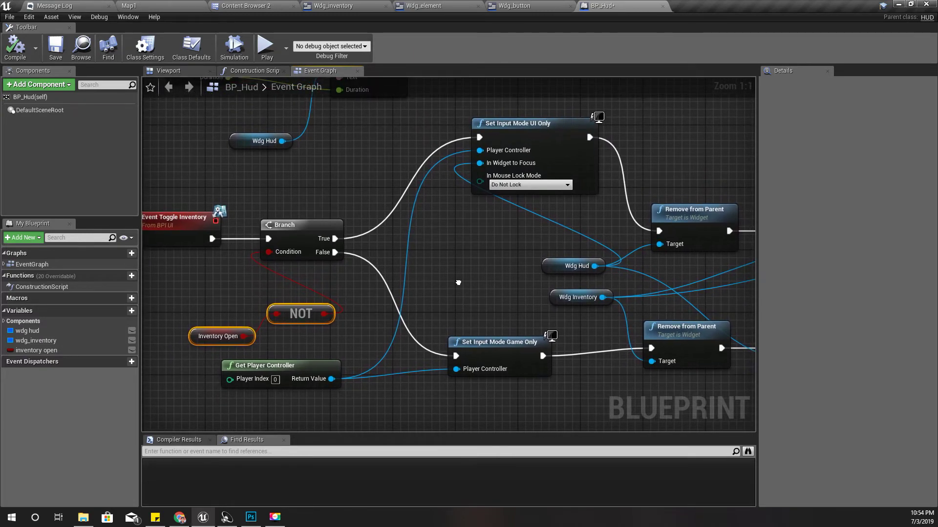
- Save BP_Hud and play-test Map1, opening the inventory menu in the game
{"action": "left_click", "coordinate": [56, 46]}
{"action": "left_click", "coordinate": [134, 5]}
{"action": "right_click_drag", "start_coordinate": [440, 299], "coordinate": [445, 299]}
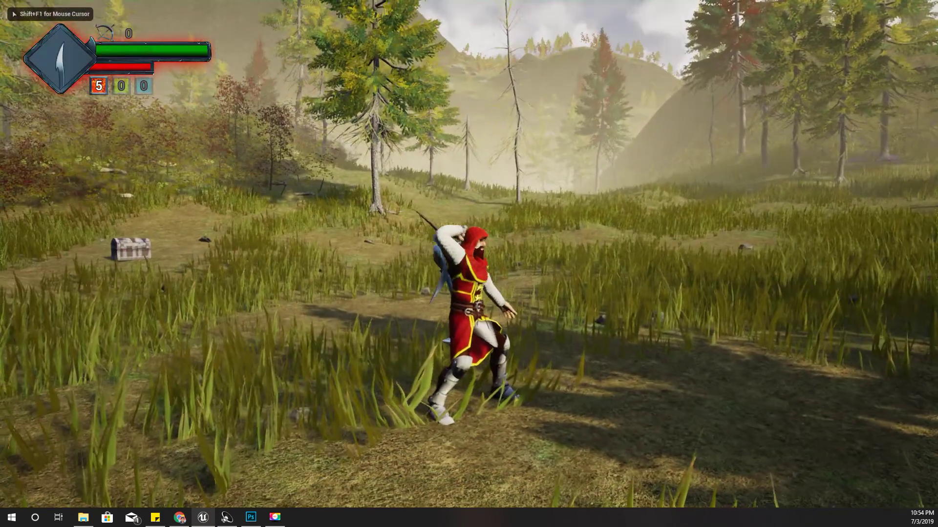
{"action": "key", "text": "i"}
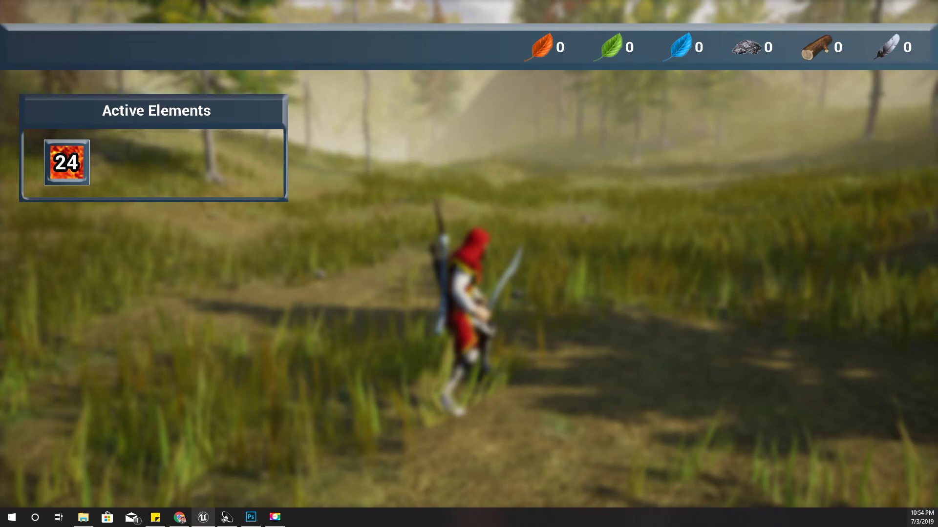
{"action": "key", "text": "Escape"}
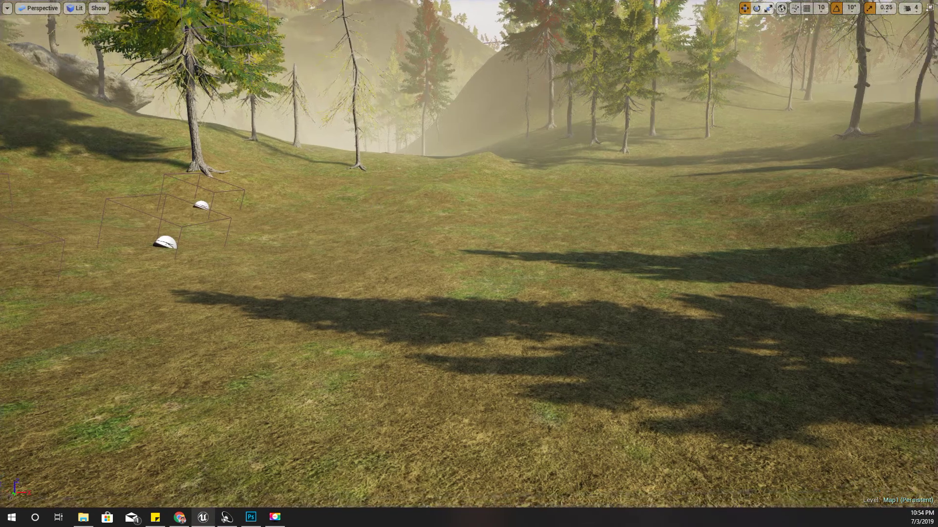
{"action": "key", "text": "F11"}
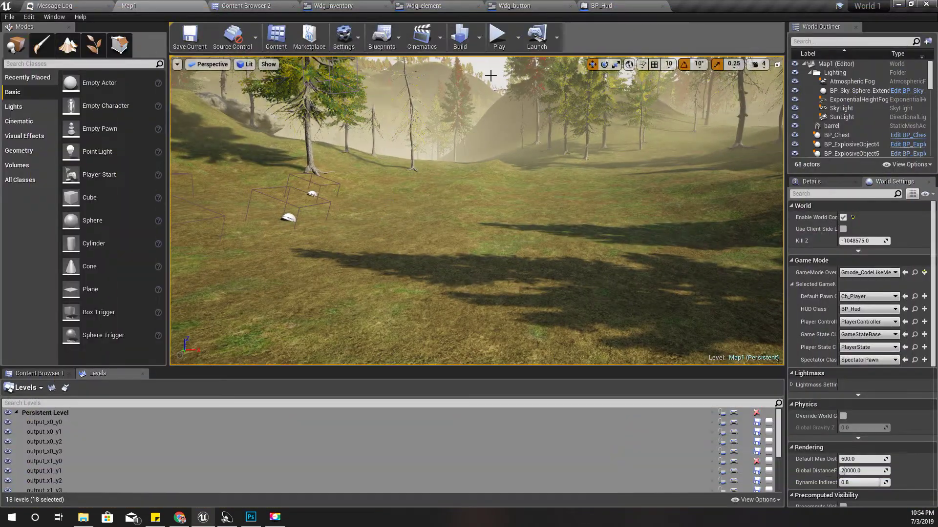
- Return to BP_Hud's event graph and move the Set Input Mode UI Only node closer to the Branch
{"action": "left_click", "coordinate": [442, 5]}
{"action": "left_click", "coordinate": [541, 5]}
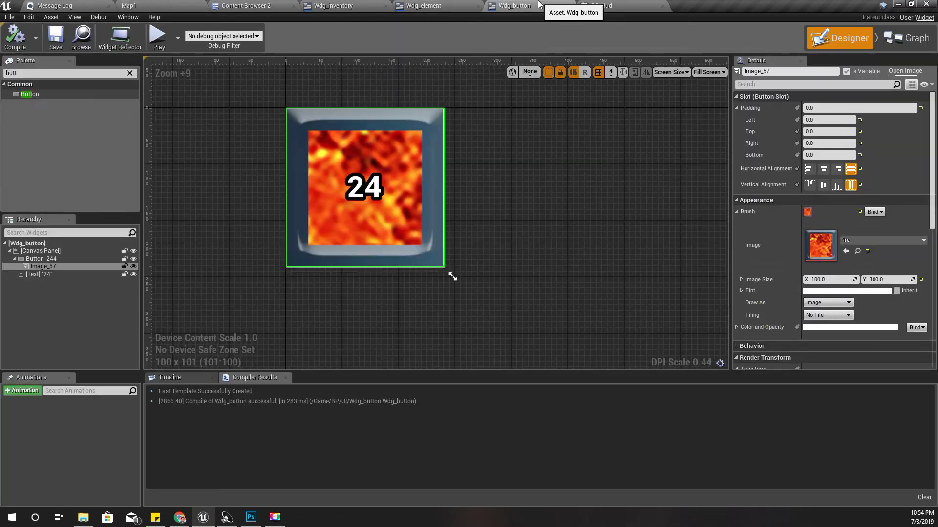
{"action": "left_click", "coordinate": [588, 5]}
{"action": "right_click_drag", "start_coordinate": [633, 148], "coordinate": [526, 161]}
{"action": "left_click_drag", "start_coordinate": [444, 154], "coordinate": [408, 195]}
{"action": "type", "text": "show cu"}
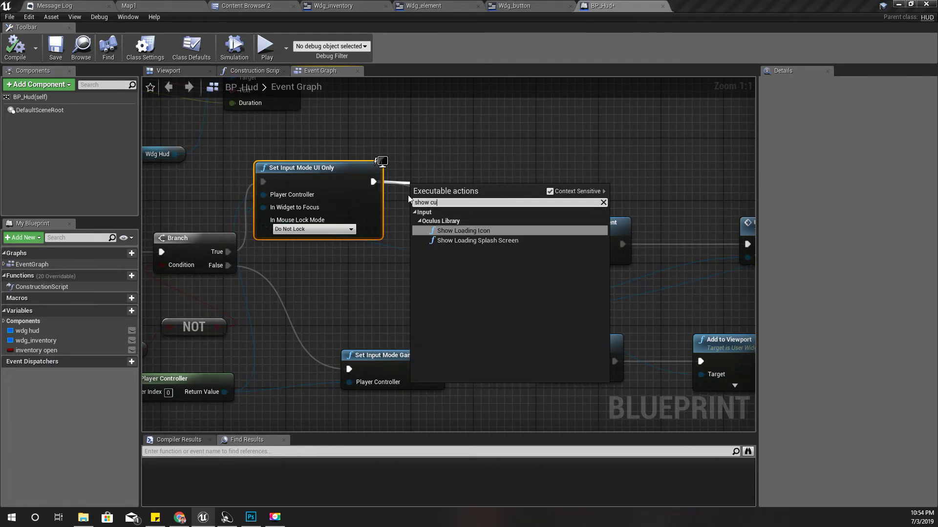
{"action": "key", "text": "BackSpace"}
{"action": "key", "text": "BackSpace"}
{"action": "key", "text": "BackSpace"}
{"action": "key", "text": "BackSpace"}
{"action": "key", "text": "BackSpace"}
{"action": "key", "text": "BackSpace"}
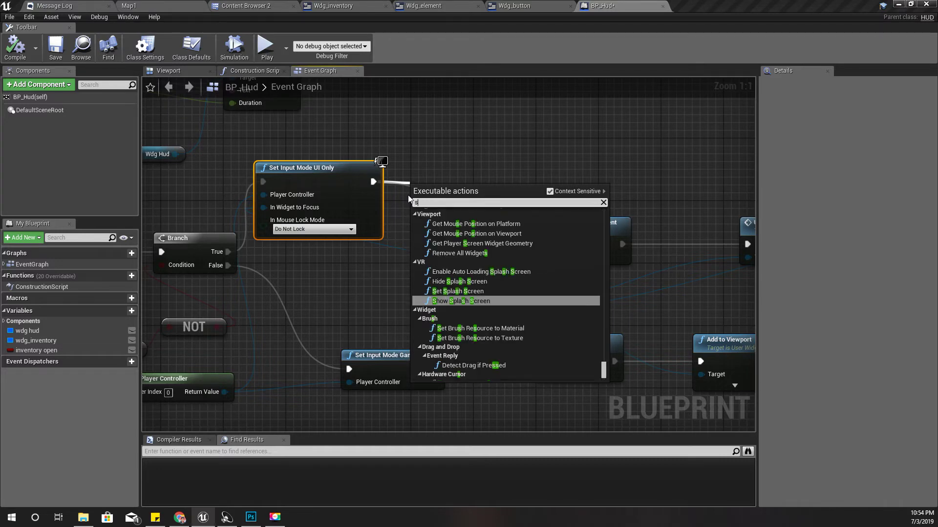
{"action": "type", "text": "et show"}
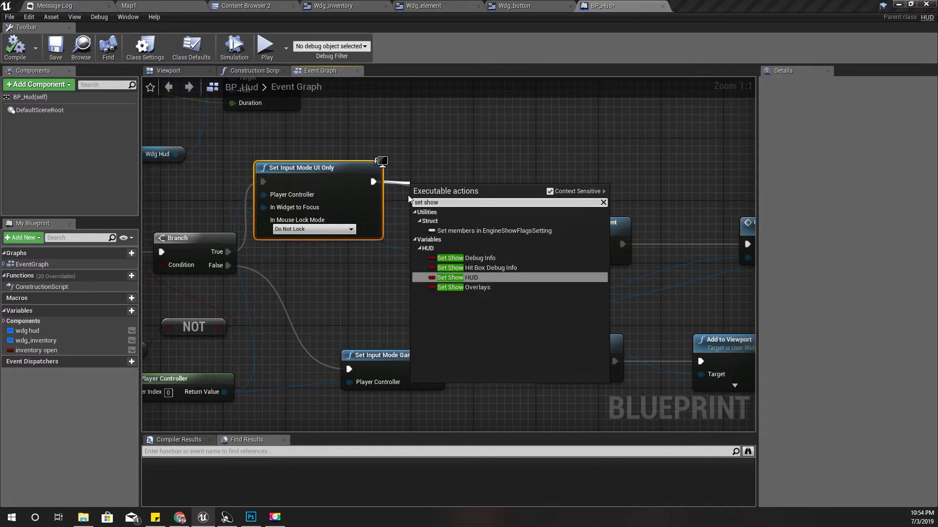
{"action": "left_click", "coordinate": [505, 473]}
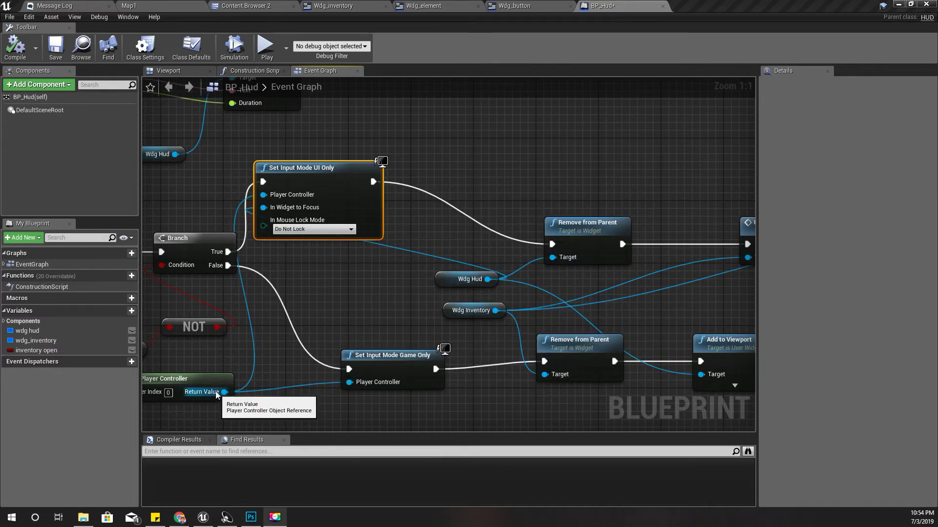
- Add a Set Show Mouse Cursor node from Get Player Controller's Return Value and enable its Show Mouse Cursor option
{"action": "left_click_drag", "start_coordinate": [224, 392], "coordinate": [437, 224]}
{"action": "type", "text": "s"}
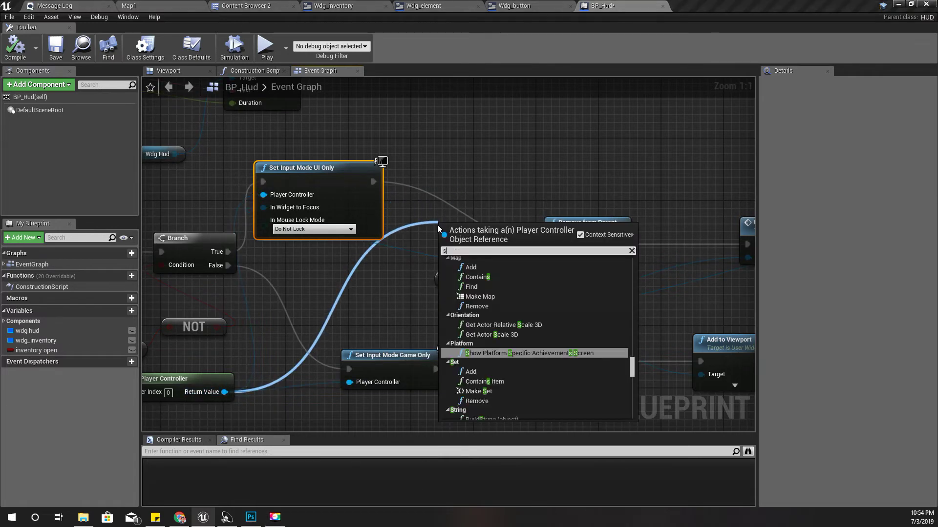
{"action": "type", "text": "et show"}
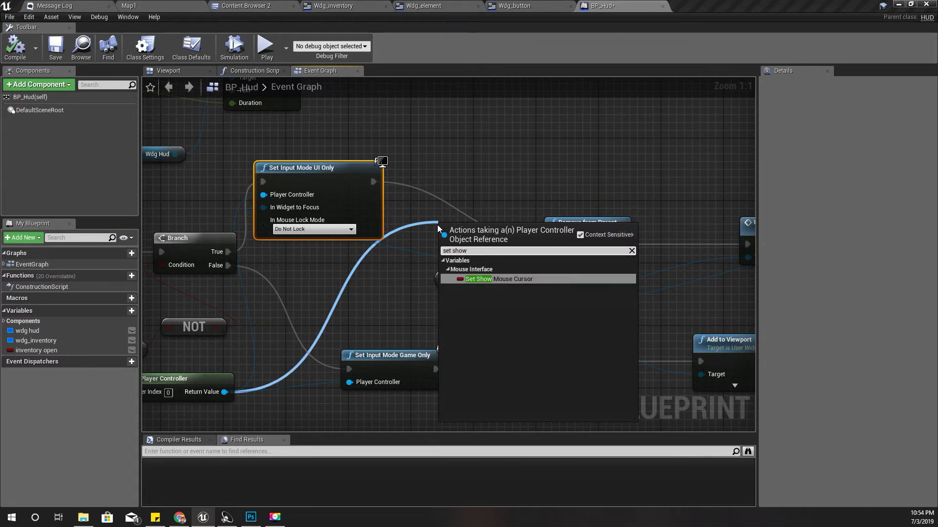
{"action": "key", "text": "Return"}
{"action": "left_click_drag", "start_coordinate": [471, 181], "coordinate": [464, 158]}
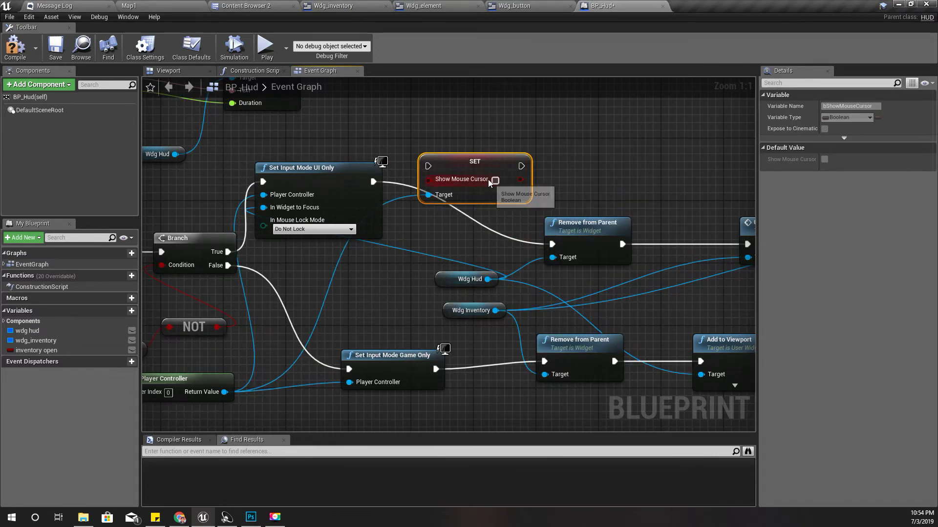
{"action": "left_click", "coordinate": [495, 180]}
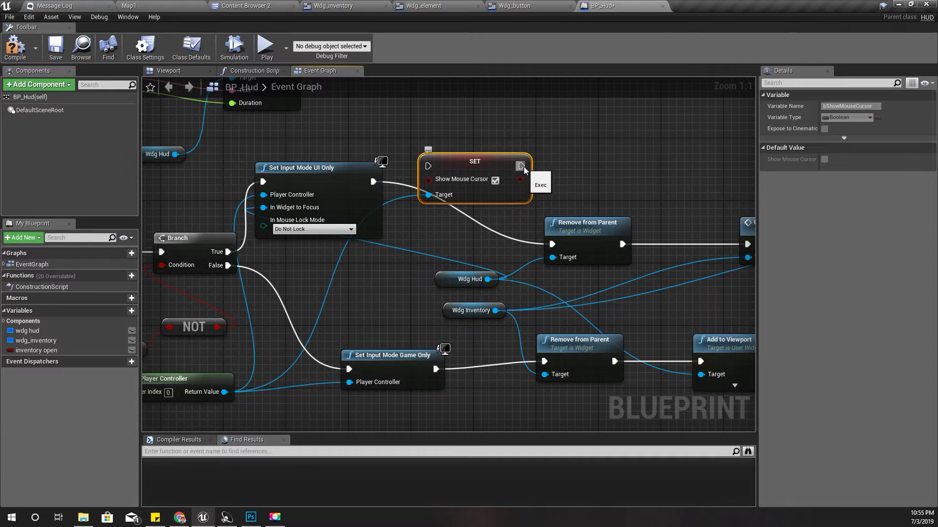
- Wire the Show Mouse Cursor SET node between Set Input Mode UI Only and Remove from Parent, and compile BP_Hud
{"action": "left_click_drag", "start_coordinate": [525, 166], "coordinate": [552, 244]}
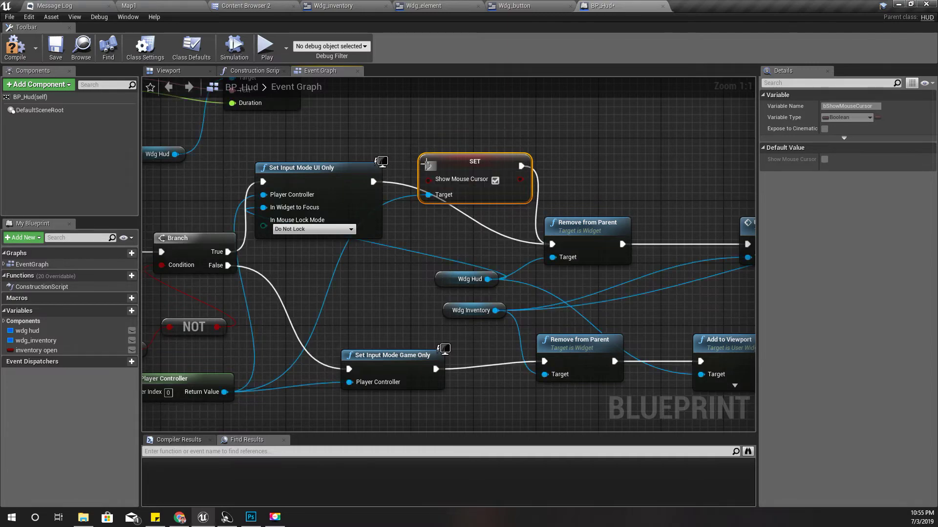
{"action": "left_click_drag", "start_coordinate": [428, 166], "coordinate": [373, 181]}
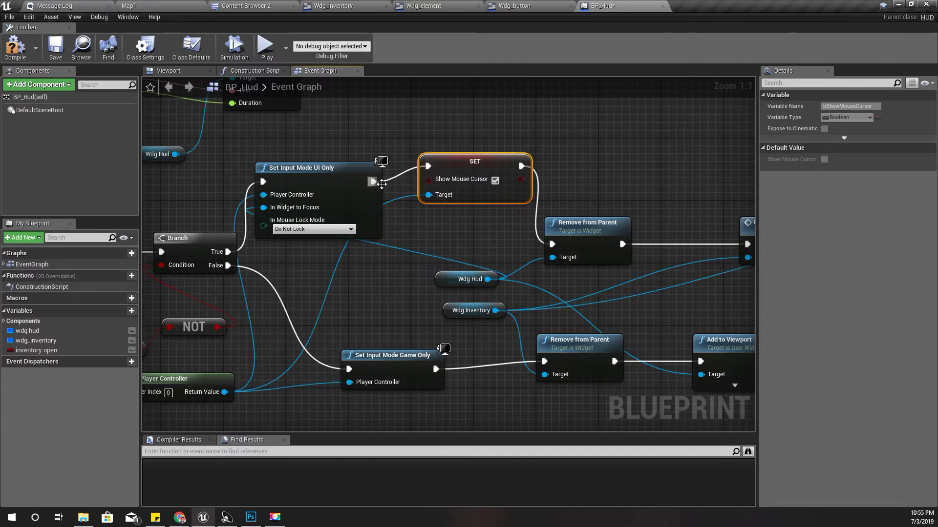
{"action": "left_click", "coordinate": [15, 47]}
- Play-test Map1 and open the inventory to check the mouse cursor over the fire element button
{"action": "left_click", "coordinate": [129, 5]}
{"action": "scroll", "coordinate": [473, 281], "scroll_direction": "up", "scroll_amount": 5}
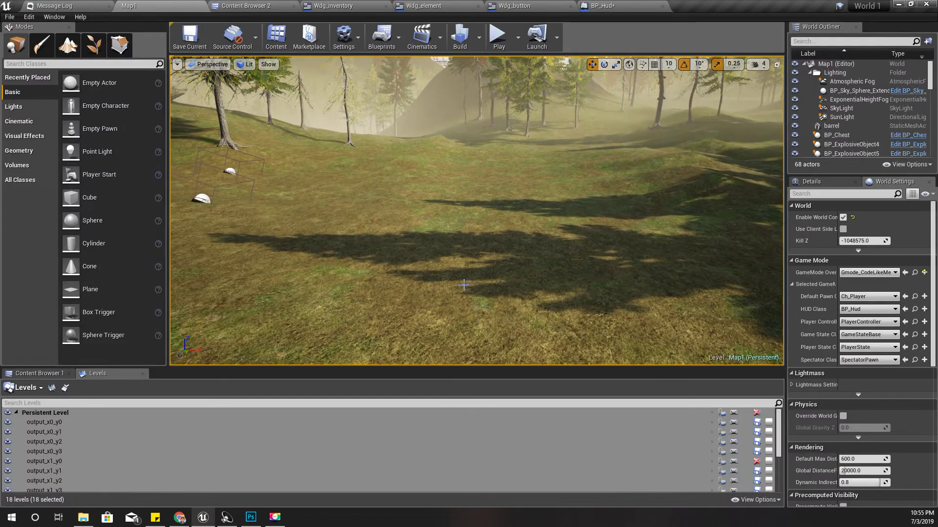
{"action": "key", "text": "F11"}
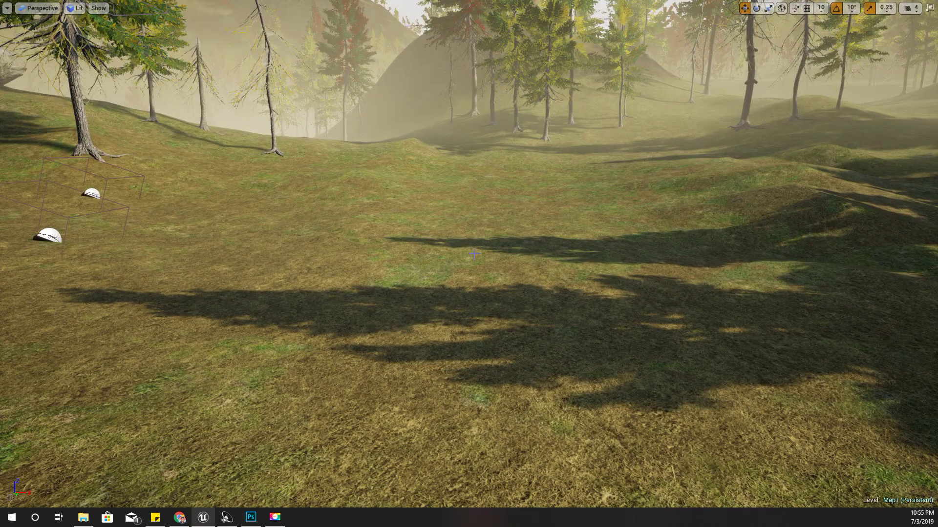
{"action": "key", "text": "alt+p"}
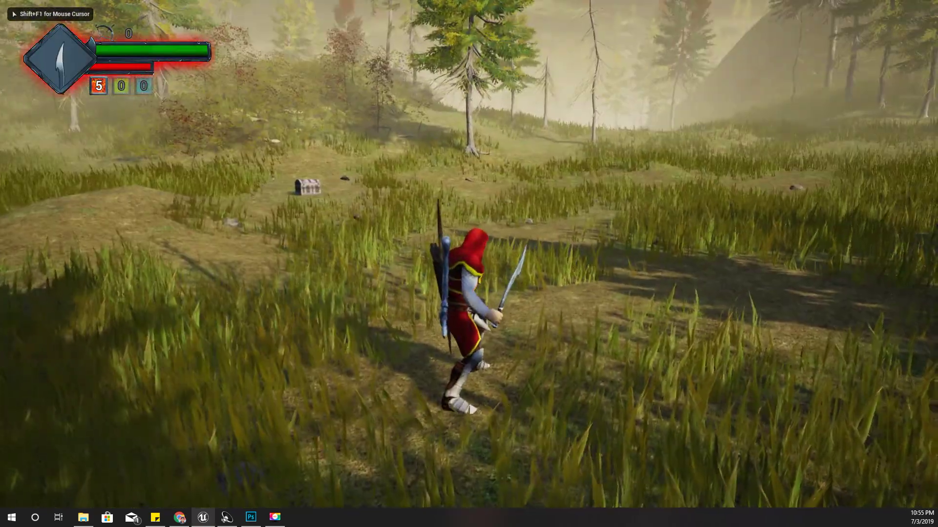
{"action": "key", "text": "Tab"}
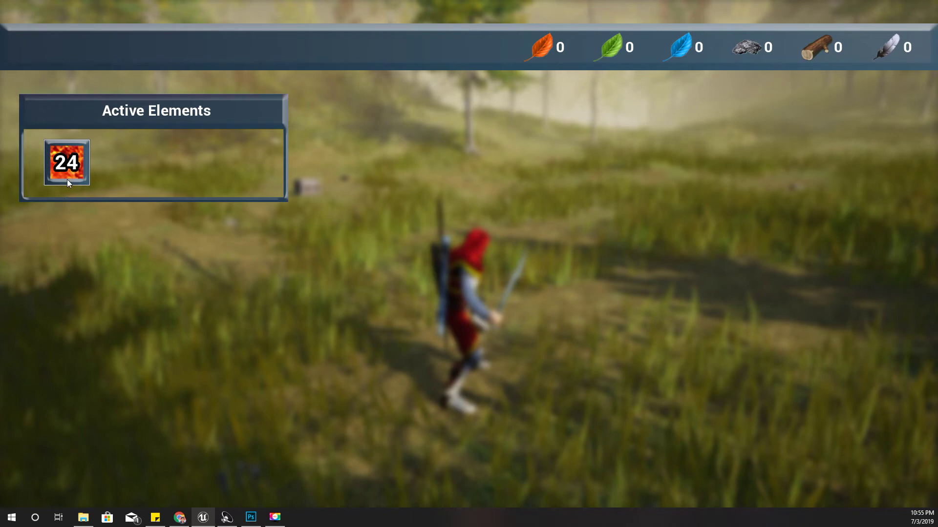
{"action": "key", "text": "Escape"}
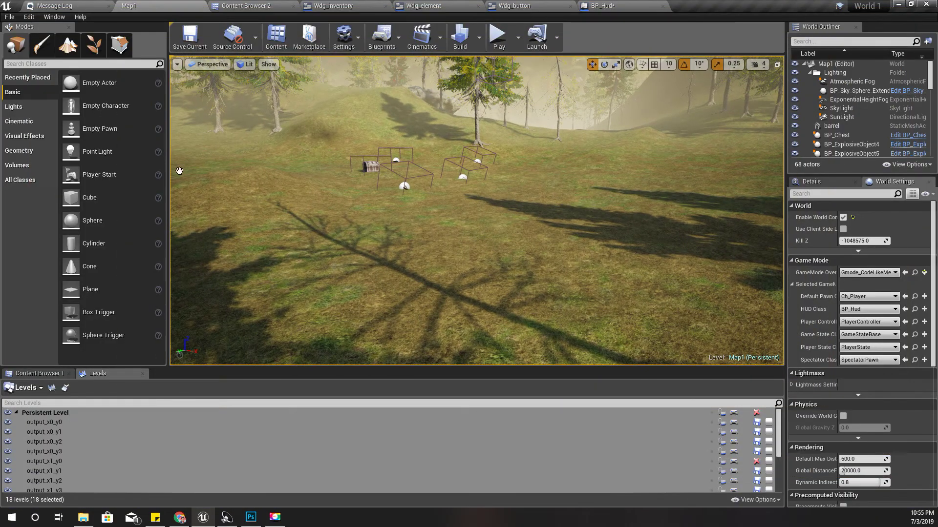
- Run the level again from a slightly different view and reopen the inventory menu in the game
{"action": "right_click_drag", "start_coordinate": [397, 183], "coordinate": [398, 179]}
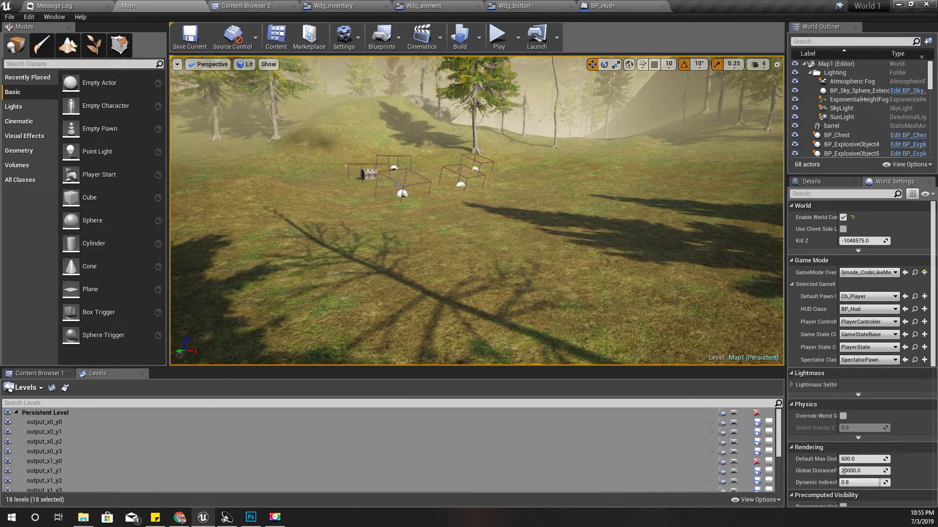
{"action": "key", "text": "F11"}
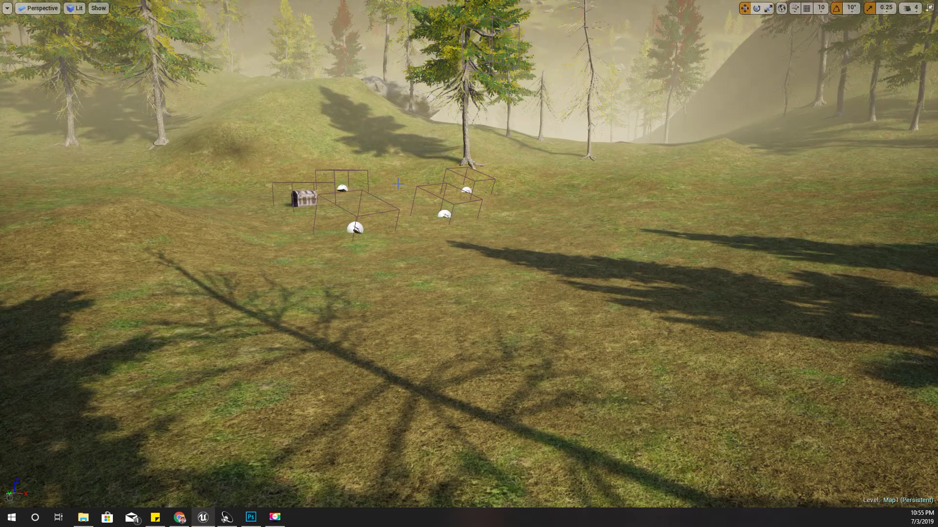
{"action": "key", "text": "alt+p"}
{"action": "key", "text": "Tab"}
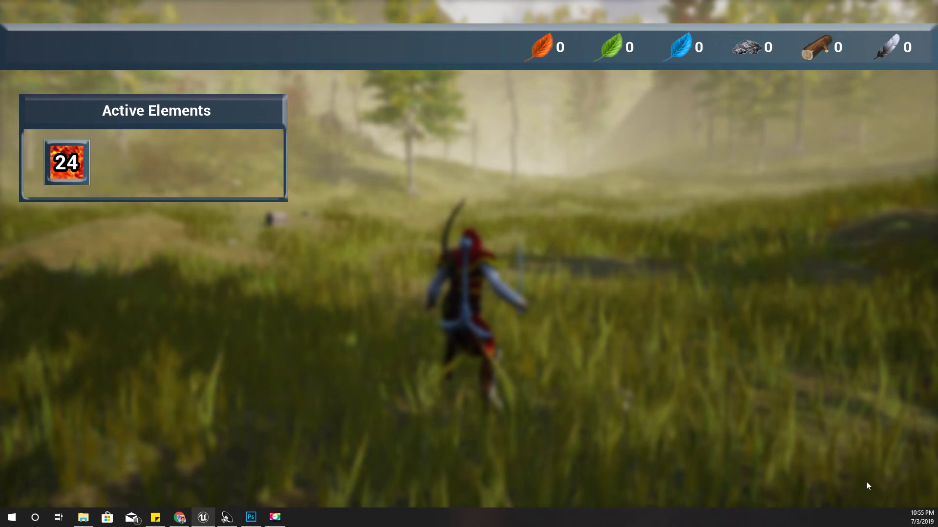
- Stop the play test and find references to BP_Hud's Toggle Inventory event, examining its call from InputAction ToggleInventory in Gmode_CodeLikeMe
{"action": "key", "text": "Escape"}
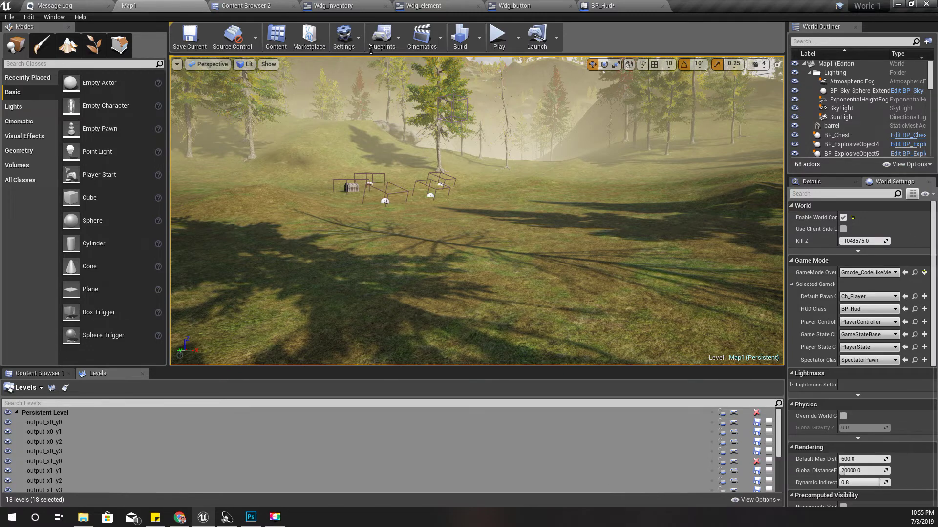
{"action": "left_click", "coordinate": [635, 6]}
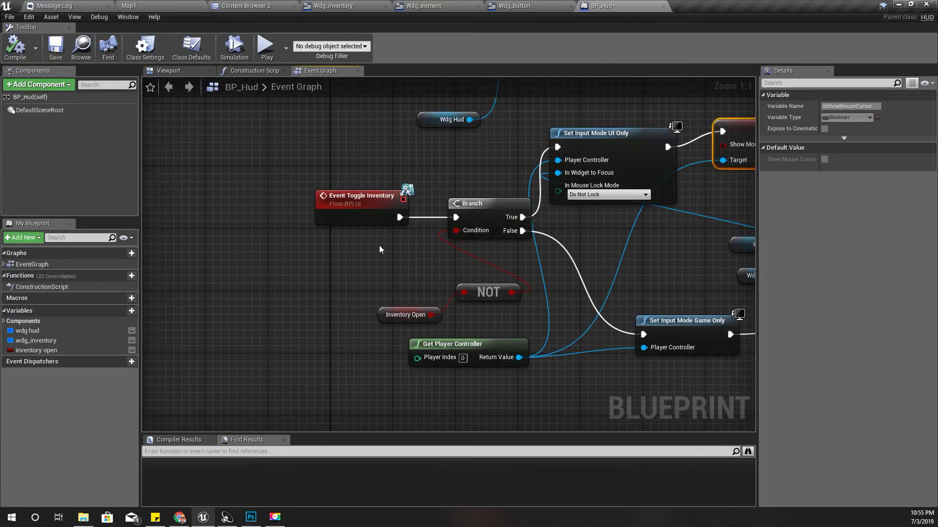
{"action": "right_click", "coordinate": [351, 204]}
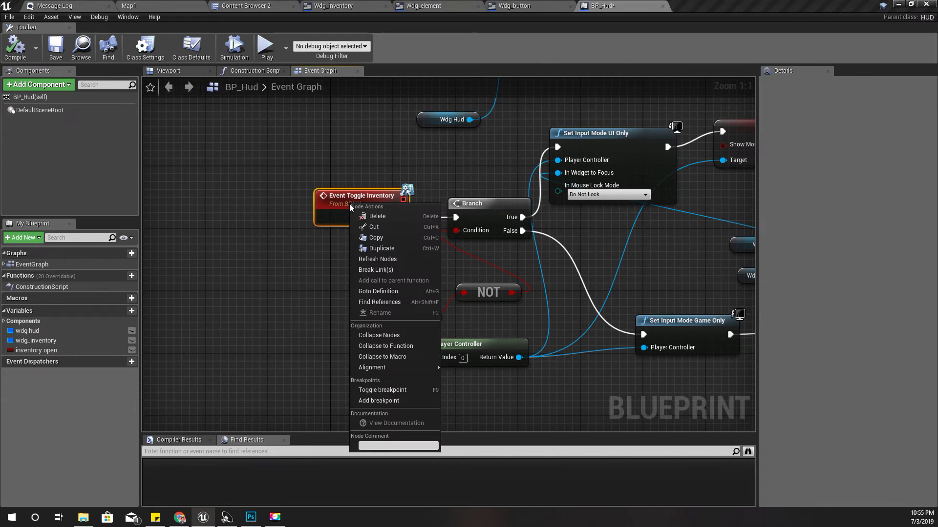
{"action": "left_click", "coordinate": [408, 302]}
{"action": "left_click", "coordinate": [206, 470]}
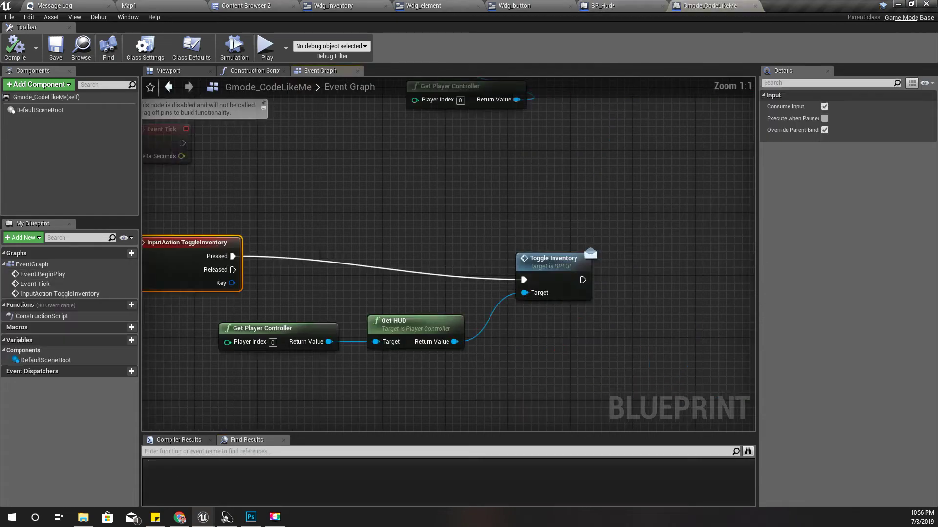
{"action": "right_click_drag", "start_coordinate": [457, 376], "coordinate": [259, 332]}
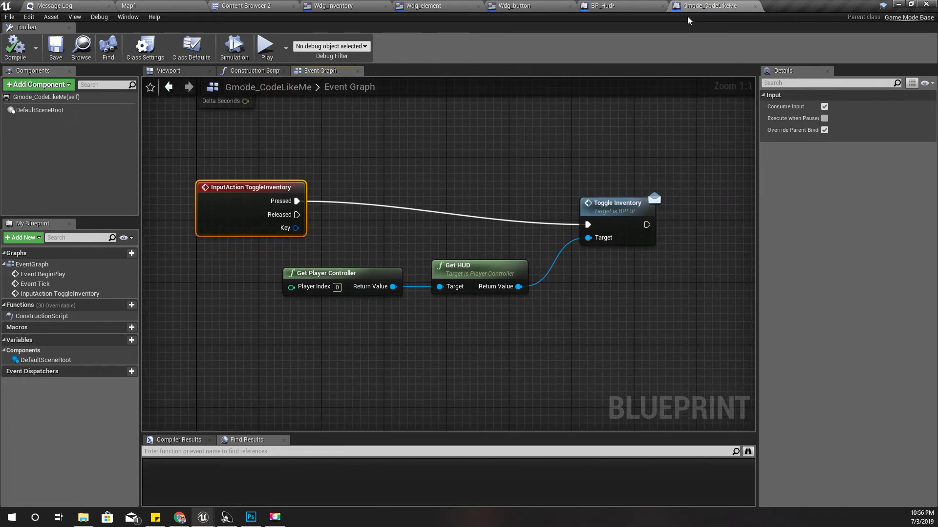
{"action": "right_click_drag", "start_coordinate": [409, 244], "coordinate": [435, 252]}
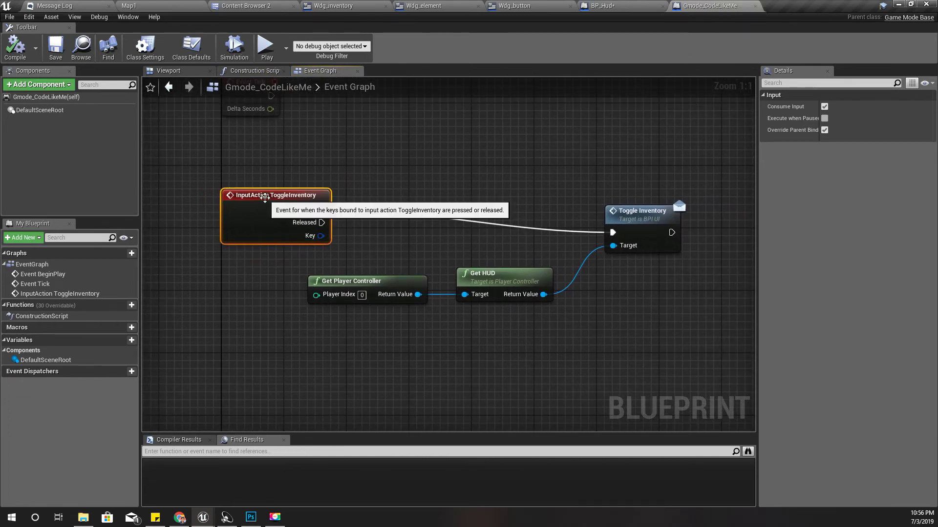
- Compare BP_Hud's Set Input Mode UI Only and Game Only branches with the ToggleInventory input action in Gmode_CodeLikeMe
{"action": "left_click", "coordinate": [621, 6]}
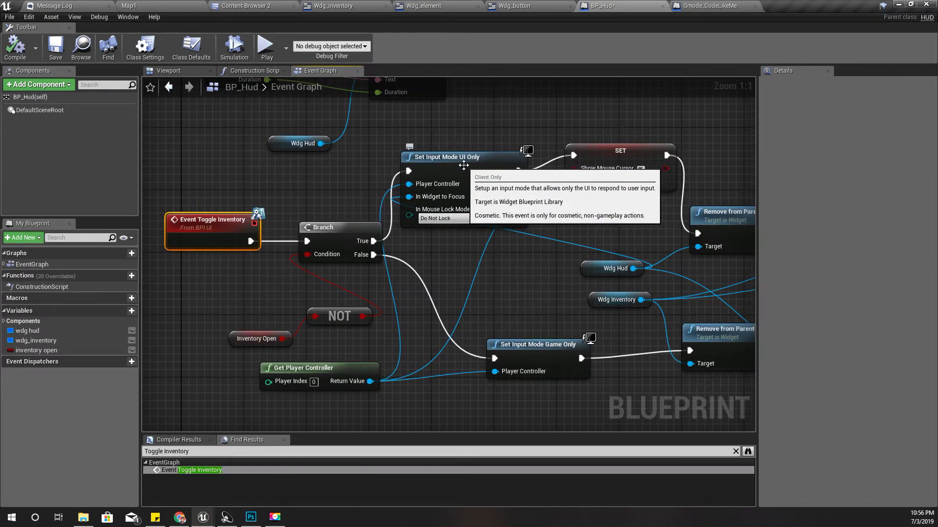
{"action": "right_click_drag", "start_coordinate": [463, 234], "coordinate": [364, 229]}
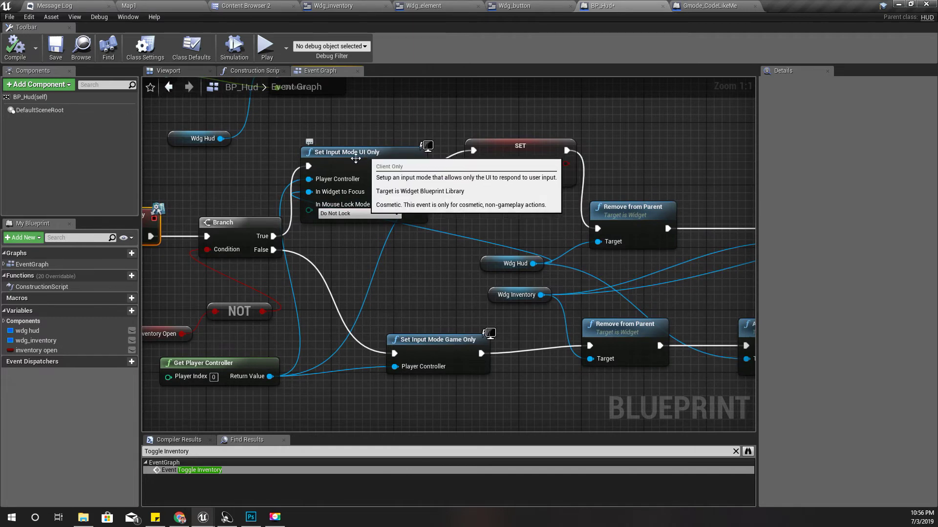
{"action": "left_click", "coordinate": [719, 5]}
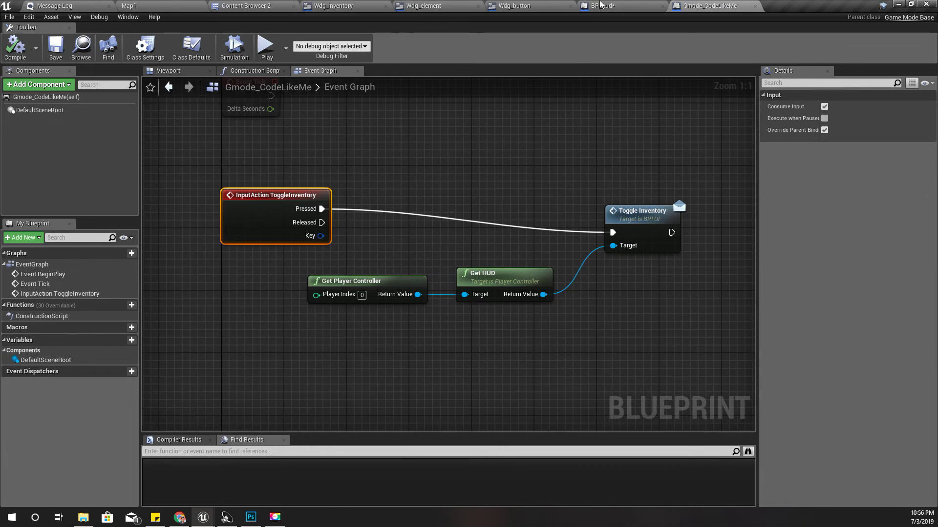
{"action": "left_click", "coordinate": [601, 6]}
{"action": "right_click_drag", "start_coordinate": [347, 280], "coordinate": [474, 328]}
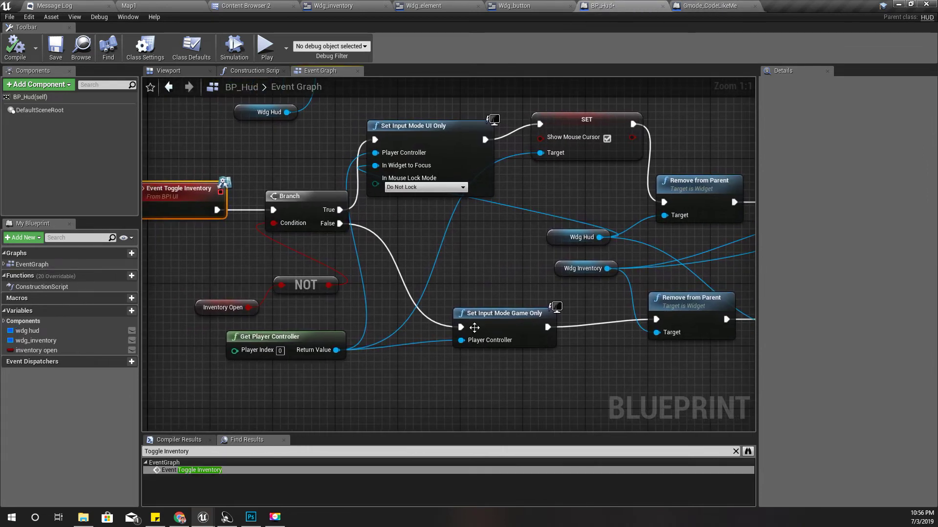
{"action": "right_click_drag", "start_coordinate": [501, 297], "coordinate": [464, 378]}
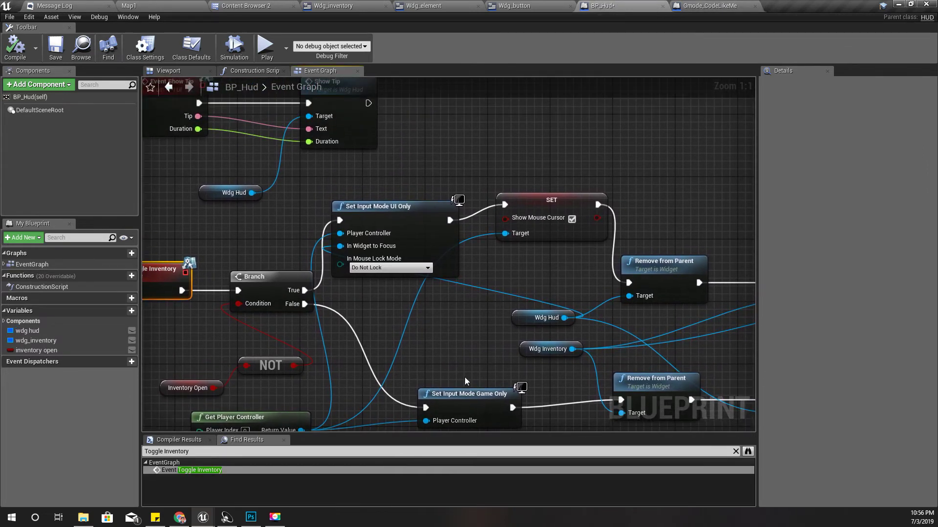
- Wire the Branch's True output directly to the Show Mouse Cursor SET node and shift the downstream nodes farther from the Branch
{"action": "left_click_drag", "start_coordinate": [305, 290], "coordinate": [506, 203]}
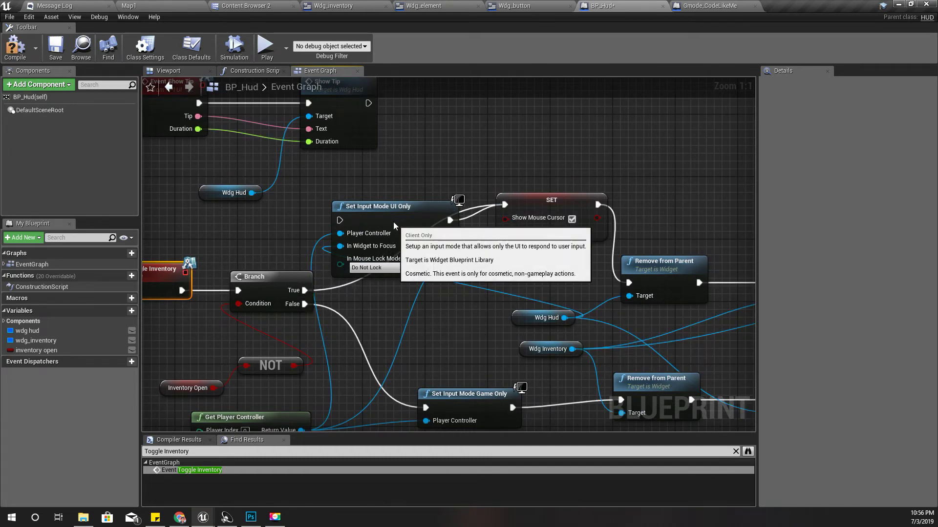
{"action": "left_click_drag", "start_coordinate": [393, 222], "coordinate": [394, 181]}
{"action": "scroll", "coordinate": [290, 230], "scroll_direction": "down", "scroll_amount": 3}
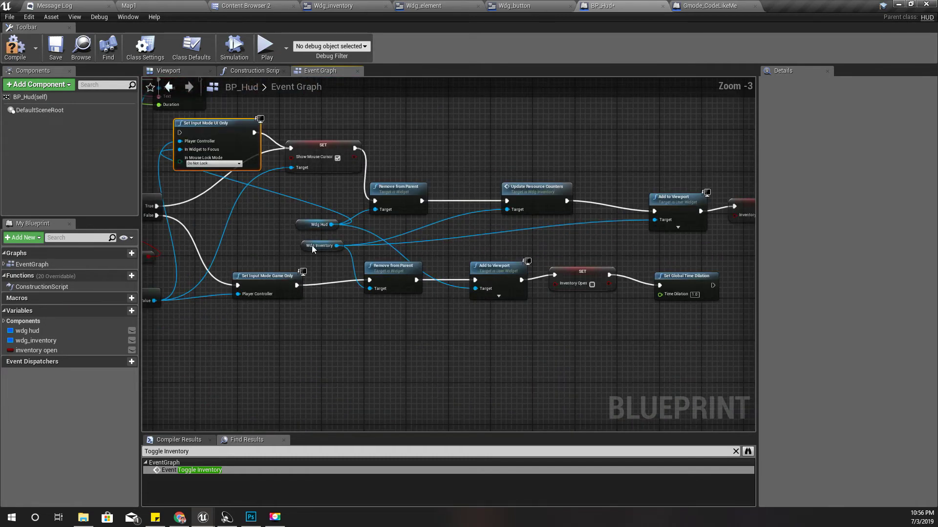
{"action": "right_click_drag", "start_coordinate": [310, 184], "coordinate": [287, 194]}
{"action": "left_click_drag", "start_coordinate": [282, 165], "coordinate": [755, 359]}
{"action": "scroll", "coordinate": [662, 363], "scroll_direction": "down", "scroll_amount": 3}
{"action": "right_click_drag", "start_coordinate": [662, 362], "coordinate": [502, 312]}
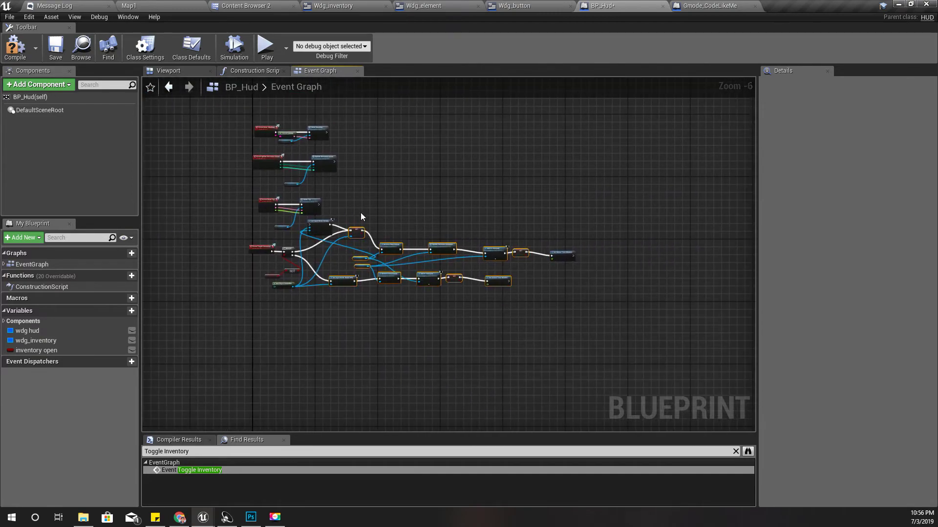
{"action": "left_click_drag", "start_coordinate": [348, 211], "coordinate": [593, 333]}
{"action": "scroll", "coordinate": [307, 302], "scroll_direction": "up", "scroll_amount": 4}
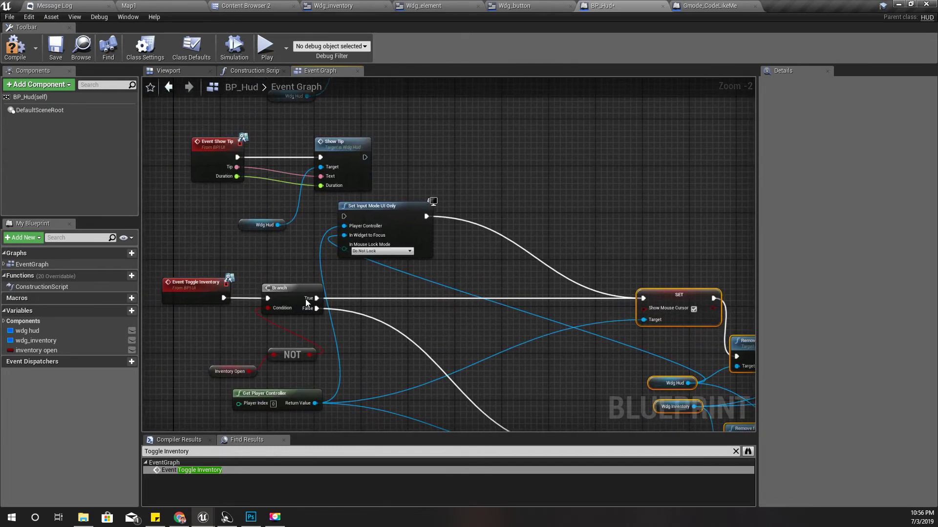
{"action": "left_click_drag", "start_coordinate": [308, 299], "coordinate": [385, 304]}
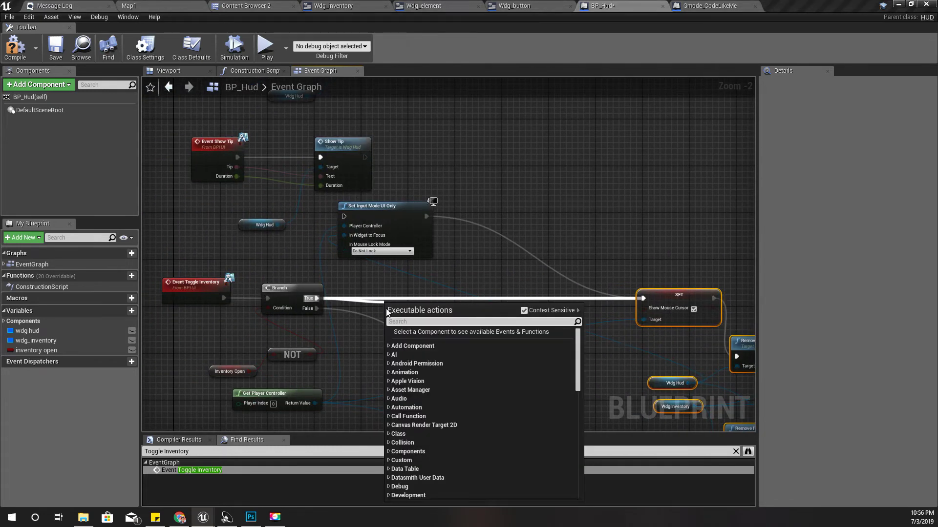
{"action": "type", "text": "set input"}
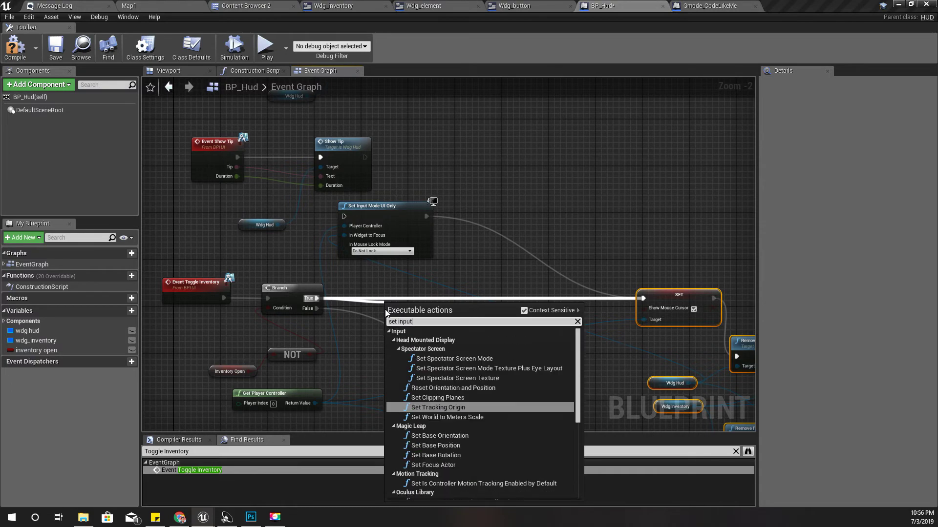
{"action": "type", "text": " dis"}
{"action": "key", "text": "ctrl+a"}
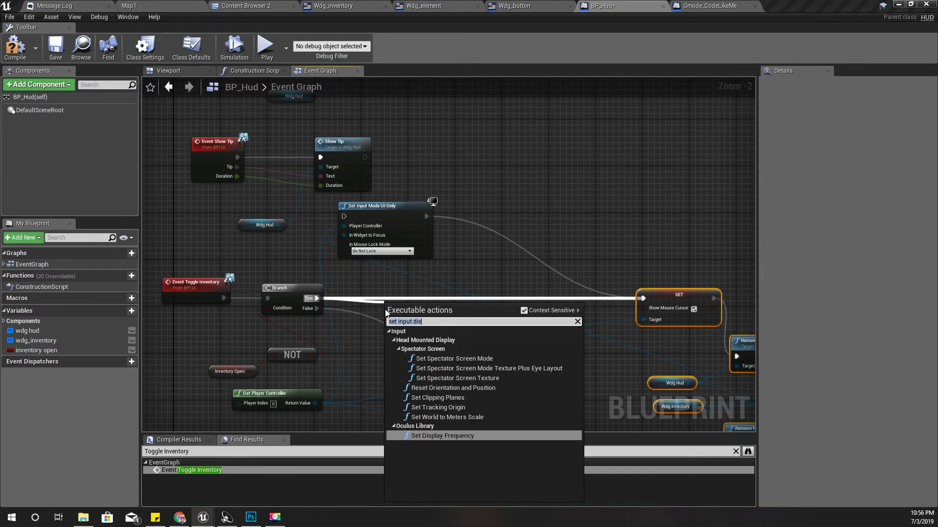
- Add a Get Player Character node below Get Player Controller and create a Disable Input node from its Return Value
{"action": "right_click_drag", "start_coordinate": [287, 426], "coordinate": [322, 326]}
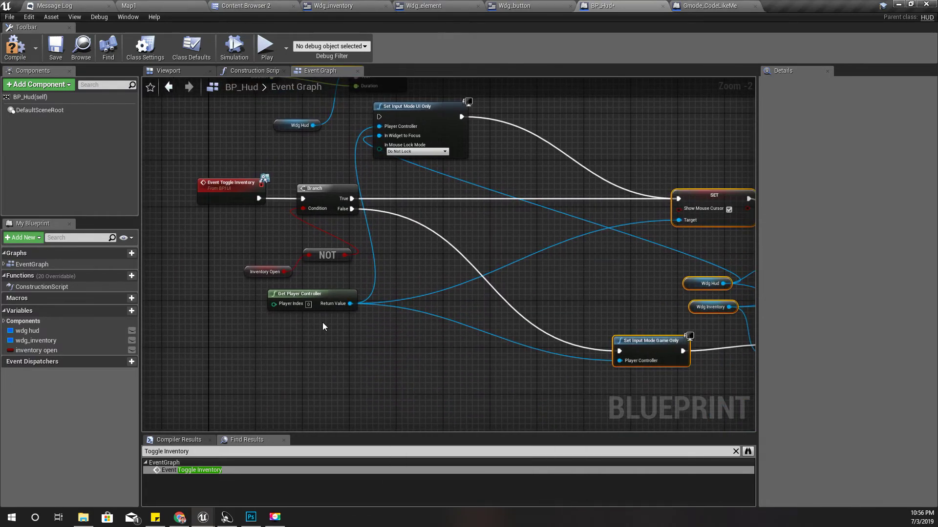
{"action": "right_click", "coordinate": [278, 332]}
{"action": "type", "text": "get playe"}
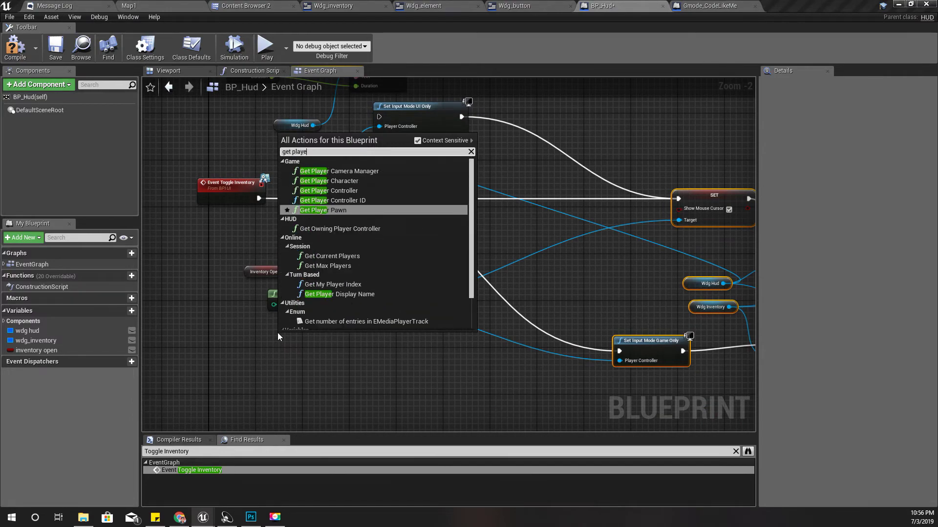
{"action": "type", "text": "r chara"}
{"action": "key", "text": "Return"}
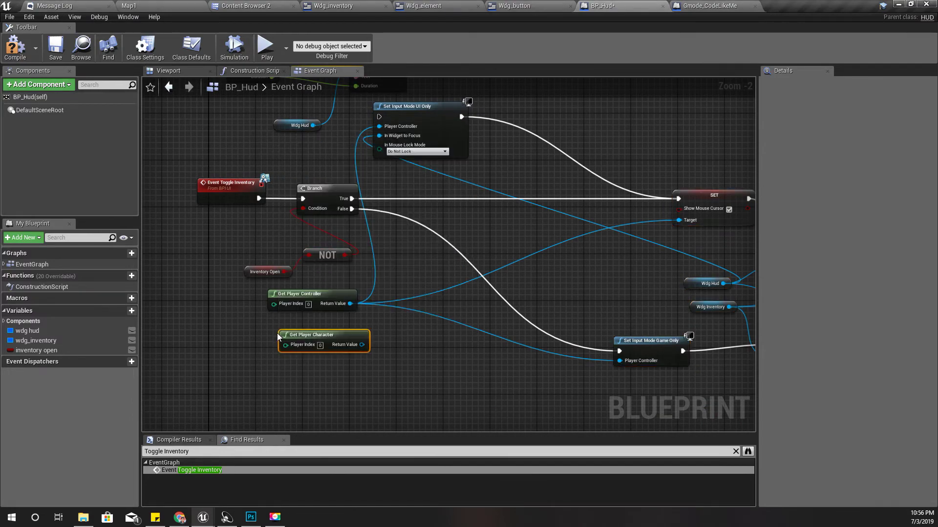
{"action": "left_click_drag", "start_coordinate": [362, 345], "coordinate": [458, 218]}
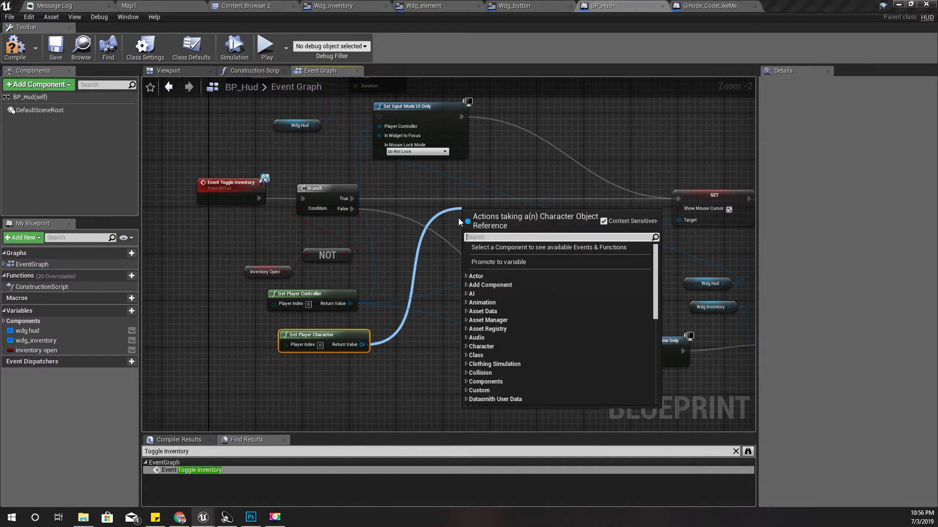
{"action": "type", "text": "disable in"}
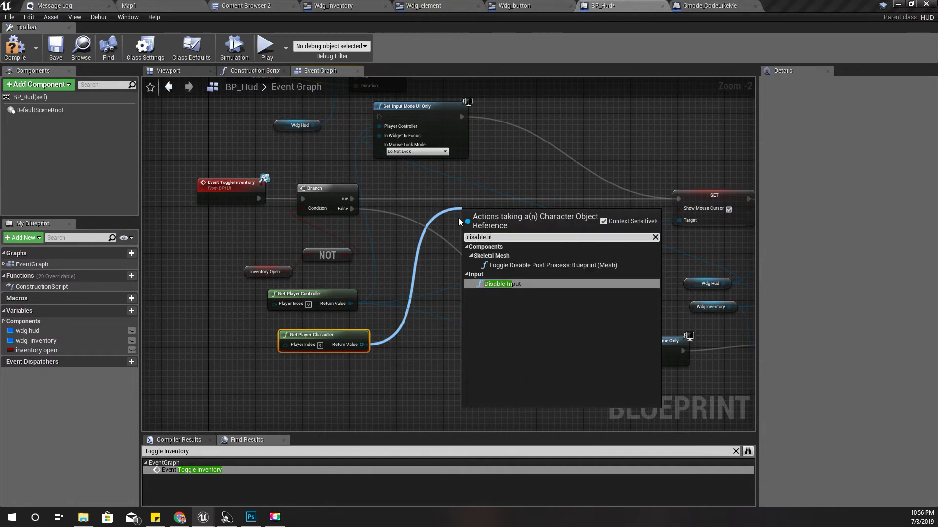
{"action": "key", "text": "Return"}
- Wire Disable Input between the Branch's True output and the Show Mouse Cursor SET node, feeding its Player Controller from Get Player Controller
{"action": "left_click_drag", "start_coordinate": [462, 215], "coordinate": [467, 179]}
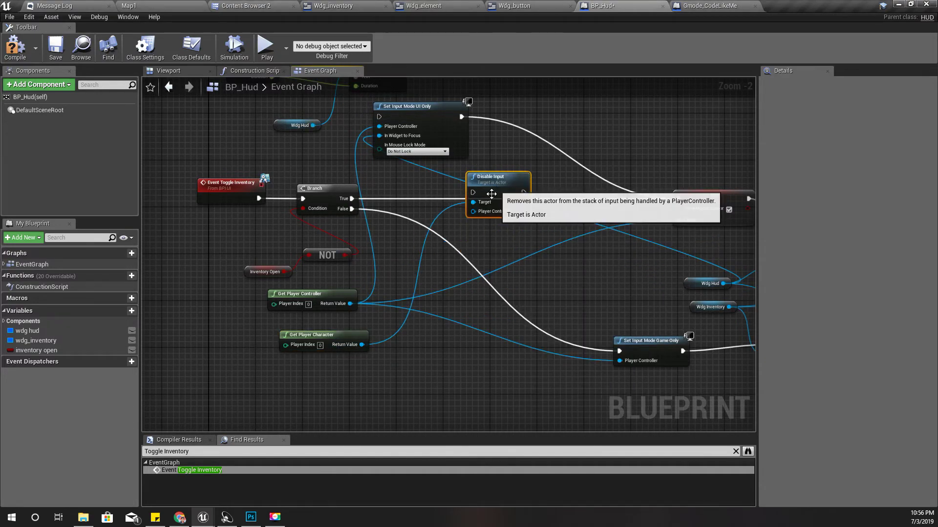
{"action": "left_click_drag", "start_coordinate": [351, 198], "coordinate": [678, 199]}
{"action": "left_click_drag", "start_coordinate": [351, 303], "coordinate": [476, 212]}
- Add an Enable Input node targeting Get Player Character's Return Value for the Branch's False path
{"action": "right_click_drag", "start_coordinate": [364, 212], "coordinate": [284, 208]}
{"action": "left_click_drag", "start_coordinate": [272, 181], "coordinate": [432, 286]}
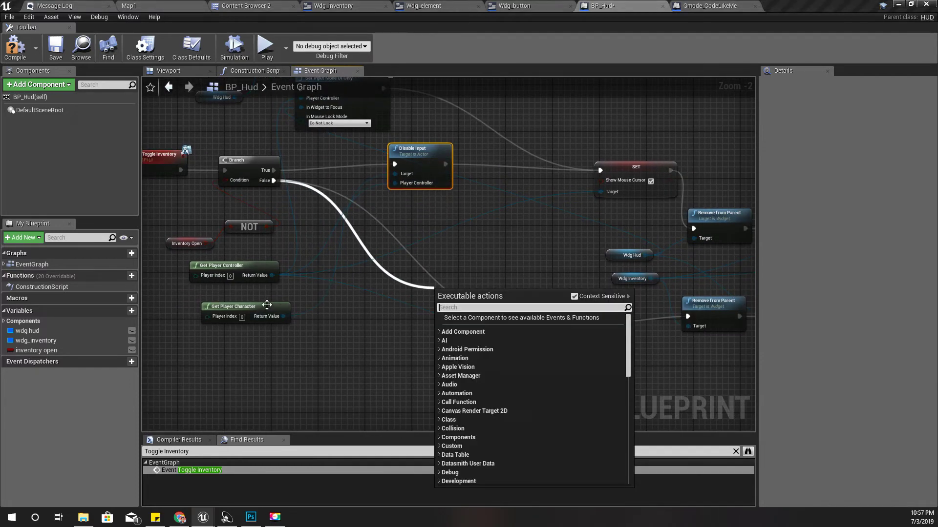
{"action": "left_click_drag", "start_coordinate": [283, 317], "coordinate": [357, 308]}
{"action": "type", "text": "en"}
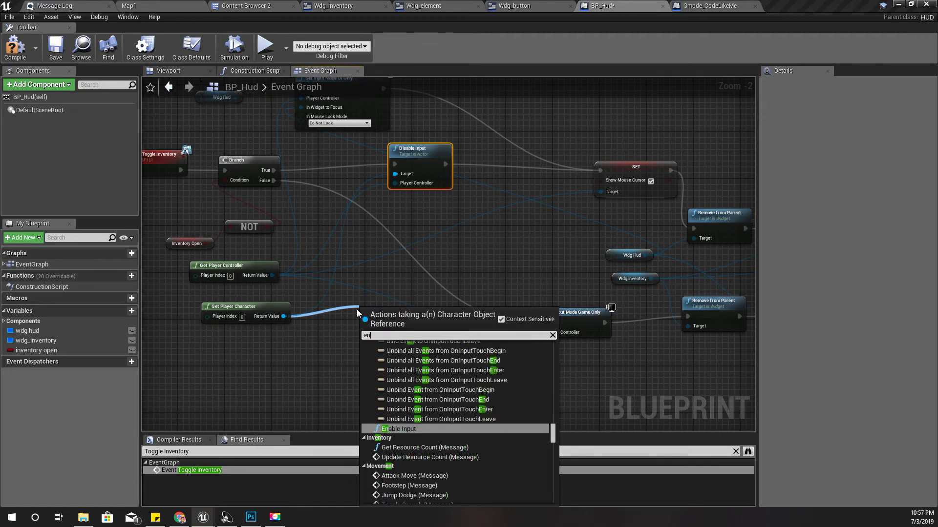
{"action": "type", "text": "able input"}
{"action": "key", "text": "Return"}
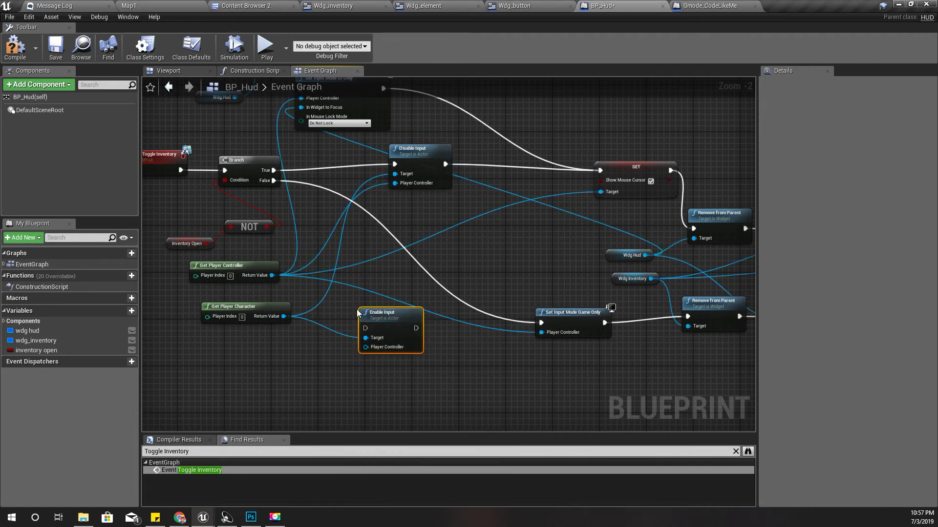
- Wire Enable Input between the Branch's False output and Set Input Mode Game Only, and compile BP_Hud
{"action": "left_click_drag", "start_coordinate": [417, 328], "coordinate": [541, 323]}
{"action": "left_click_drag", "start_coordinate": [366, 328], "coordinate": [273, 181]}
{"action": "left_click_drag", "start_coordinate": [394, 319], "coordinate": [433, 284]}
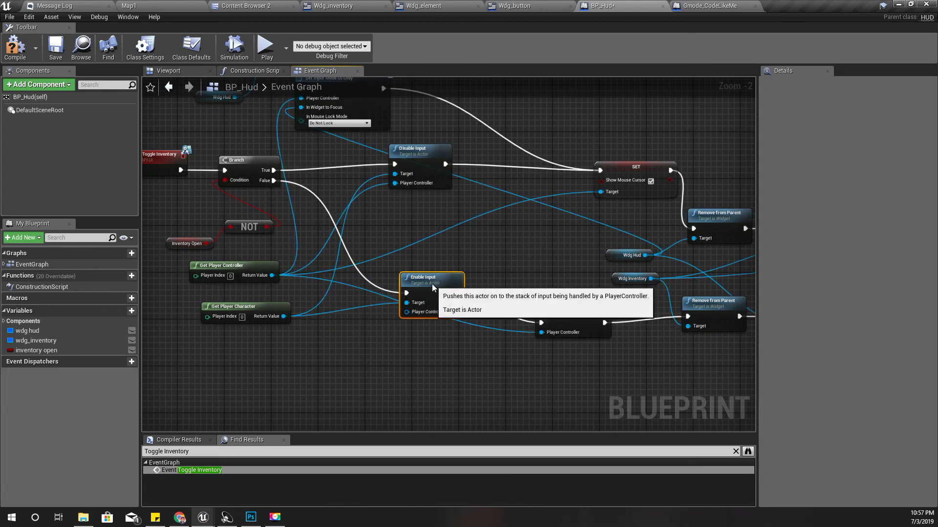
{"action": "left_click", "coordinate": [15, 47]}
{"action": "right_click_drag", "start_coordinate": [368, 384], "coordinate": [396, 383]}
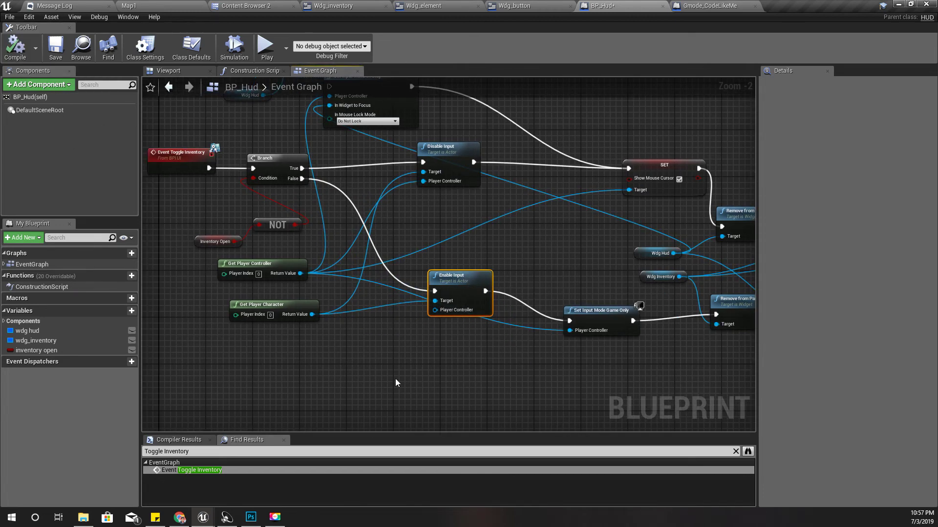
- Play-test Map1 full screen, opening and closing the inventory and running the character around to check input and cursor behavior
{"action": "left_click", "coordinate": [144, 5]}
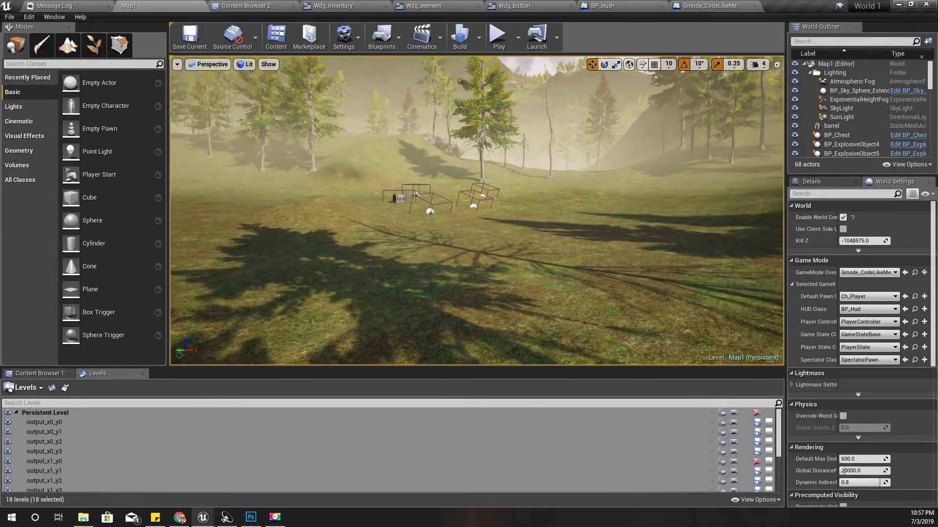
{"action": "key", "text": "F11"}
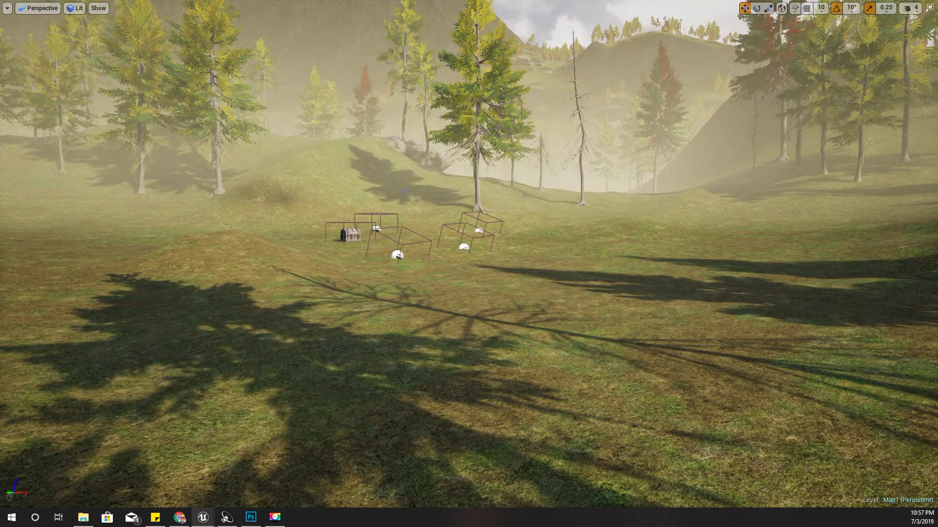
{"action": "key", "text": "alt+p"}
{"action": "key", "text": "i"}
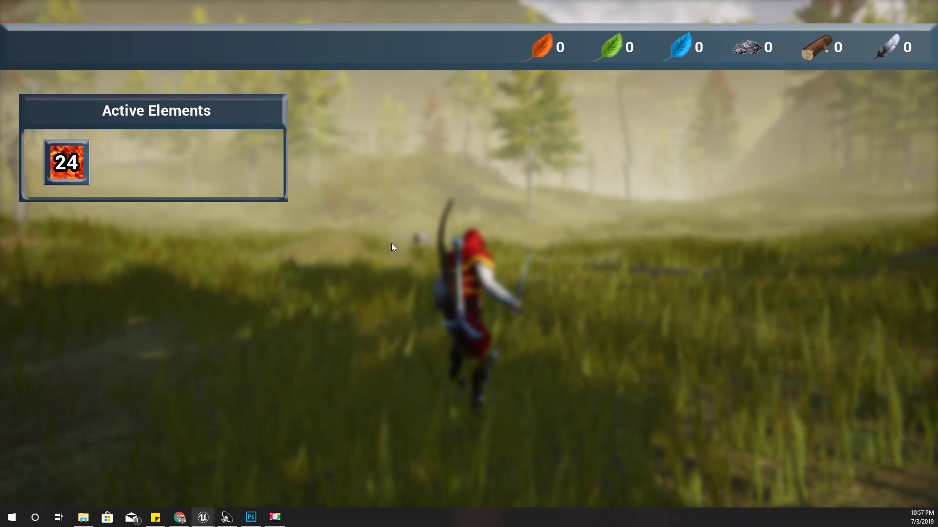
{"action": "key", "text": "Tab"}
{"action": "key", "text": "w"}
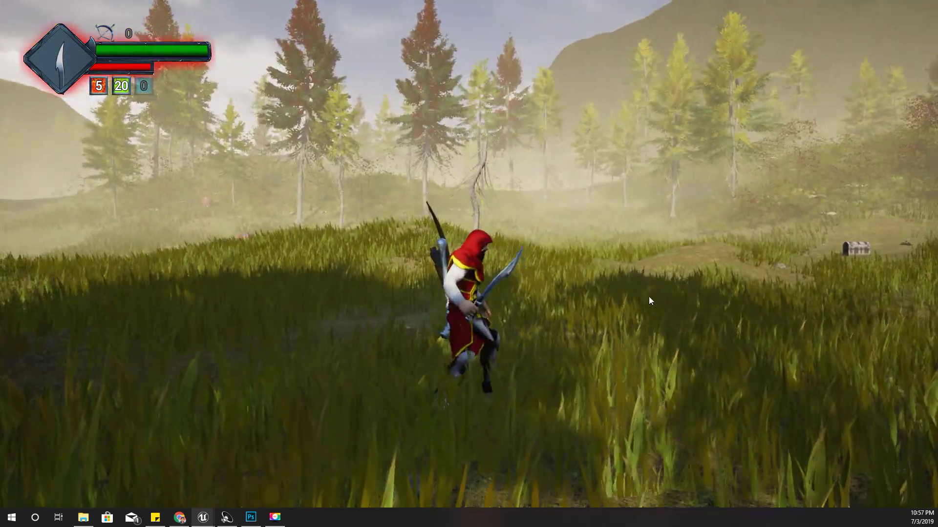
{"action": "key", "text": "w"}
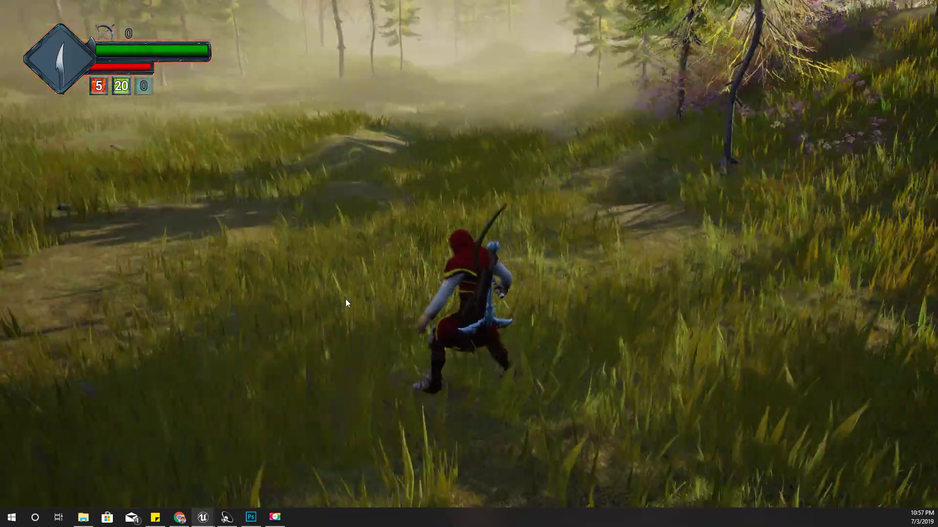
{"action": "key", "text": "w"}
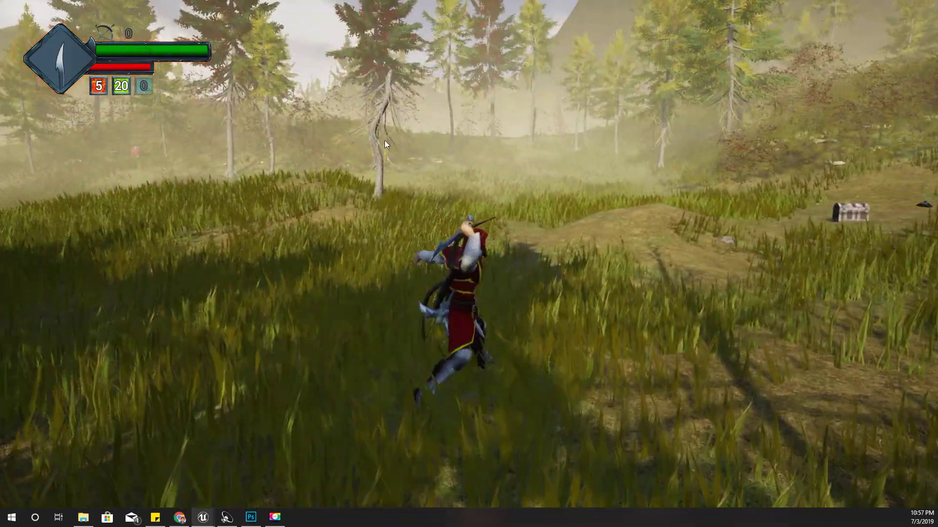
- Try an attack with the character, end the play-test, and return to the BP_Hud event graph
{"action": "left_click", "coordinate": [589, 220]}
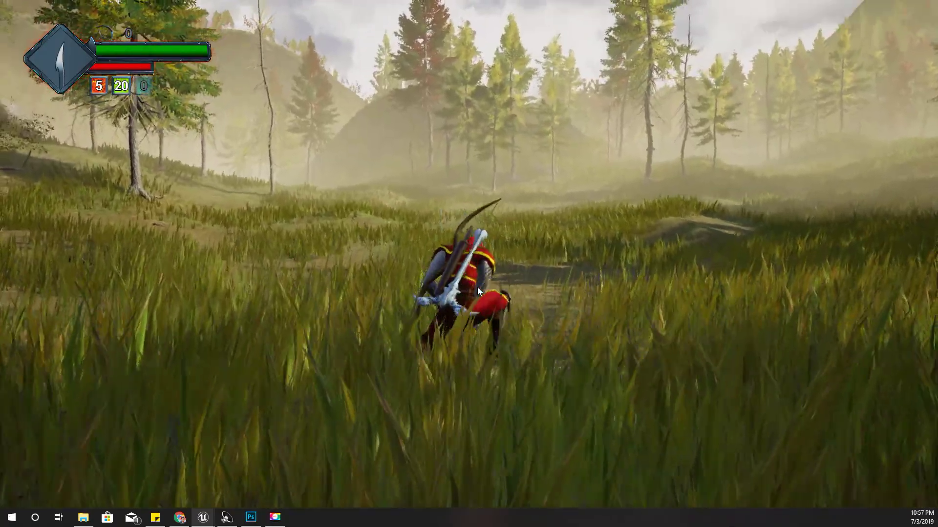
{"action": "key", "text": "Escape"}
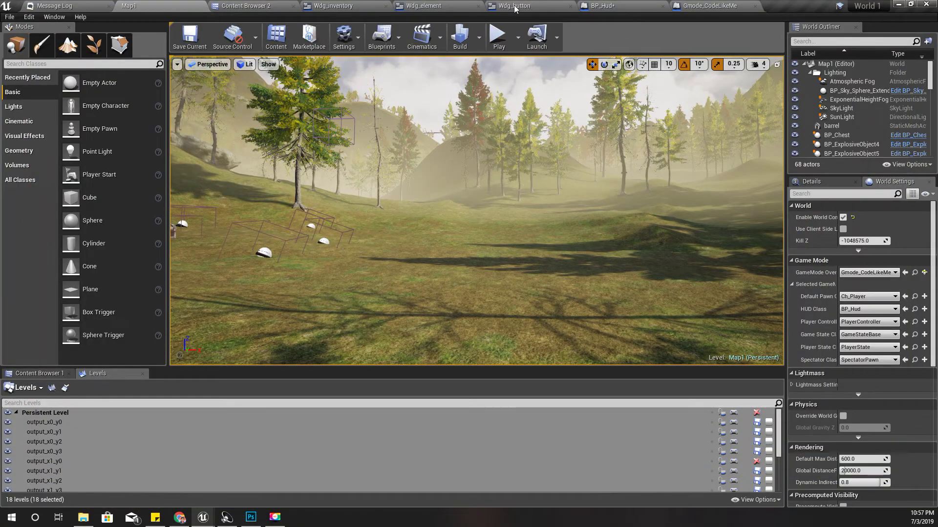
{"action": "left_click", "coordinate": [513, 6]}
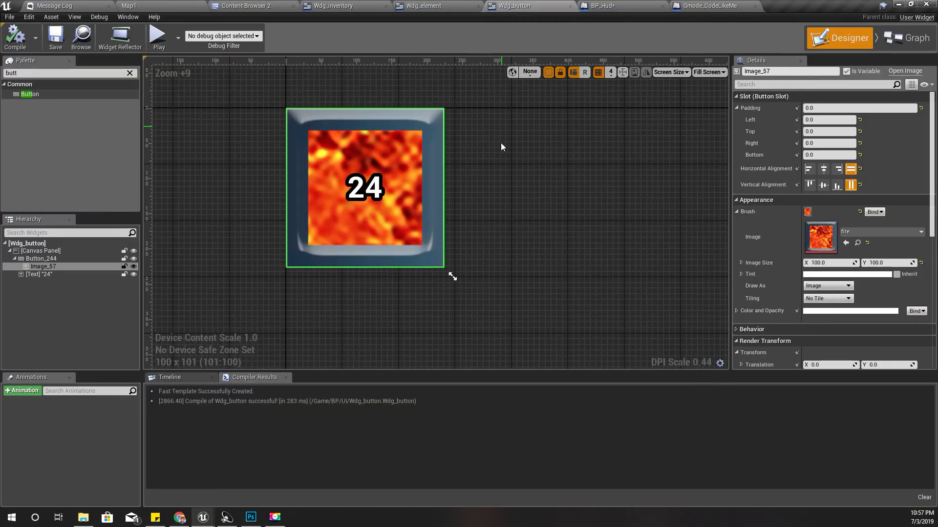
{"action": "left_click", "coordinate": [603, 6]}
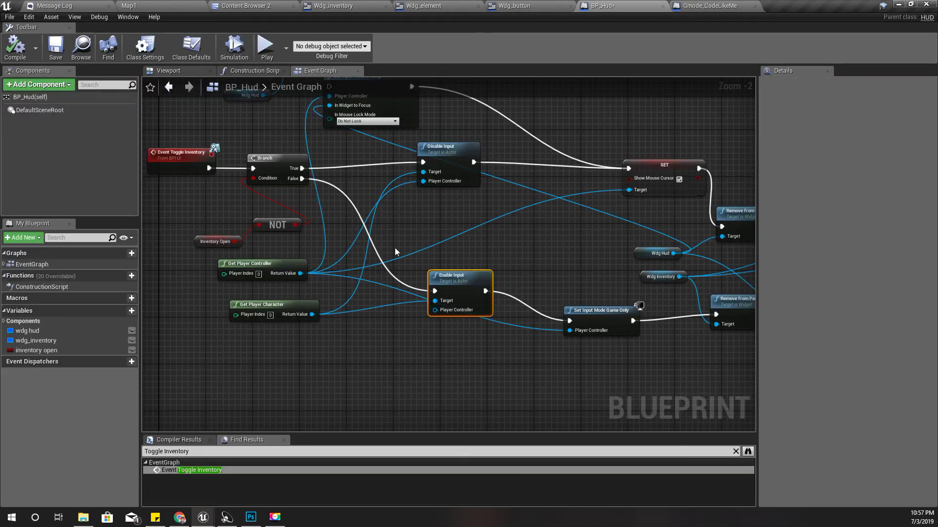
- Move the Enable Input node closer to the Branch to free space before Set Input Mode Game Only
{"action": "scroll", "coordinate": [425, 247], "scroll_direction": "up", "scroll_amount": 2}
{"action": "right_click_drag", "start_coordinate": [554, 384], "coordinate": [366, 291]}
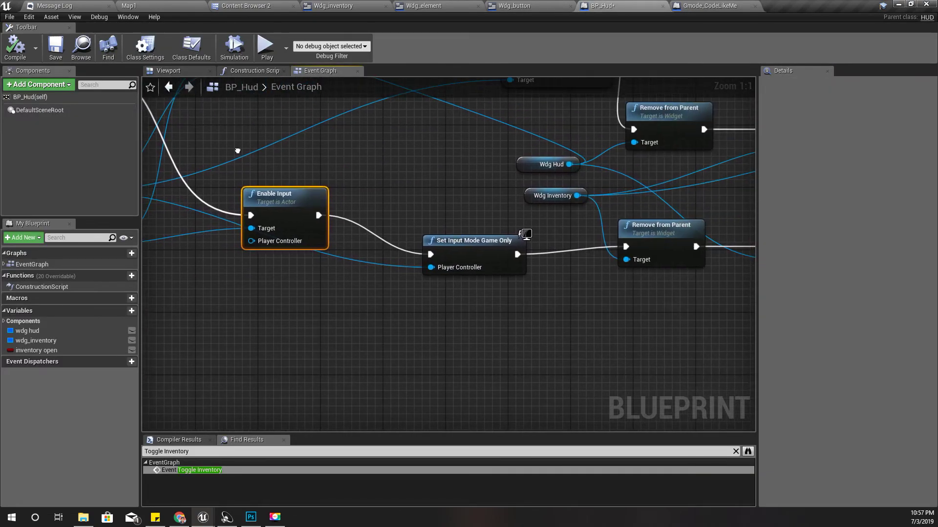
{"action": "right_click_drag", "start_coordinate": [444, 334], "coordinate": [562, 457]}
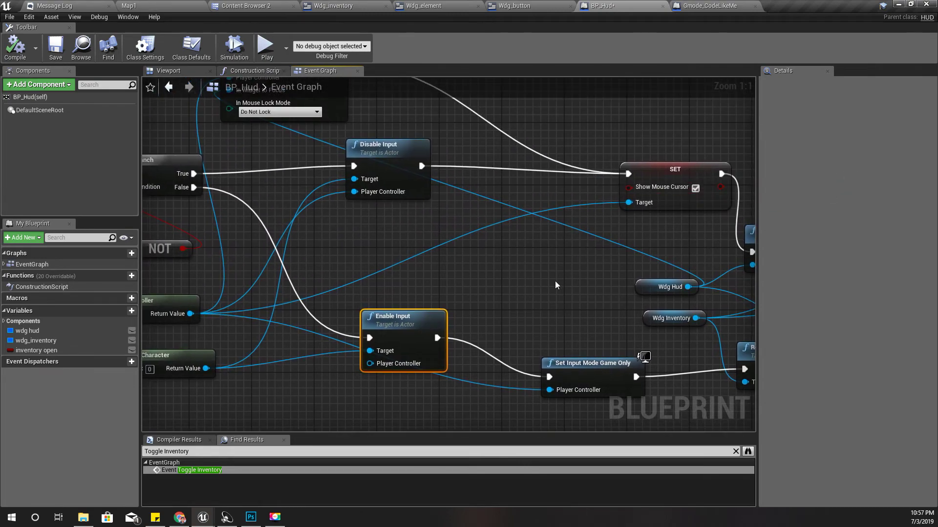
{"action": "right_click_drag", "start_coordinate": [555, 286], "coordinate": [645, 176]}
{"action": "left_click_drag", "start_coordinate": [492, 210], "coordinate": [438, 180]}
{"action": "right_click_drag", "start_coordinate": [366, 343], "coordinate": [258, 395]}
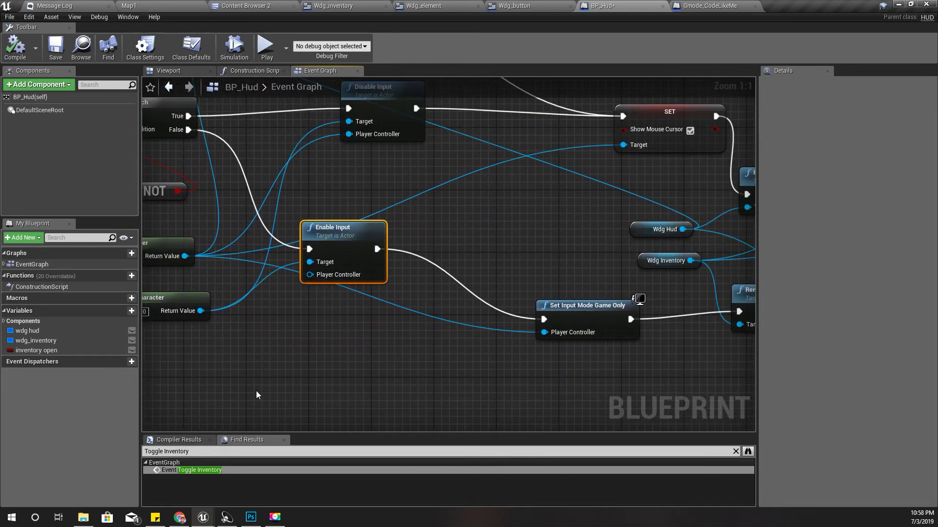
- Add an unchecked Set Show Mouse Cursor node targeting Get Player Controller, placed between Enable Input and Set Input Mode Game Only
{"action": "left_click_drag", "start_coordinate": [185, 256], "coordinate": [264, 300]}
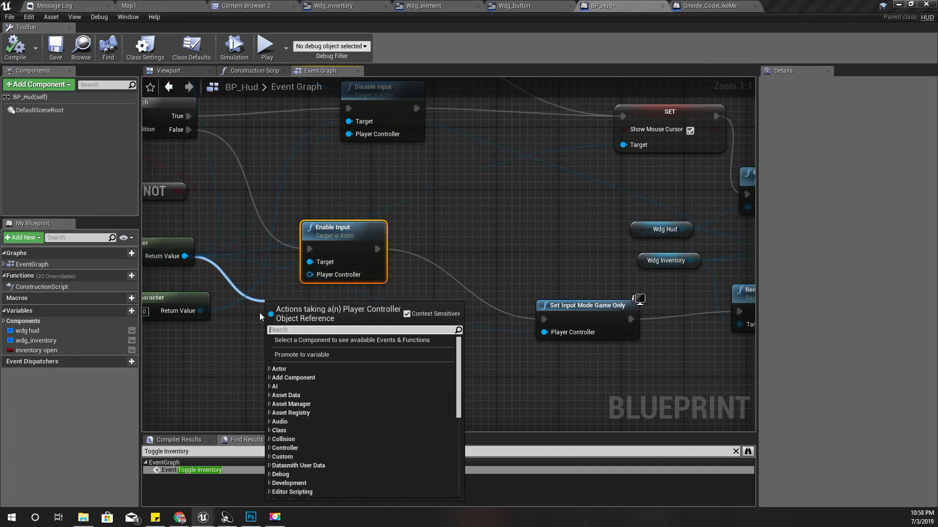
{"action": "type", "text": "set show"}
{"action": "key", "text": "Return"}
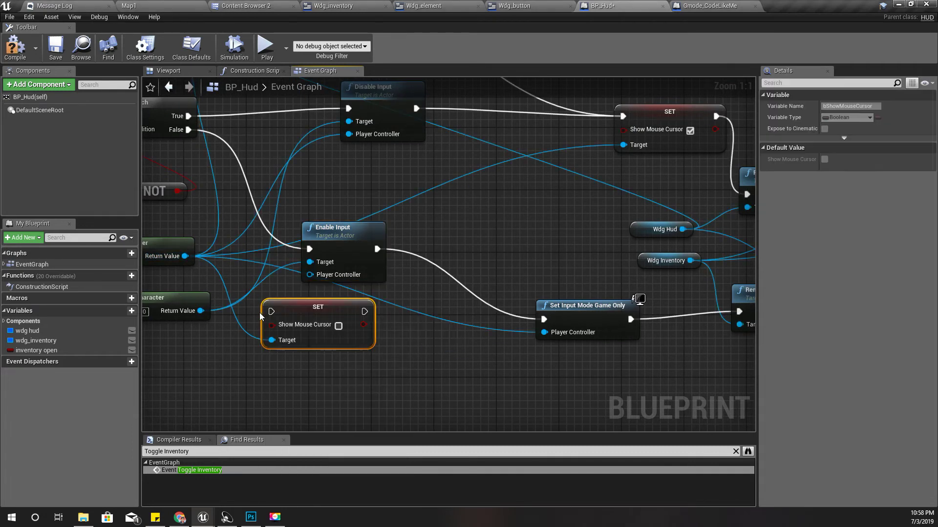
{"action": "left_click_drag", "start_coordinate": [335, 309], "coordinate": [483, 294]}
- Wire the unchecked Show Mouse Cursor SET node between Enable Input and Set Input Mode Game Only, and compile BP_Hud
{"action": "left_click_drag", "start_coordinate": [420, 295], "coordinate": [378, 249]}
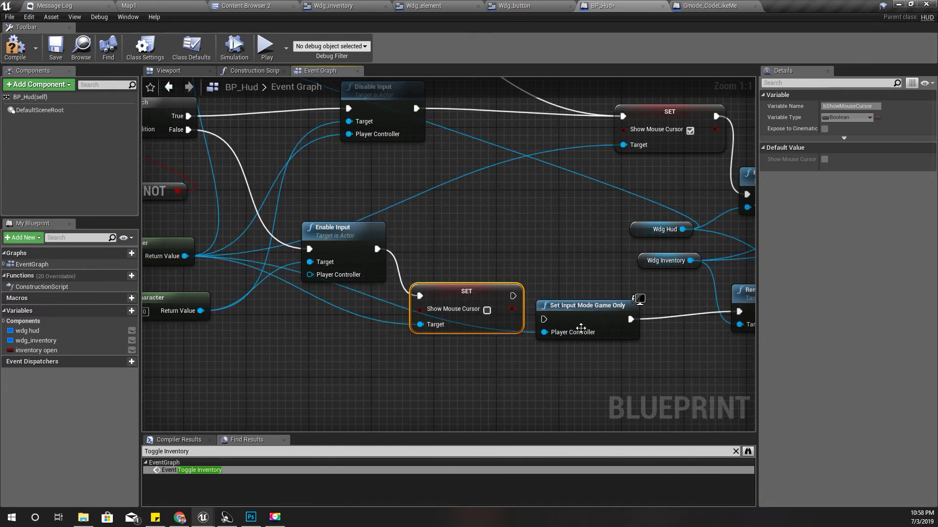
{"action": "left_click_drag", "start_coordinate": [514, 296], "coordinate": [544, 320]}
{"action": "left_click", "coordinate": [13, 49]}
- Play-test Map1 full screen, opening and closing the inventory and running to check the cursor, and return to the editor
{"action": "left_click", "coordinate": [129, 5]}
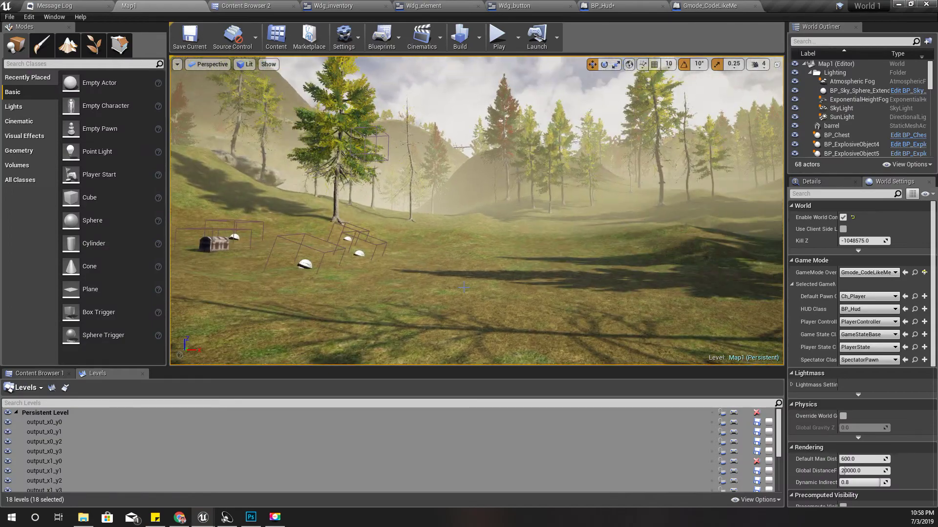
{"action": "key", "text": "F11"}
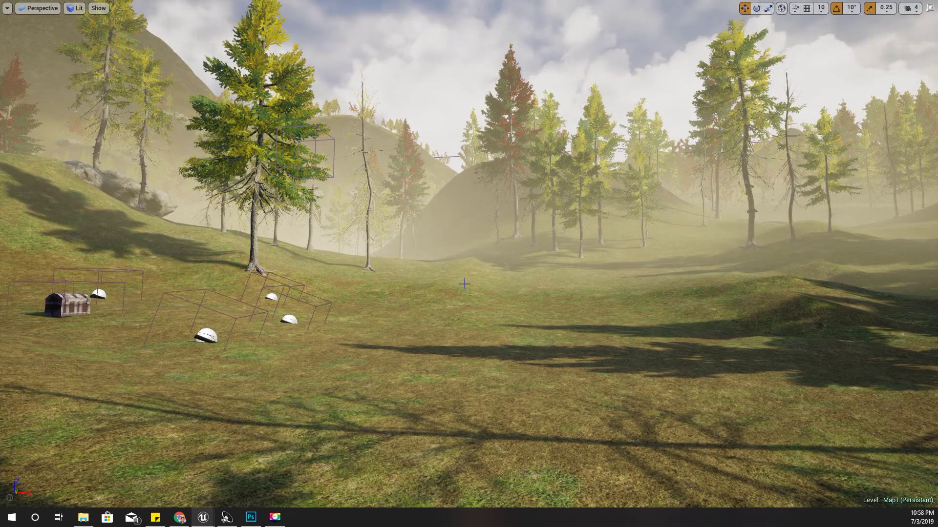
{"action": "key", "text": "alt+p"}
{"action": "key", "text": "i"}
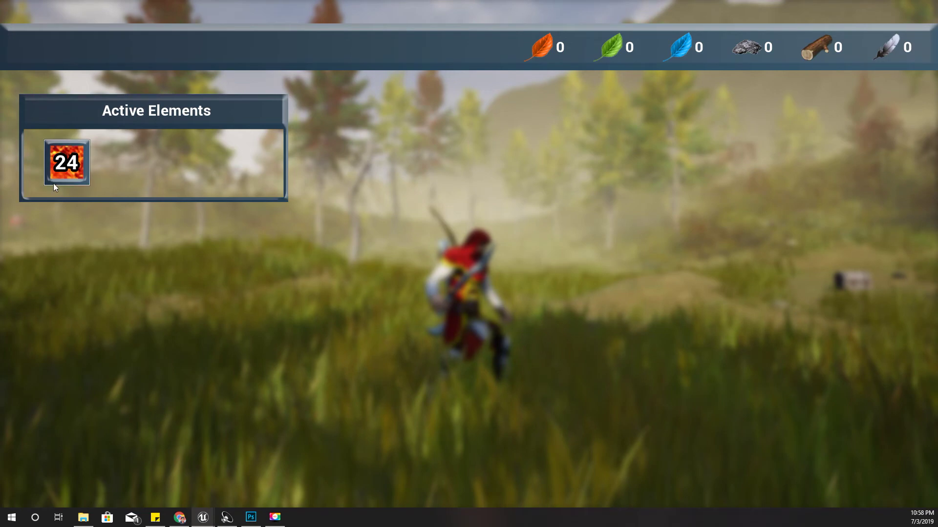
{"action": "key", "text": "i"}
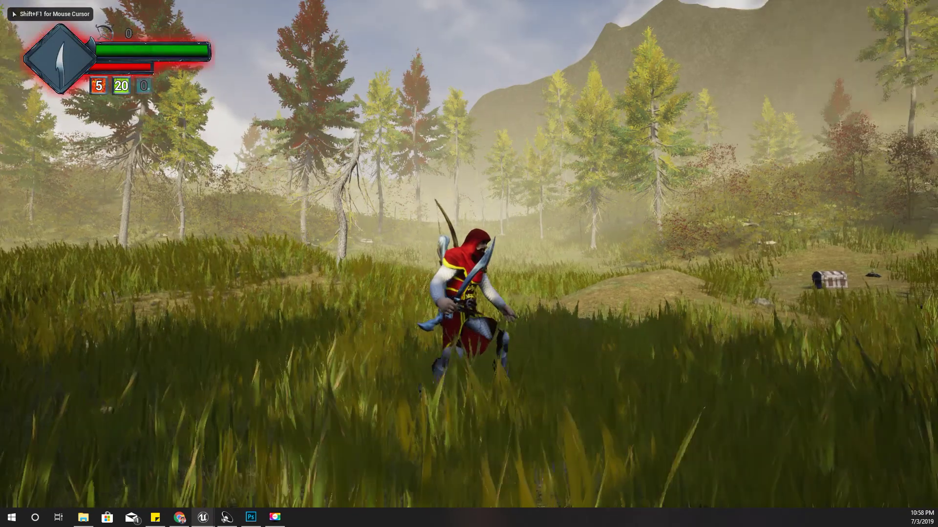
{"action": "key", "text": "w"}
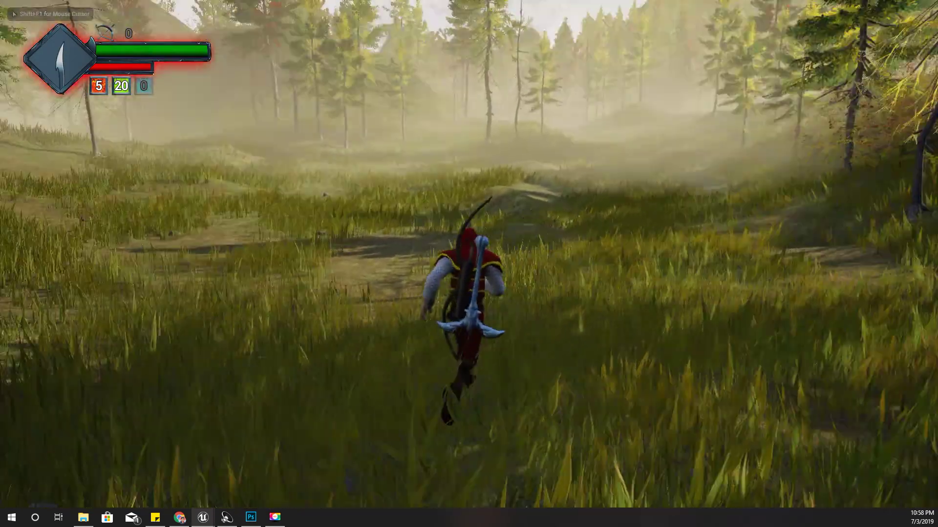
{"action": "key", "text": "Escape"}
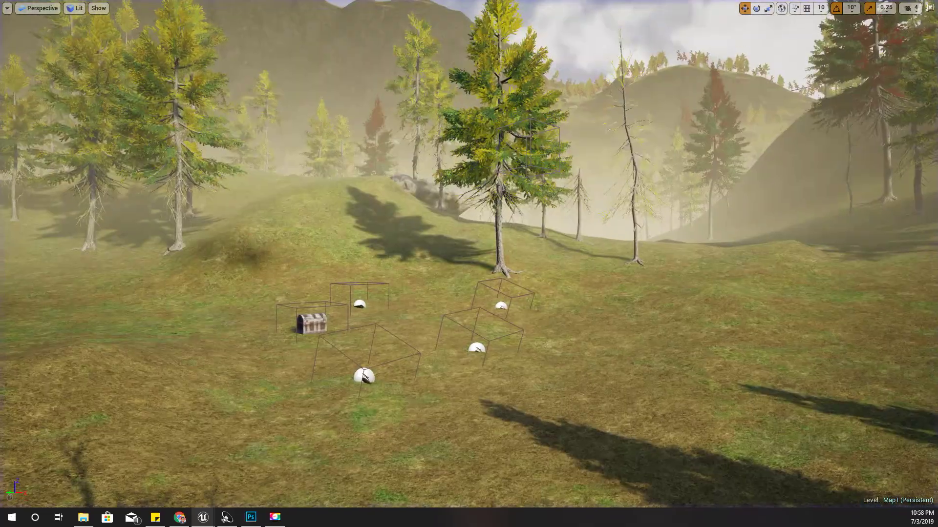
{"action": "key", "text": "F11"}
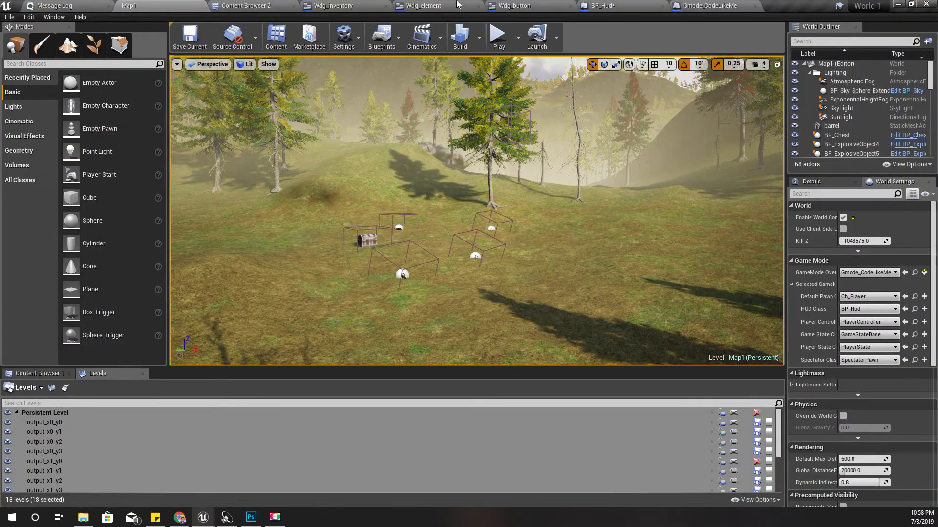
- In Wdg_button, move Image_57 out of Button_244 so it sits directly under the Canvas Panel
{"action": "left_click", "coordinate": [510, 6]}
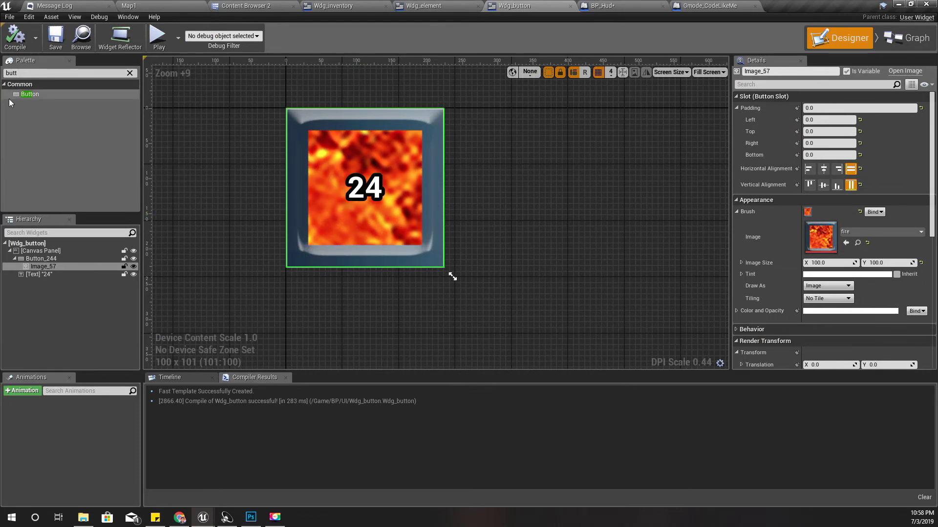
{"action": "mouse_move", "coordinate": [34, 278]}
{"action": "left_mouse_down"}
{"action": "mouse_move", "coordinate": [46, 263]}
{"action": "mouse_move", "coordinate": [53, 268]}
{"action": "mouse_move", "coordinate": [44, 266]}
{"action": "left_mouse_up"}
{"action": "left_click", "coordinate": [40, 262]}
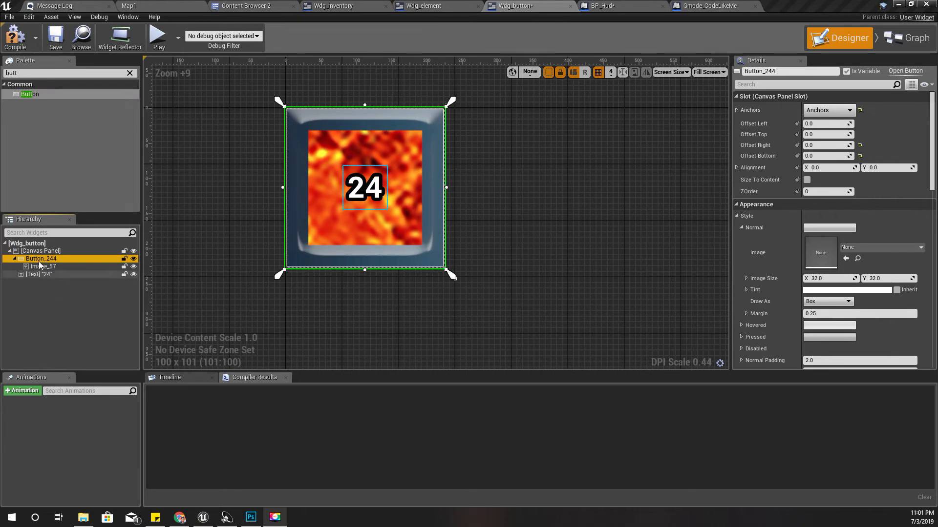
{"action": "left_click", "coordinate": [44, 266]}
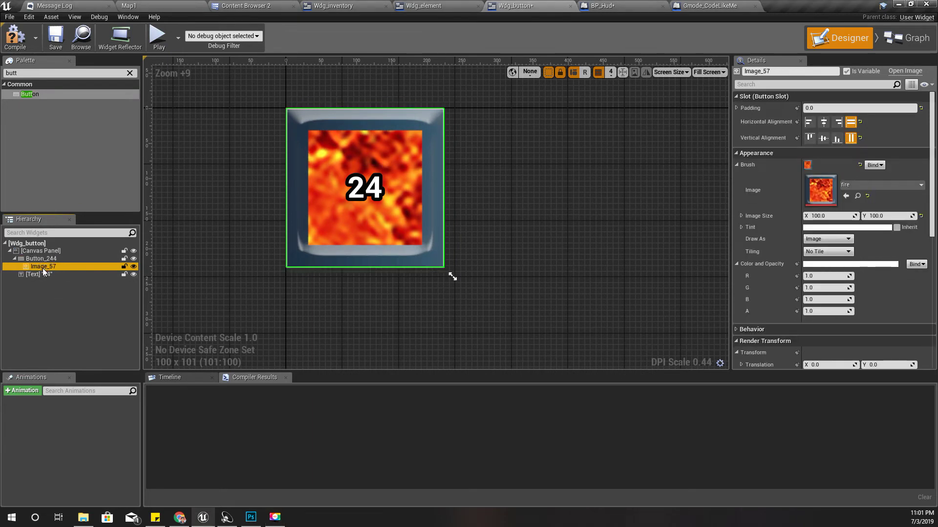
{"action": "left_click_drag", "start_coordinate": [42, 268], "coordinate": [42, 256]}
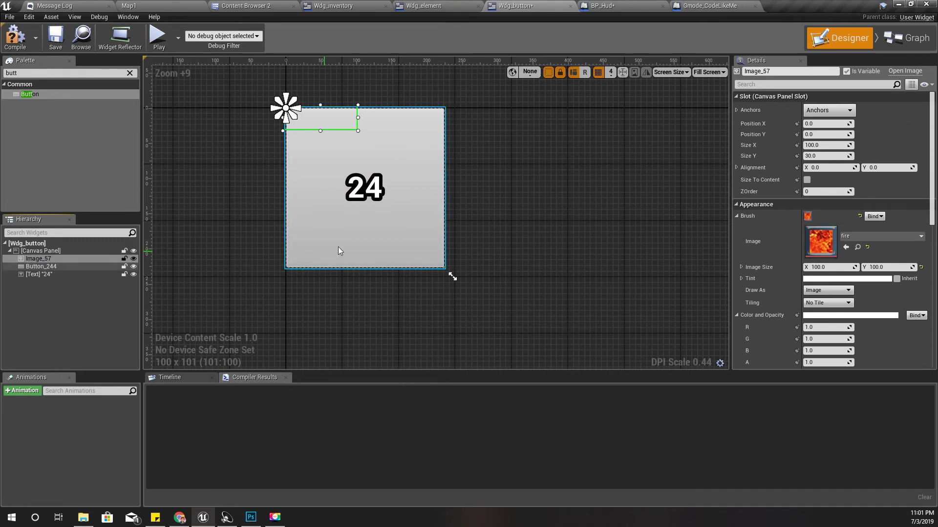
- Assign the fire texture to Button_244's Normal style image with a 256 × 256 image size and a margin of 0
{"action": "left_click", "coordinate": [70, 267]}
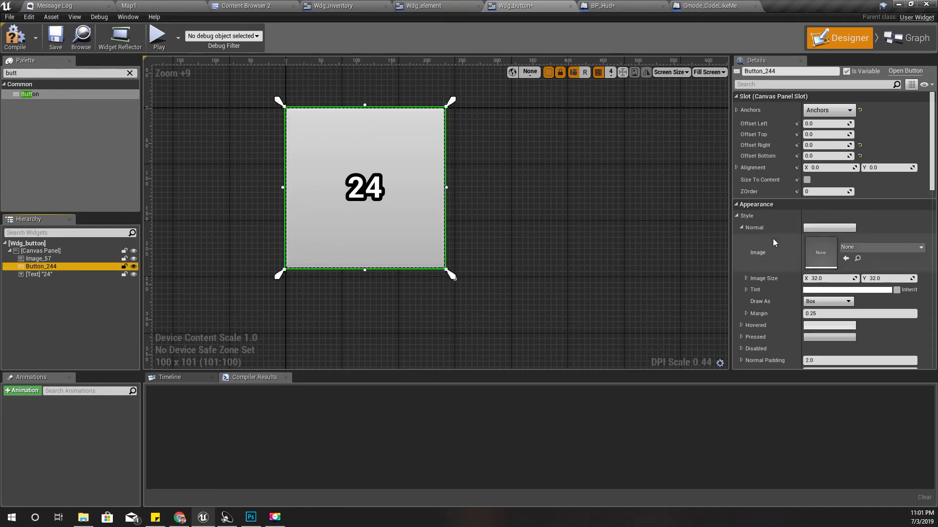
{"action": "left_click", "coordinate": [742, 228]}
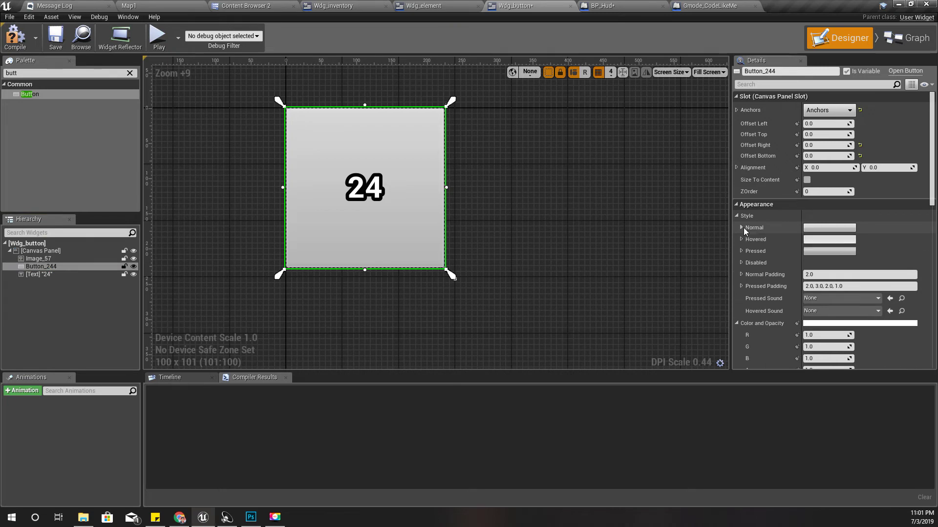
{"action": "left_click", "coordinate": [742, 228]}
{"action": "left_click", "coordinate": [226, 6]}
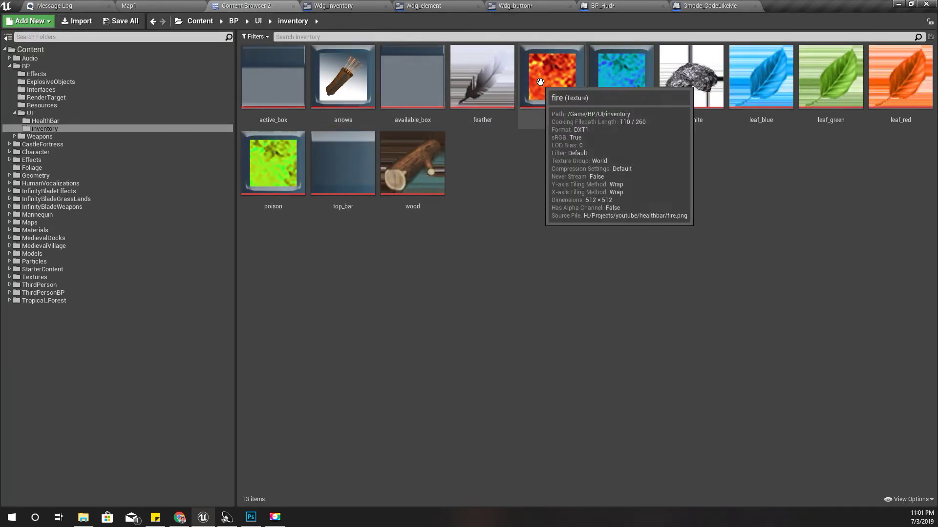
{"action": "left_click_drag", "start_coordinate": [547, 85], "coordinate": [857, 243]}
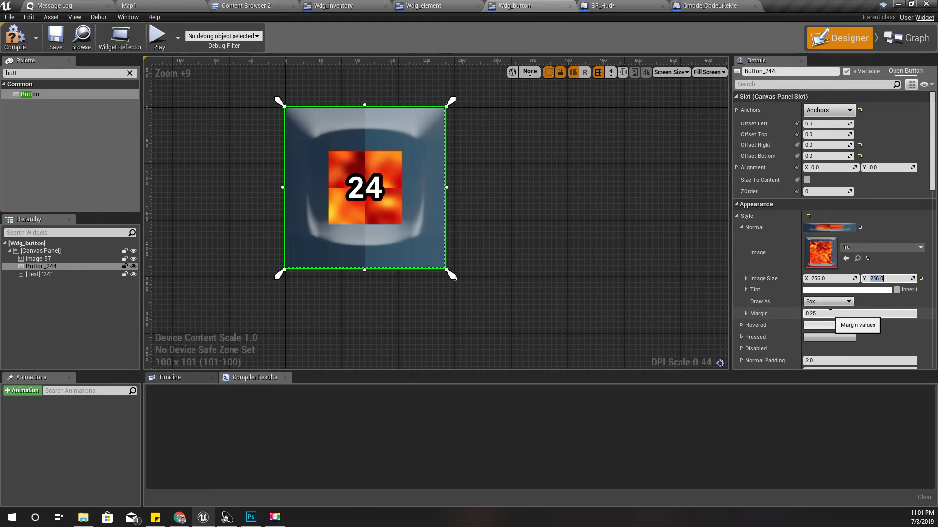
{"action": "type", "text": "0"}
{"action": "key", "text": "Return"}
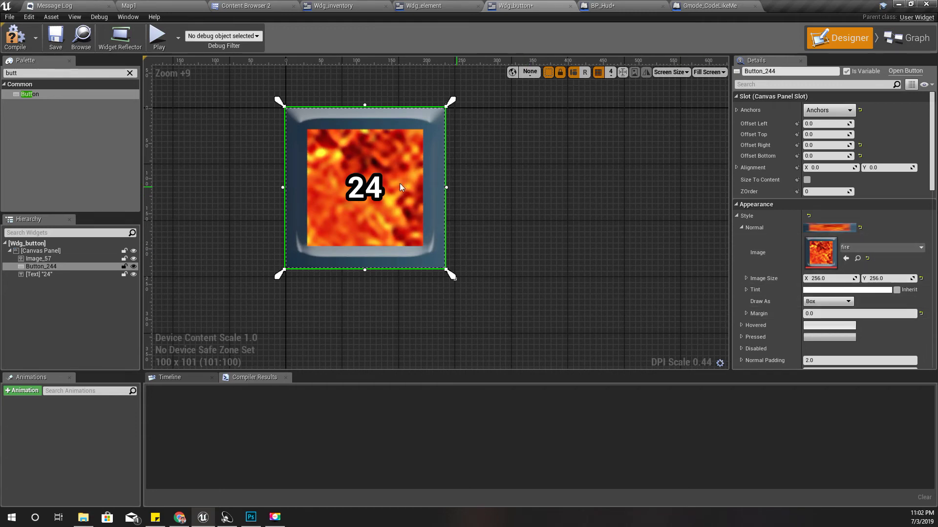
- Delete Image_57 from Wdg_button and nest the "24" text inside Button_244
{"action": "left_click", "coordinate": [39, 259]}
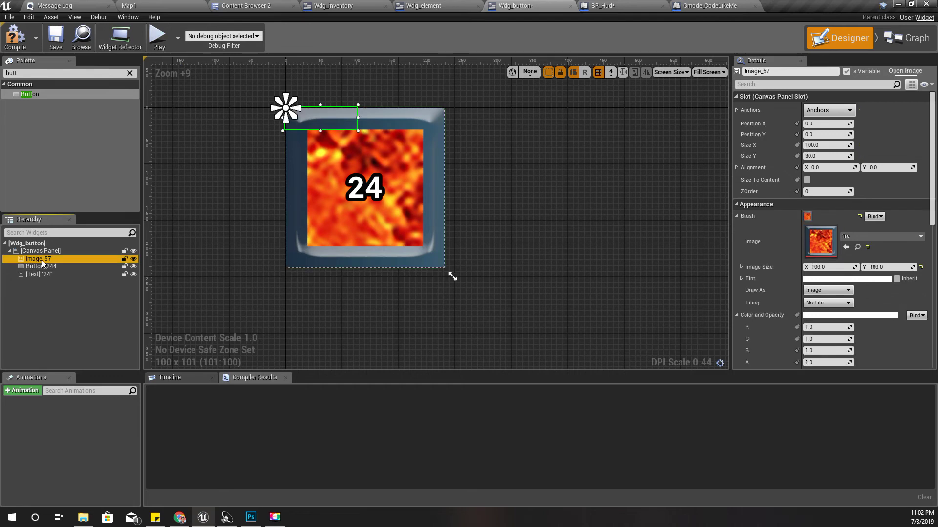
{"action": "key", "text": "Delete"}
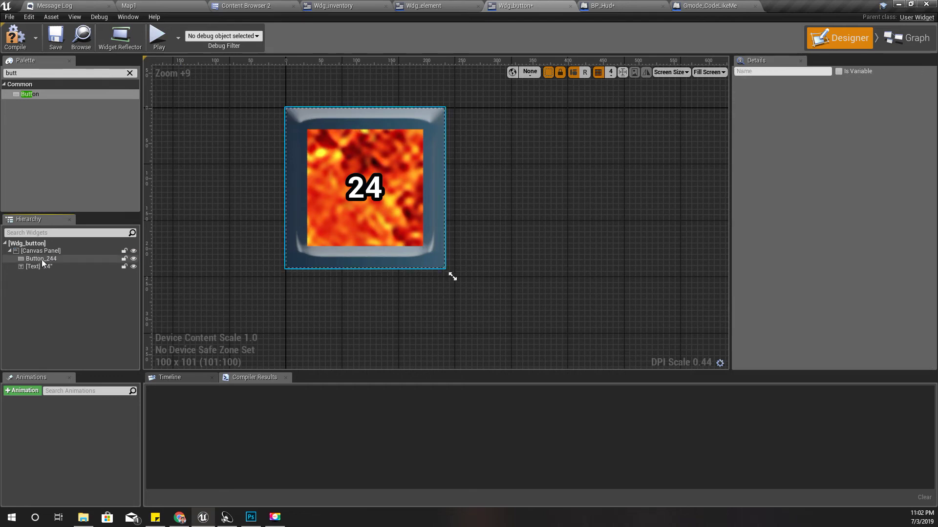
{"action": "left_click", "coordinate": [40, 260]}
{"action": "left_click_drag", "start_coordinate": [39, 266], "coordinate": [42, 260]}
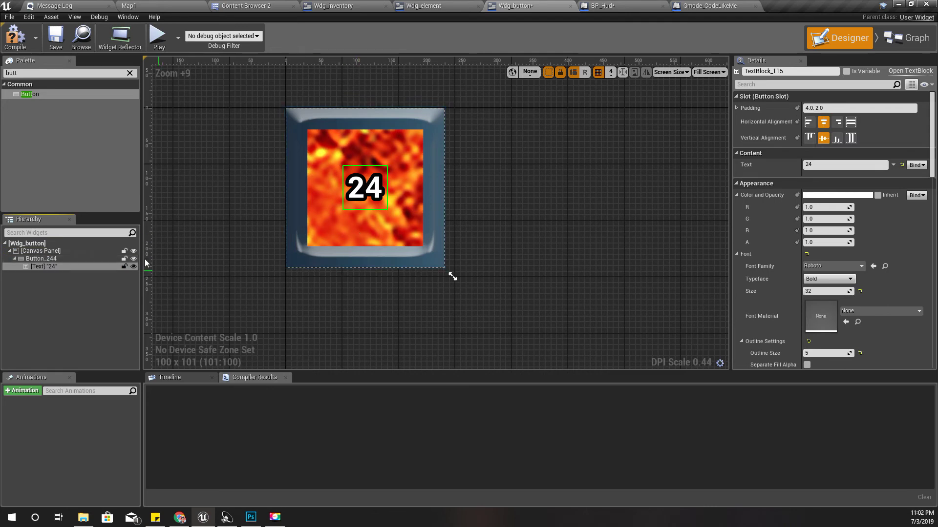
- Try fill alignment on the "24" text, undo it to keep the text centered, and compile Wdg_button
{"action": "left_click", "coordinate": [850, 139]}
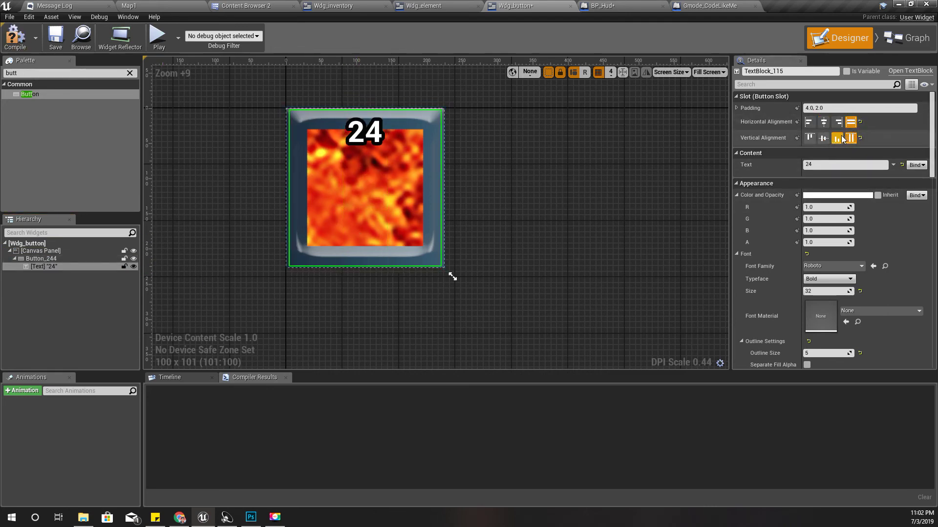
{"action": "key", "text": "ctrl+z"}
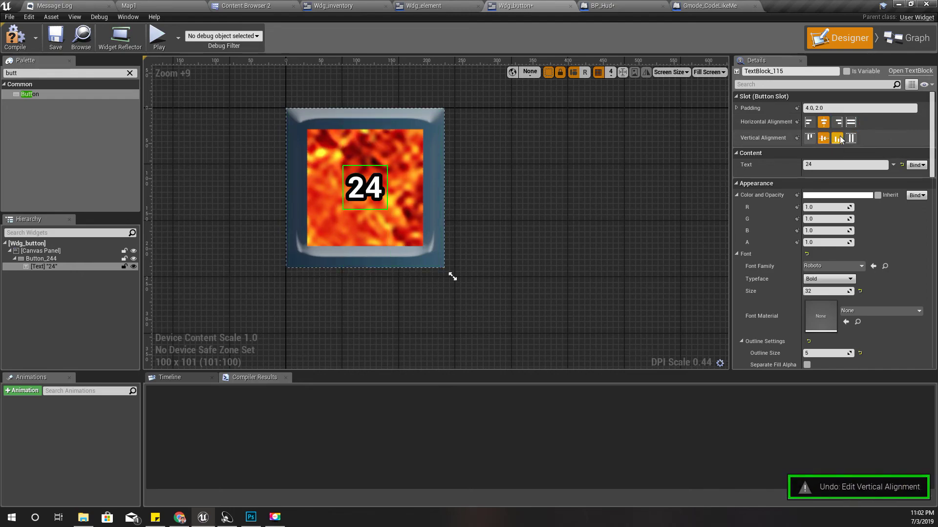
{"action": "left_click", "coordinate": [13, 36]}
- Play-test Map1 in full view, open the inventory and try the "24" button under Active Elements several times, ending the session
{"action": "left_click", "coordinate": [128, 6]}
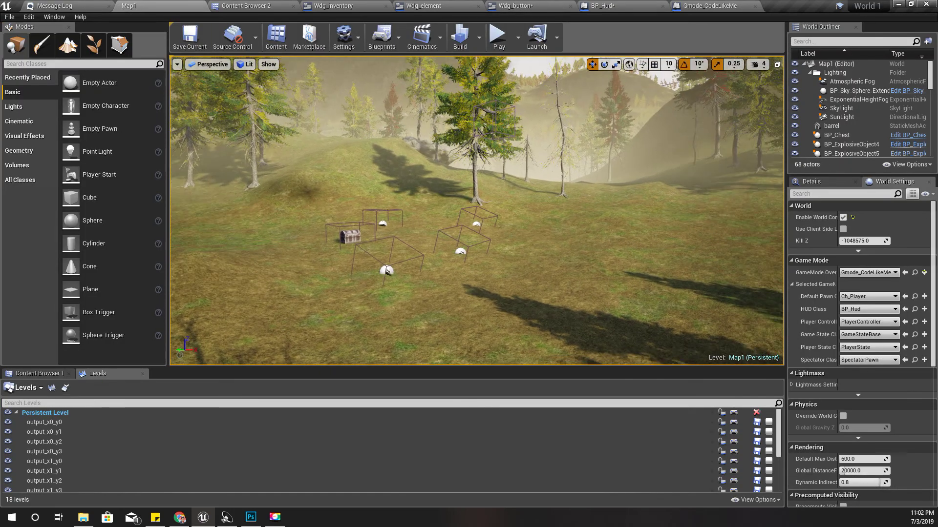
{"action": "key", "text": "F11"}
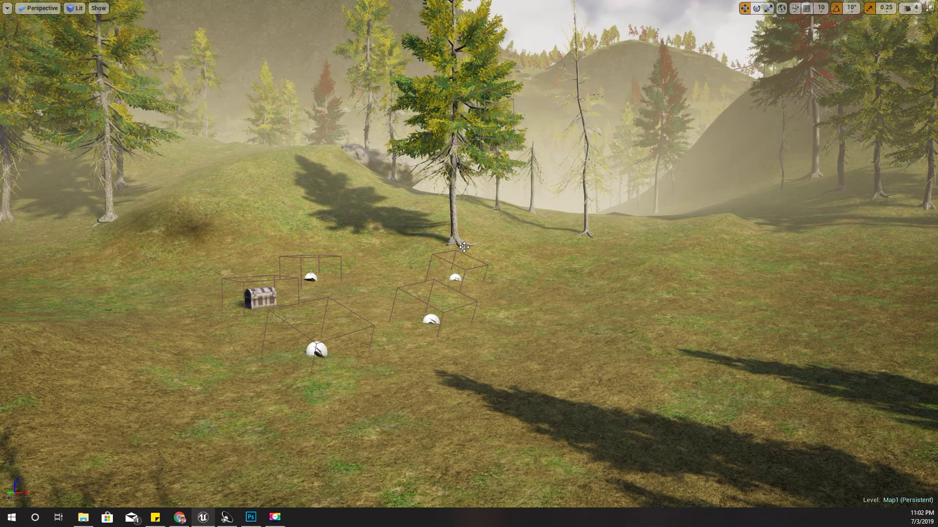
{"action": "key", "text": "alt+p"}
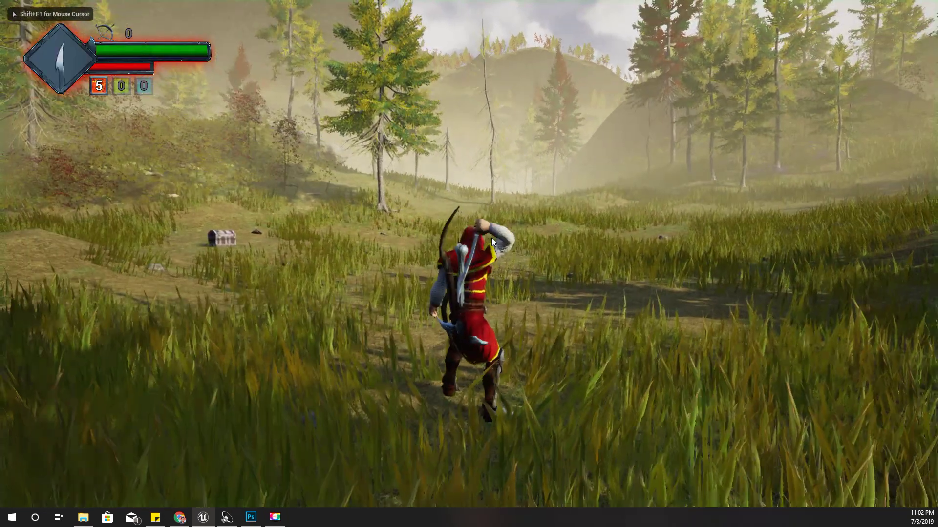
{"action": "key", "text": "Tab"}
{"action": "left_click", "coordinate": [71, 172]}
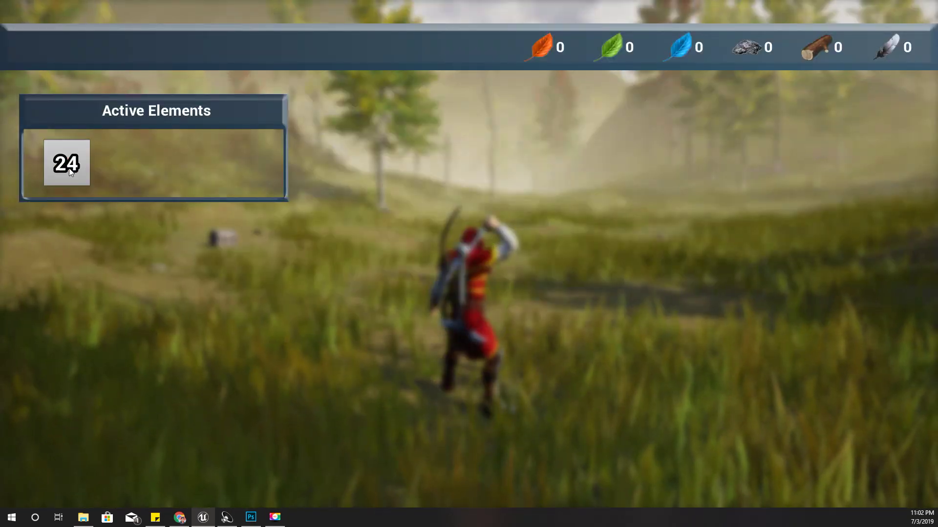
{"action": "left_click", "coordinate": [71, 172]}
{"action": "left_click", "coordinate": [71, 172]}
{"action": "left_click", "coordinate": [72, 170]}
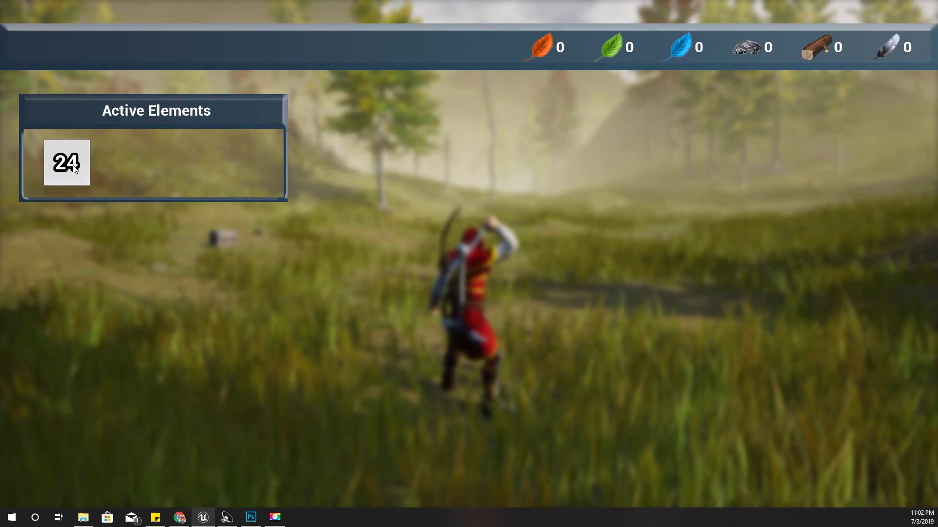
{"action": "left_click", "coordinate": [73, 169]}
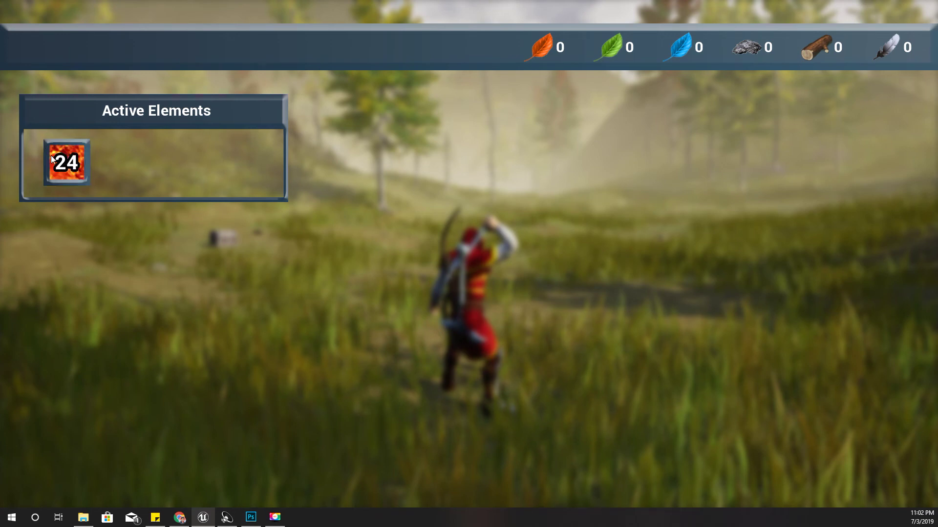
{"action": "key", "text": "Tab"}
{"action": "key", "text": "Escape"}
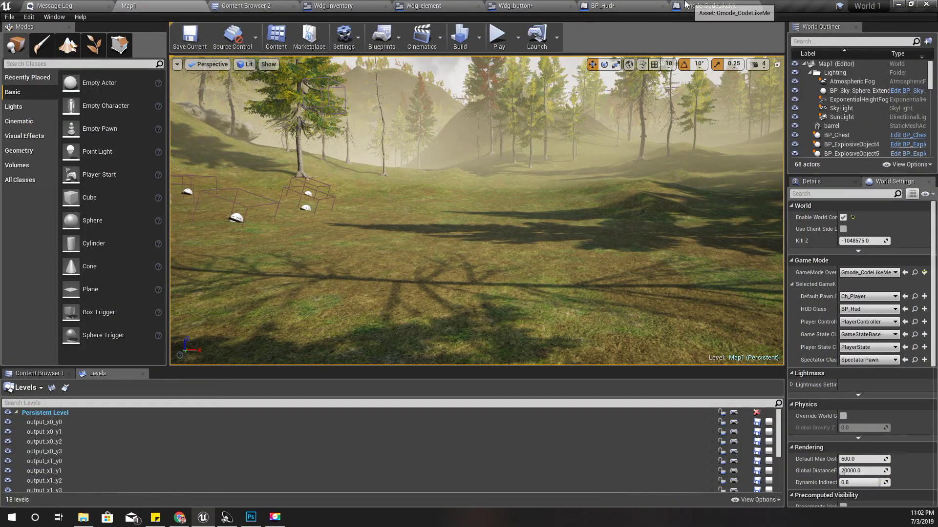
- In Wdg_button, assign the fire texture to Button_244's Hovered style image with a margin of 0
{"action": "left_click", "coordinate": [532, 5]}
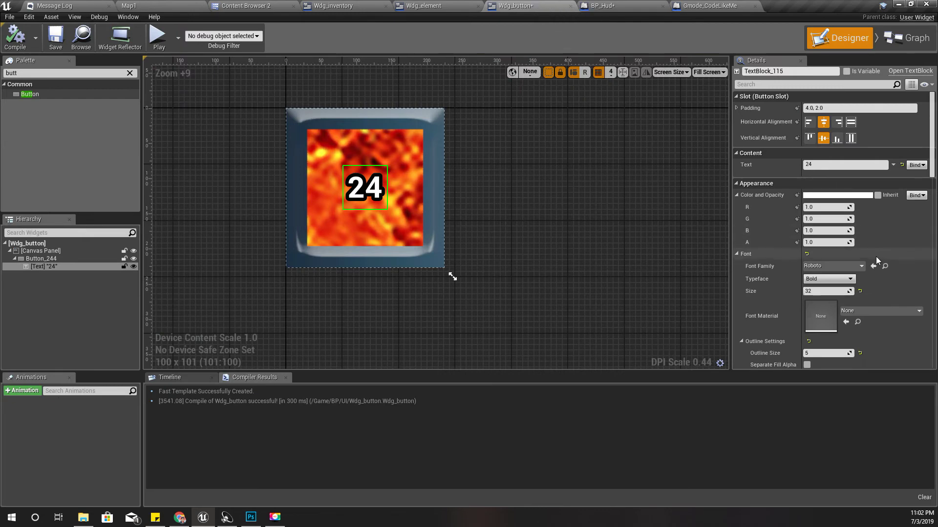
{"action": "scroll", "coordinate": [840, 254], "scroll_direction": "down", "scroll_amount": 3}
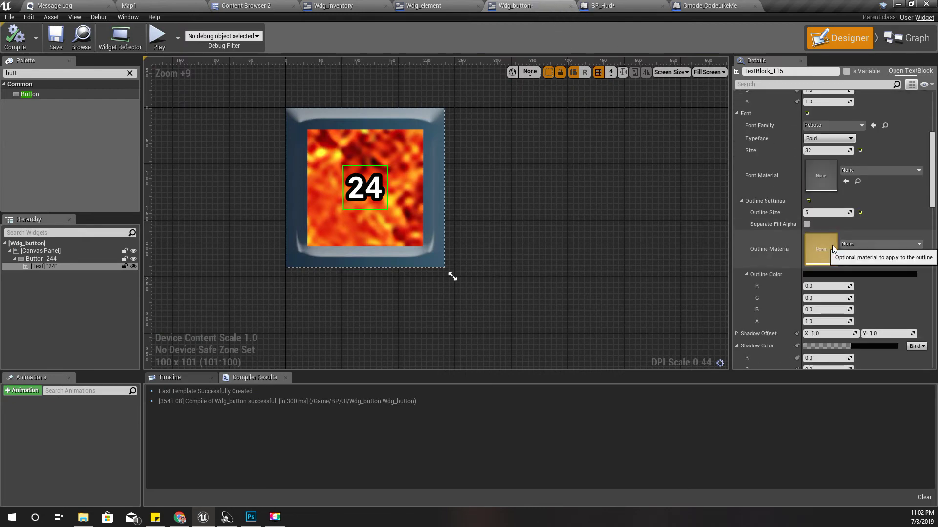
{"action": "scroll", "coordinate": [833, 246], "scroll_direction": "up", "scroll_amount": 3}
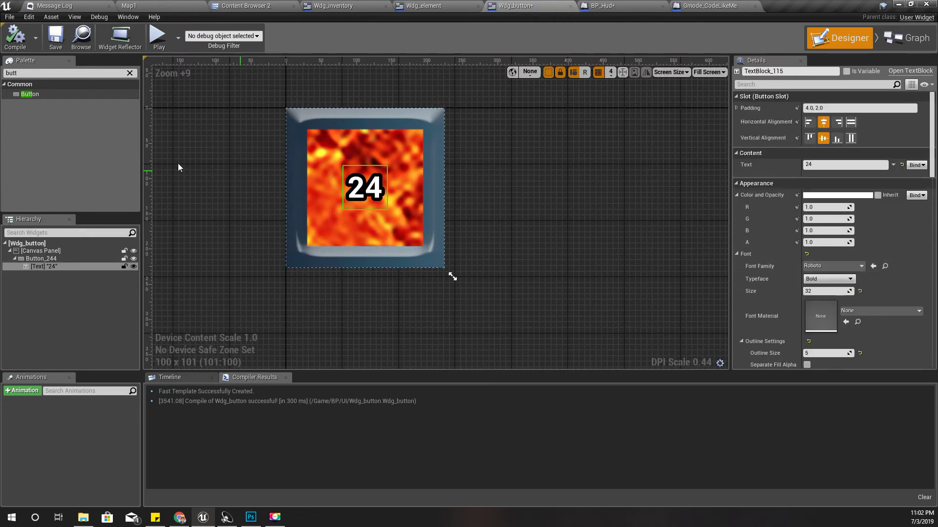
{"action": "left_click", "coordinate": [53, 258]}
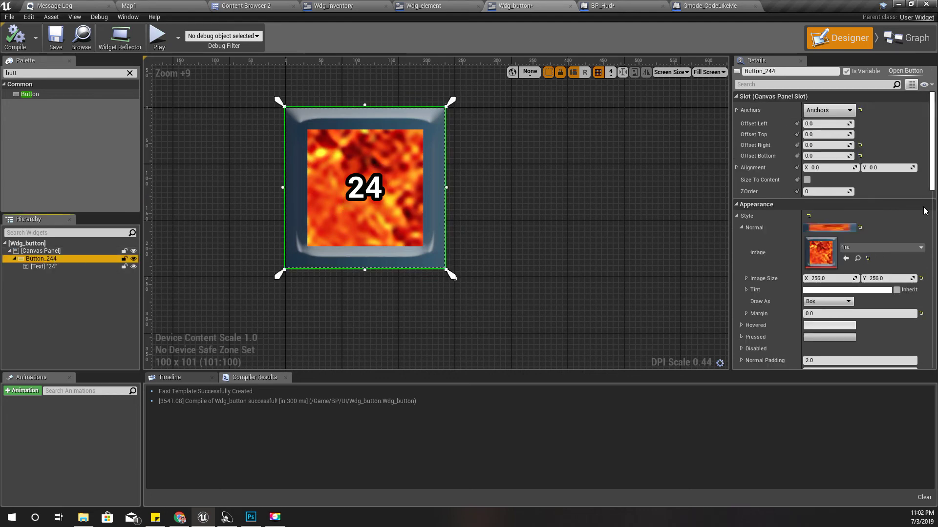
{"action": "scroll", "coordinate": [830, 268], "scroll_direction": "down", "scroll_amount": 1}
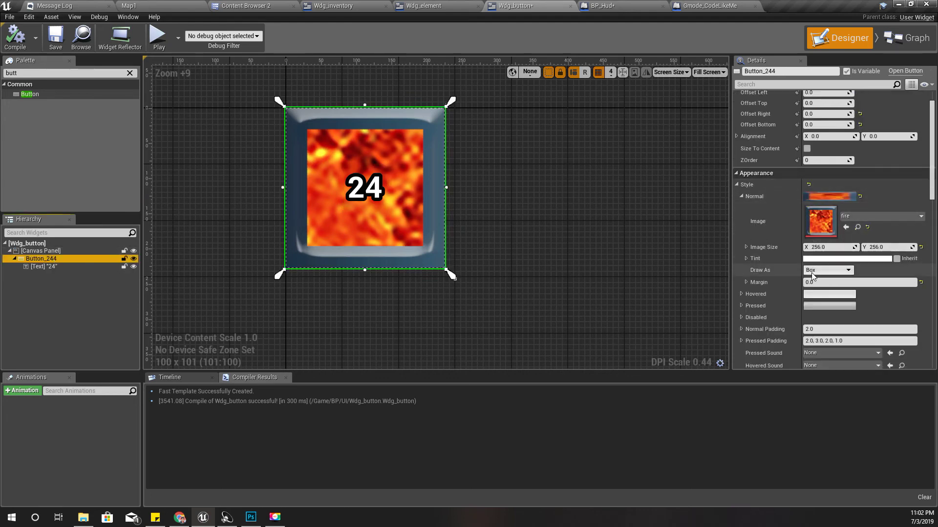
{"action": "left_click", "coordinate": [741, 294]}
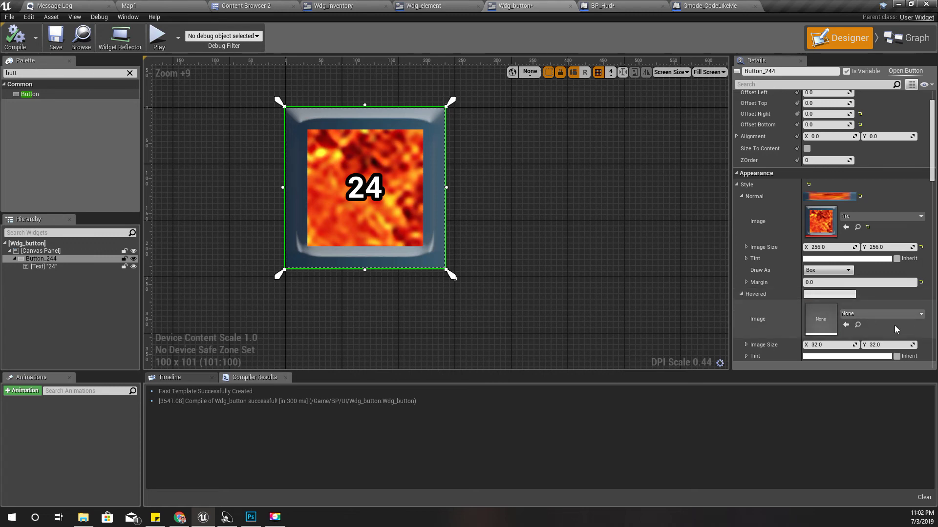
{"action": "scroll", "coordinate": [892, 322], "scroll_direction": "down", "scroll_amount": 2}
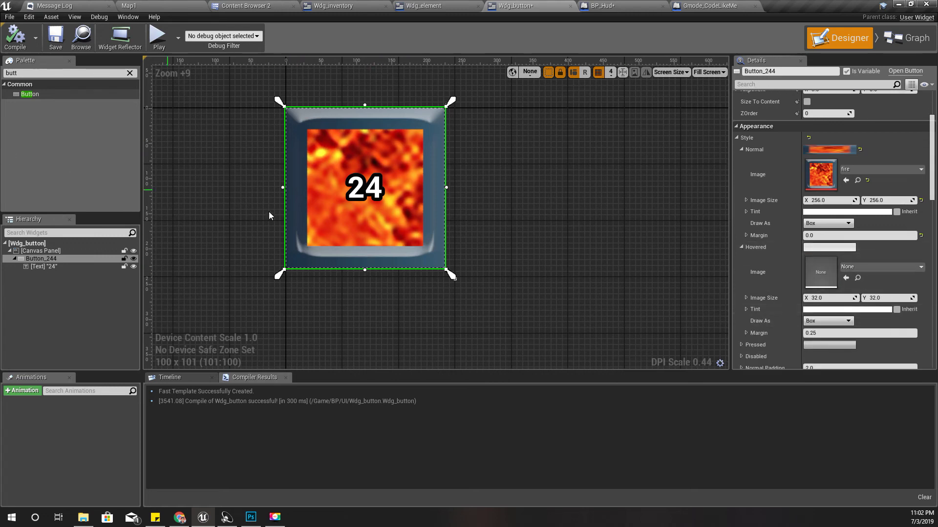
{"action": "left_click", "coordinate": [260, 4]}
{"action": "left_click_drag", "start_coordinate": [554, 98], "coordinate": [827, 272]}
{"action": "scroll", "coordinate": [827, 272], "scroll_direction": "down", "scroll_amount": 2}
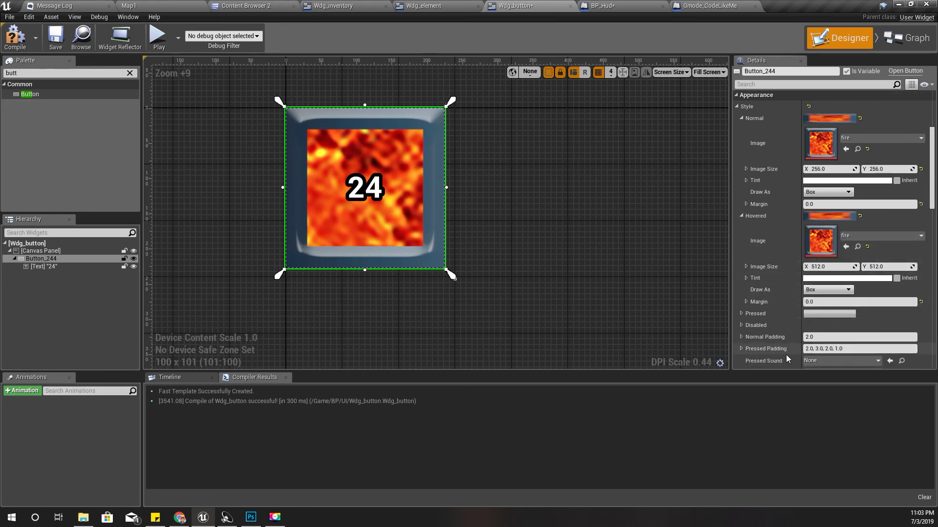
- Assign the fire texture to Button_244's Pressed style image and set its margin to 0
{"action": "scroll", "coordinate": [791, 221], "scroll_direction": "down", "scroll_amount": 3}
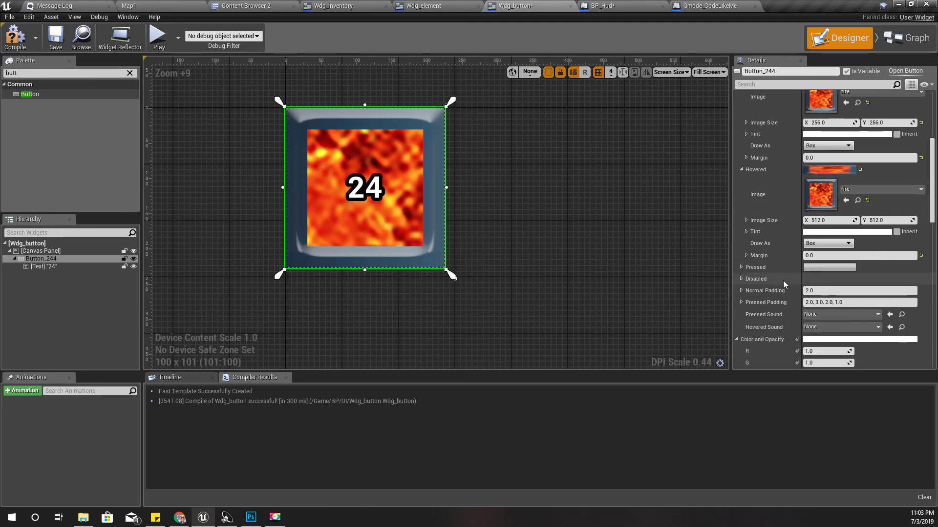
{"action": "left_click", "coordinate": [741, 268]}
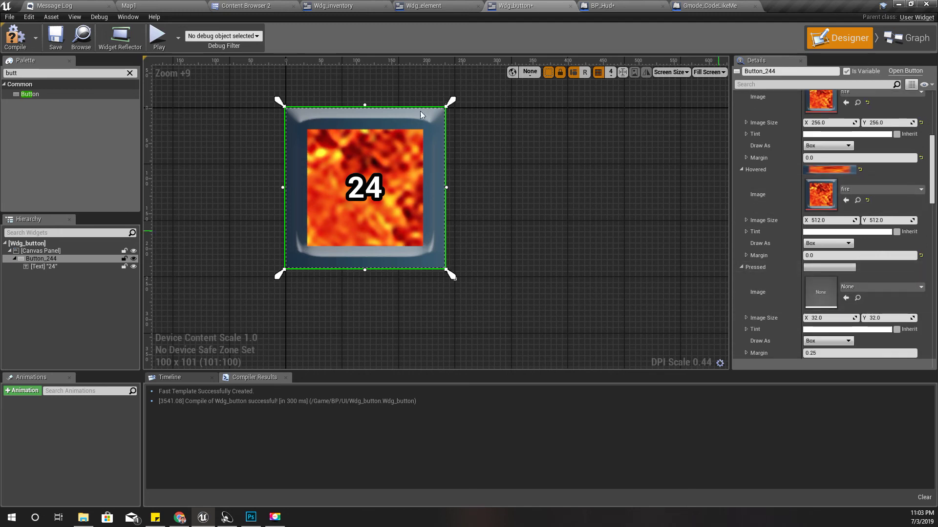
{"action": "left_click", "coordinate": [241, 4]}
{"action": "left_click", "coordinate": [531, 90]}
{"action": "left_click_drag", "start_coordinate": [531, 90], "coordinate": [820, 292]}
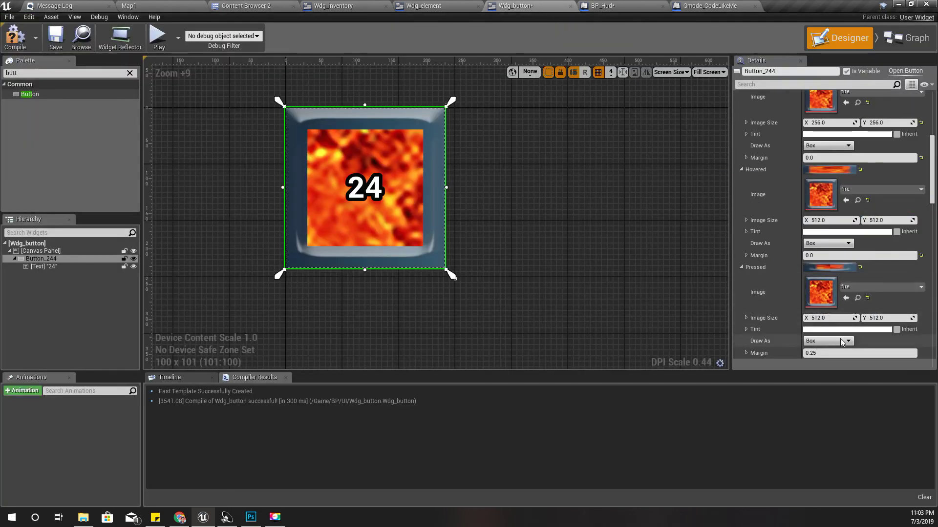
{"action": "scroll", "coordinate": [834, 341], "scroll_direction": "down", "scroll_amount": 3}
{"action": "left_click", "coordinate": [840, 294]}
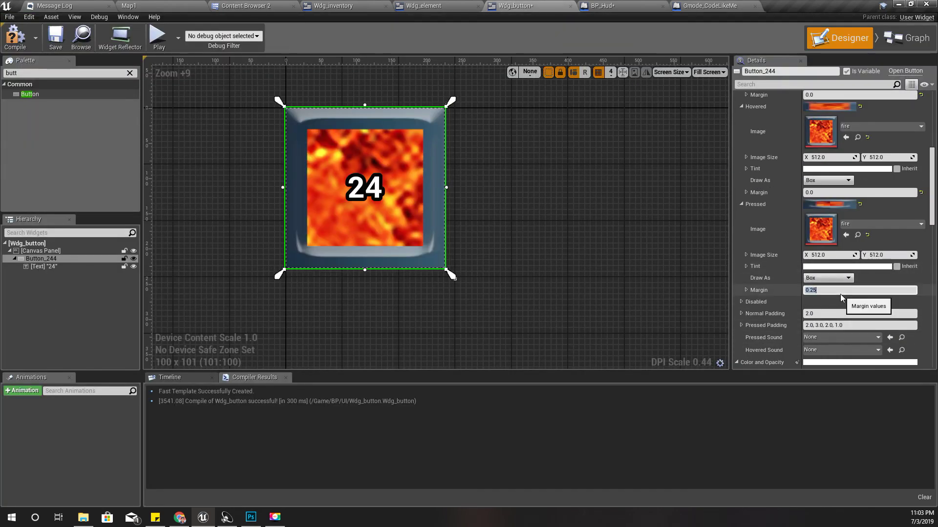
{"action": "type", "text": "0"}
{"action": "key", "text": "Return"}
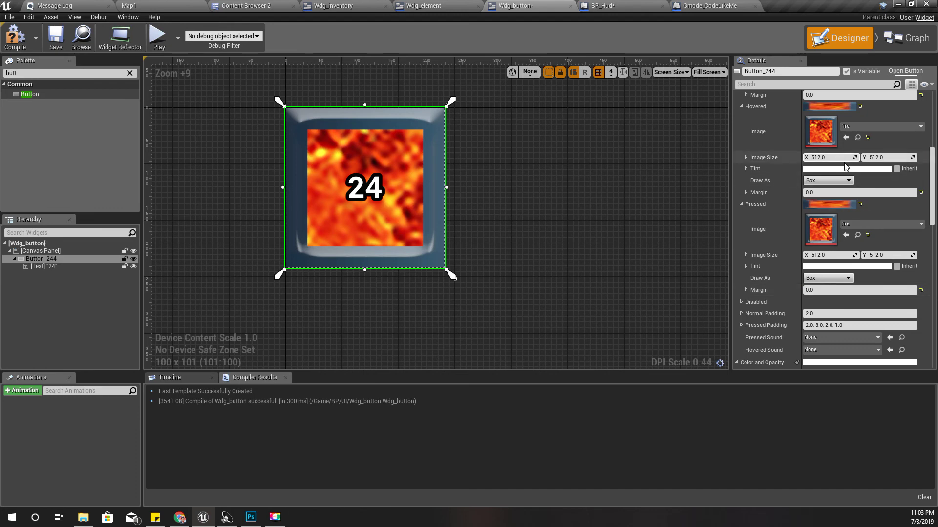
- Set the tint of Button_244's Hovered style to a light red, hex sRGB FFB0A7FF
{"action": "scroll", "coordinate": [843, 291], "scroll_direction": "down", "scroll_amount": 1}
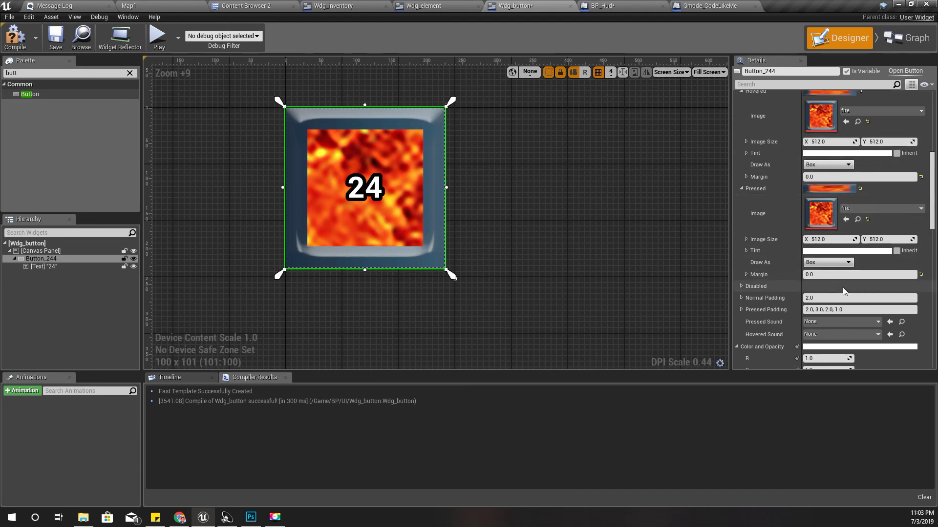
{"action": "scroll", "coordinate": [842, 287], "scroll_direction": "up", "scroll_amount": 3}
{"action": "scroll", "coordinate": [825, 210], "scroll_direction": "up", "scroll_amount": 1}
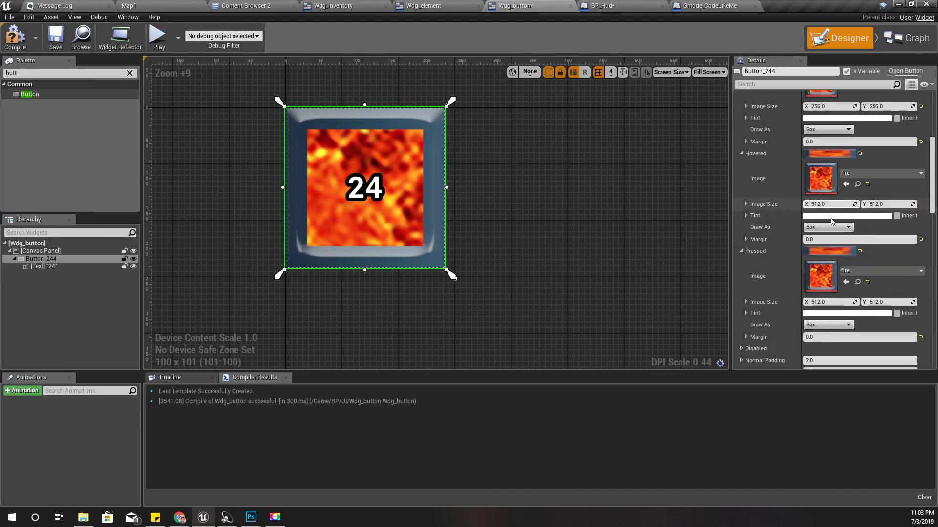
{"action": "left_click", "coordinate": [824, 215]}
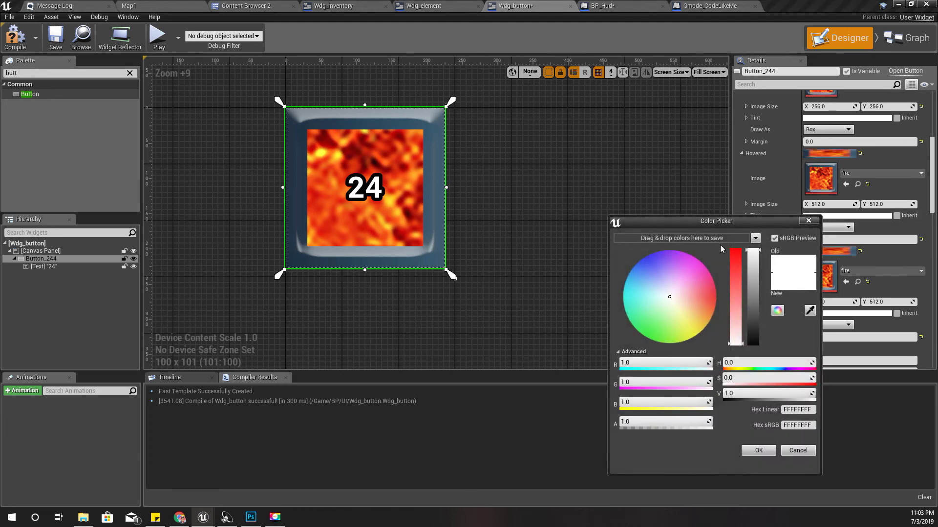
{"action": "left_click", "coordinate": [699, 300]}
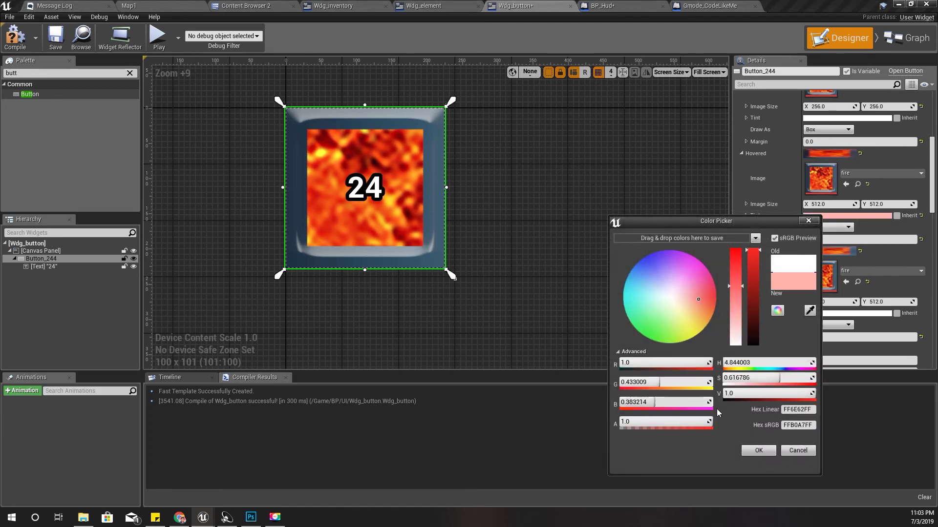
{"action": "left_click", "coordinate": [764, 452]}
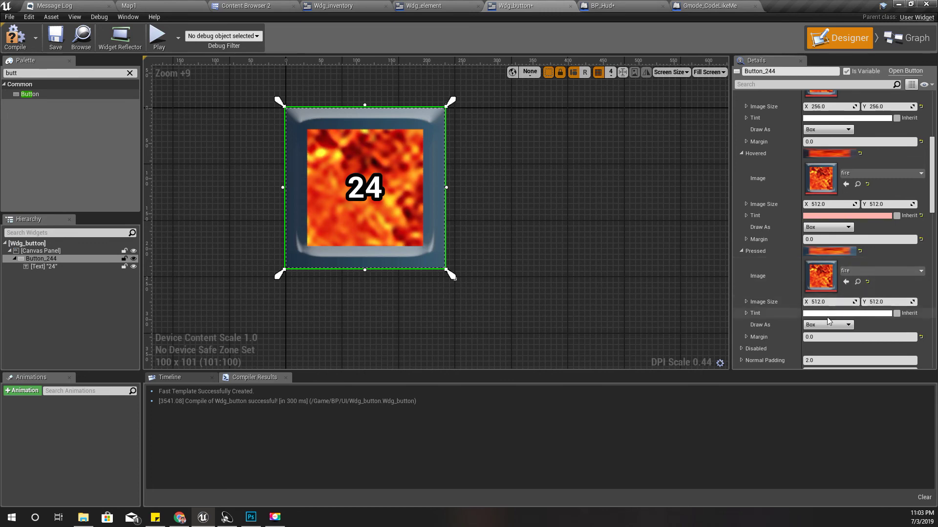
- Set the tint of Button_244's Pressed style to orange, hex sRGB FF8C00FF, and compile Wdg_button
{"action": "left_click", "coordinate": [828, 314]}
{"action": "left_click", "coordinate": [719, 341]}
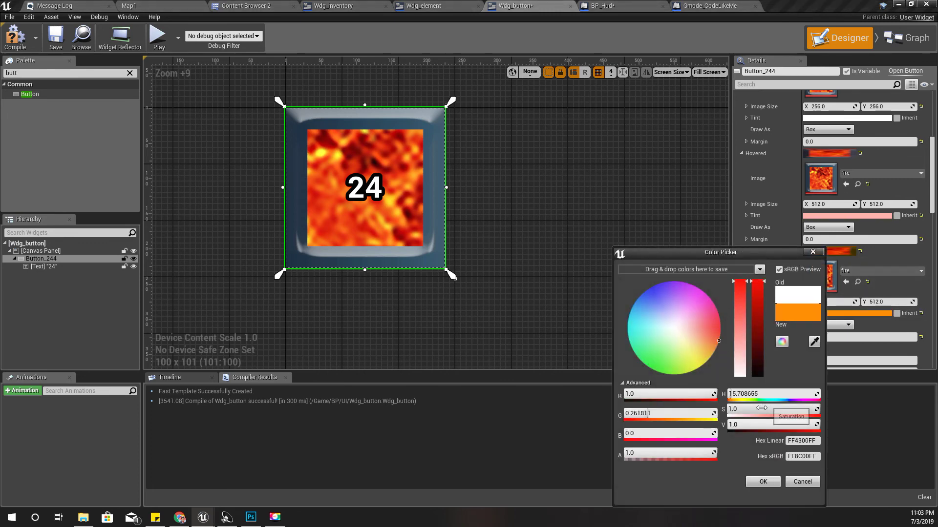
{"action": "left_click", "coordinate": [766, 486]}
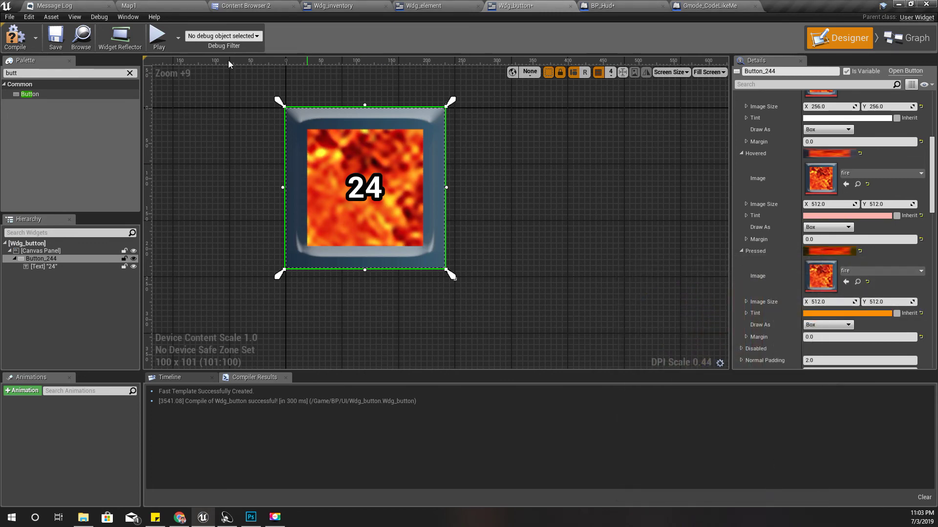
{"action": "left_click", "coordinate": [15, 37]}
- Play-test Map1 in full view again, opening the inventory to check the "24" button's hovered and pressed styles
{"action": "left_click", "coordinate": [178, 4]}
{"action": "key", "text": "F11"}
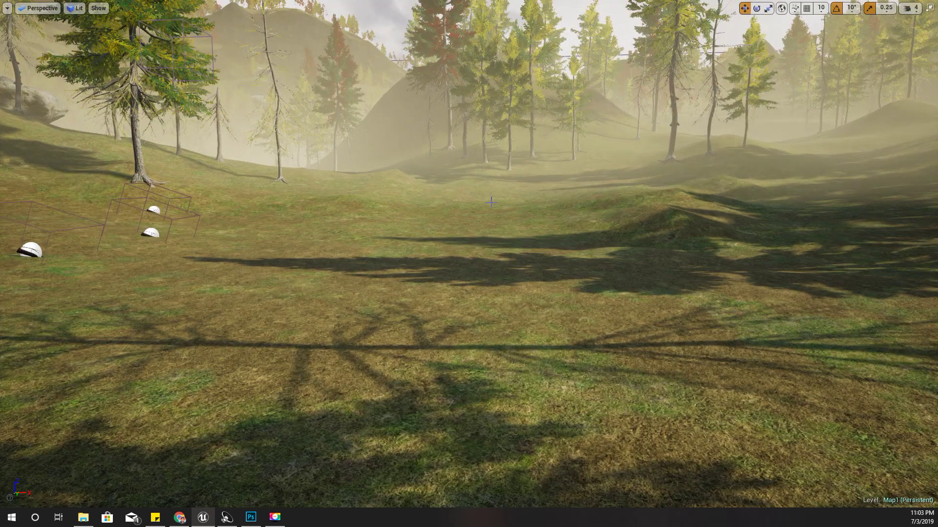
{"action": "key", "text": "alt+p"}
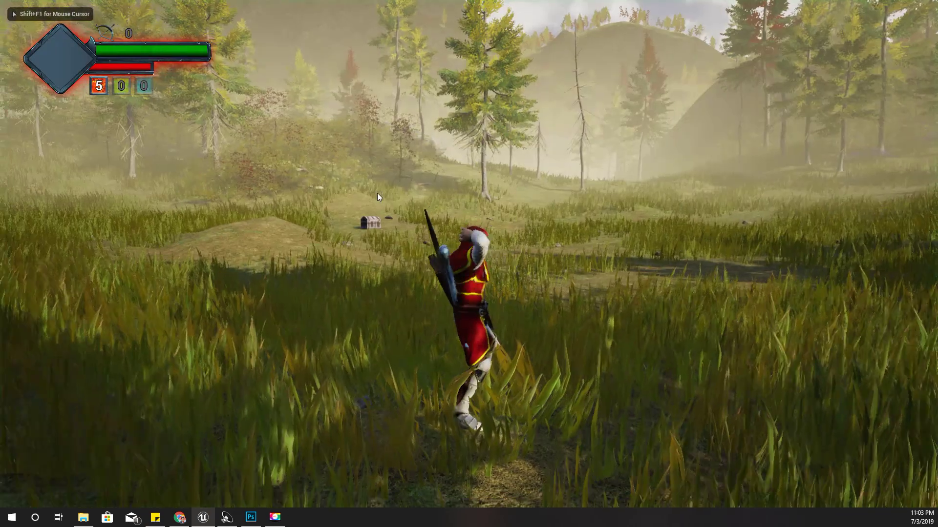
{"action": "key", "text": "Tab"}
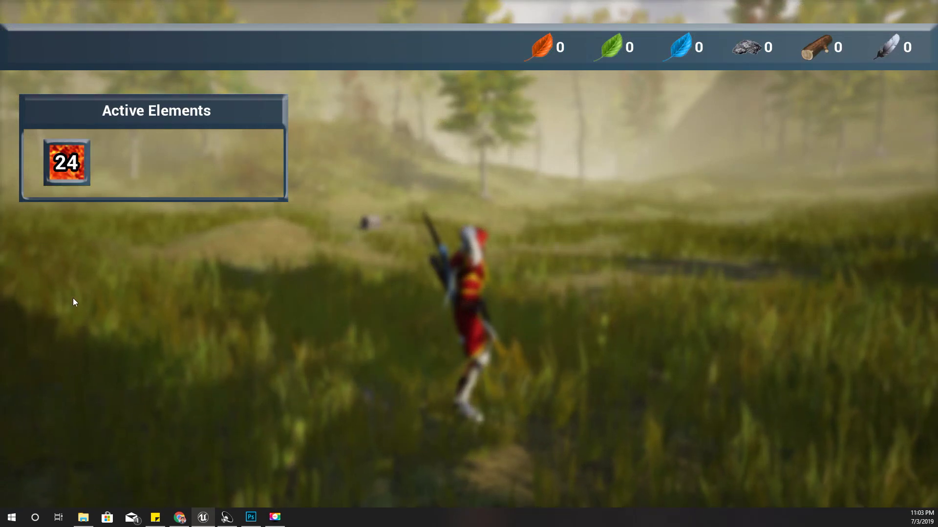
{"action": "left_click", "coordinate": [62, 168]}
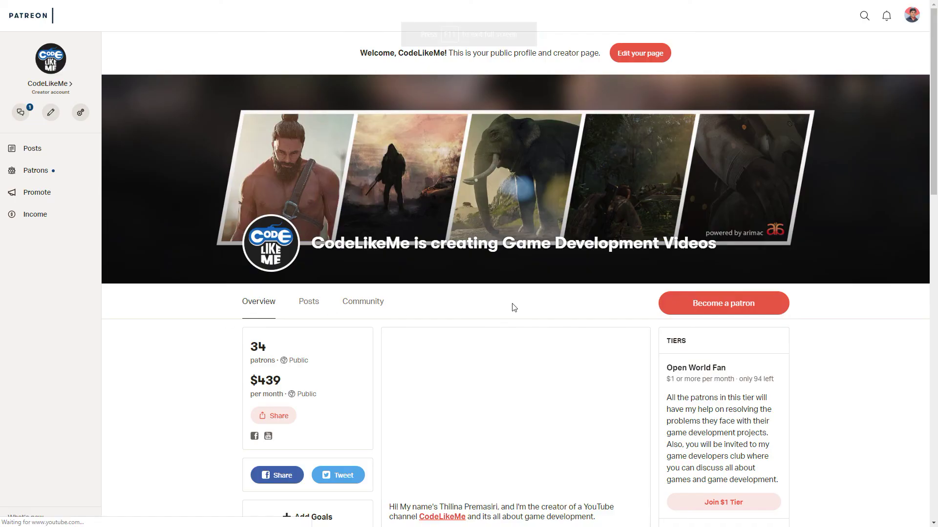
- On the CodeLikeMe Patreon page, filter the posts by the source code tag and look through the project file updates
{"action": "scroll", "coordinate": [491, 311], "scroll_direction": "down", "scroll_amount": 2}
{"action": "scroll", "coordinate": [491, 311], "scroll_direction": "down", "scroll_amount": 2}
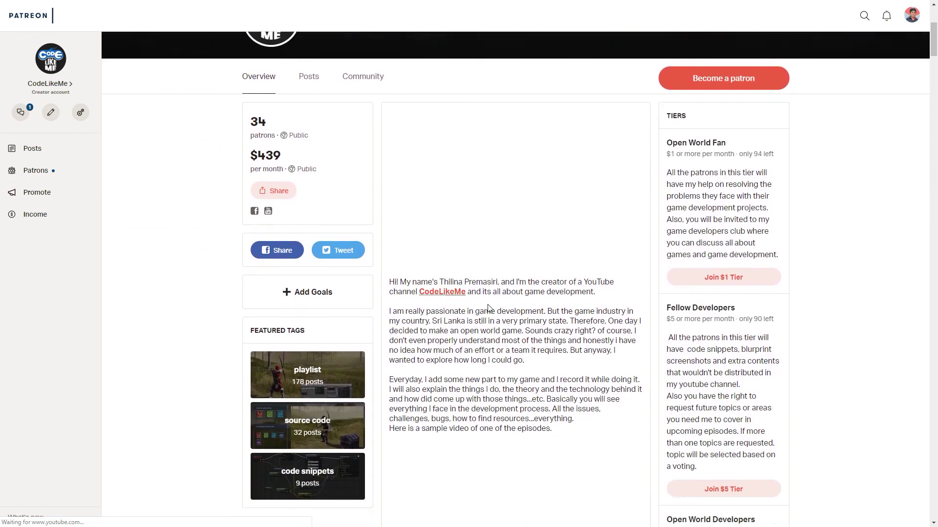
{"action": "left_click", "coordinate": [328, 445]}
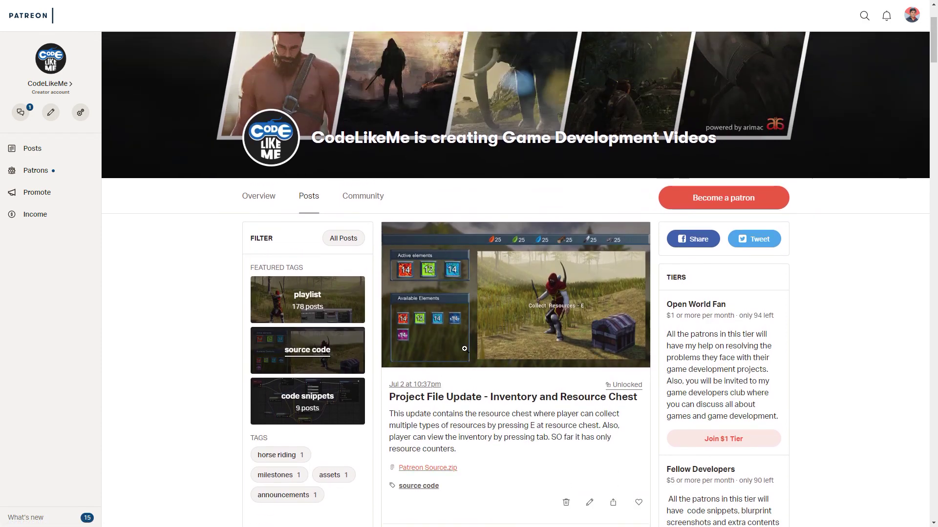
{"action": "scroll", "coordinate": [466, 353], "scroll_direction": "down", "scroll_amount": 3}
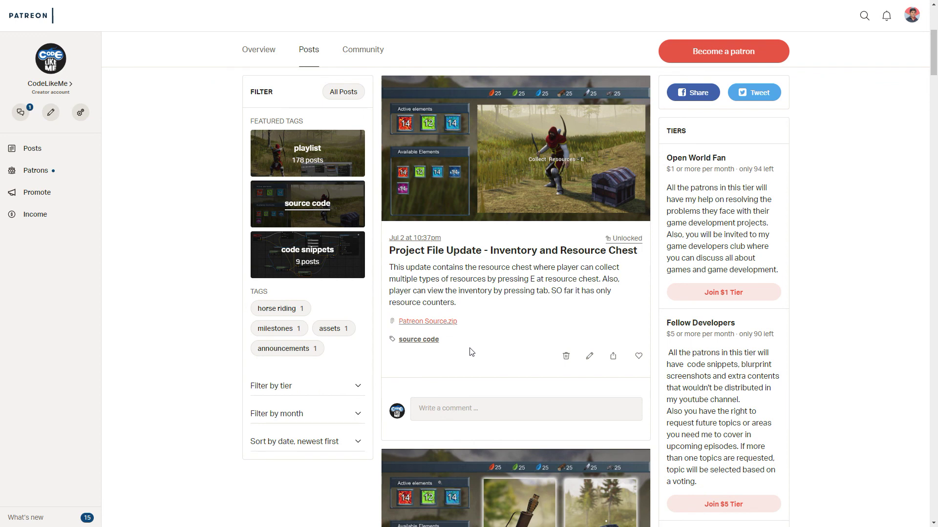
{"action": "scroll", "coordinate": [477, 348], "scroll_direction": "down", "scroll_amount": 1}
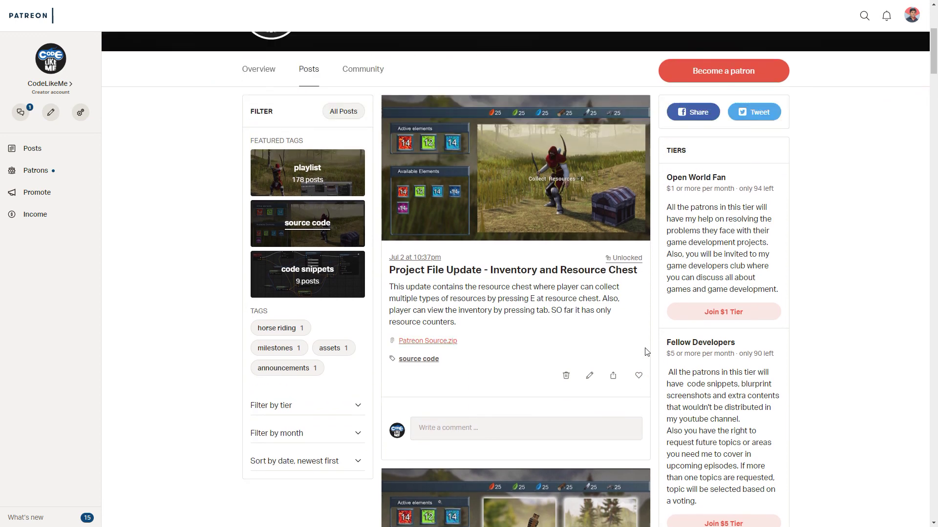
{"action": "scroll", "coordinate": [643, 348], "scroll_direction": "down", "scroll_amount": 3}
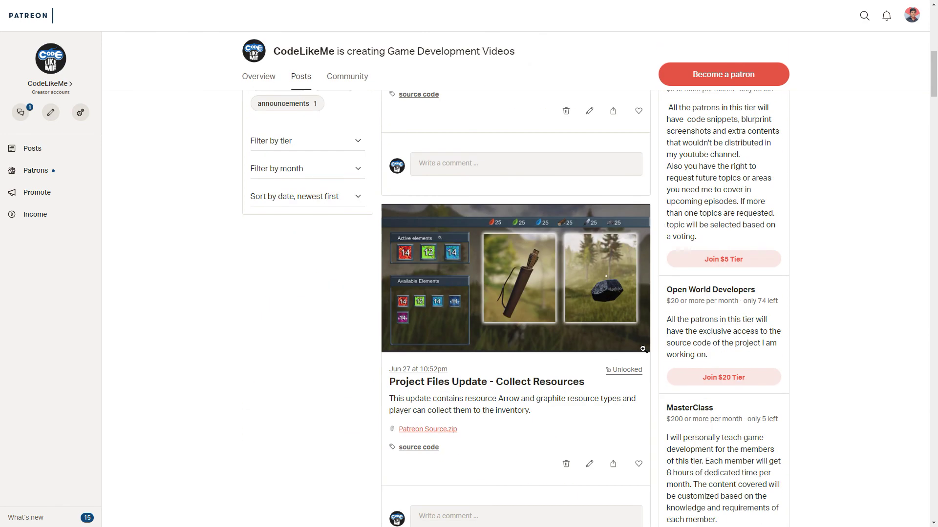
{"action": "scroll", "coordinate": [642, 349], "scroll_direction": "up", "scroll_amount": 8}
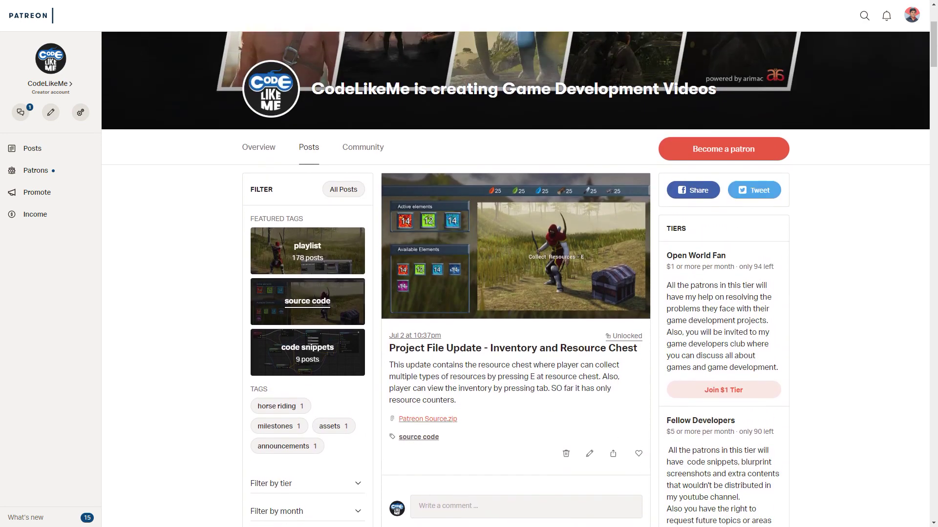